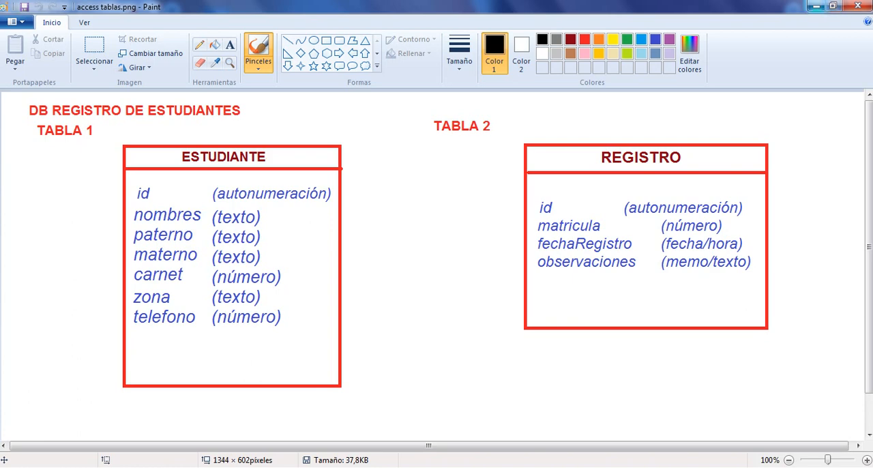
# Switch to the DBPrimera database in Access and open the registro table in Design view.
pyautogui.click(814, 6)
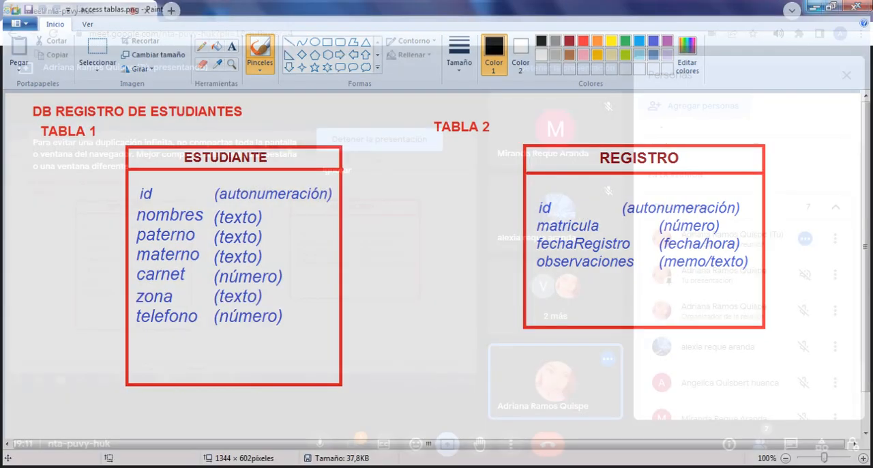
pyautogui.click(412, 467)
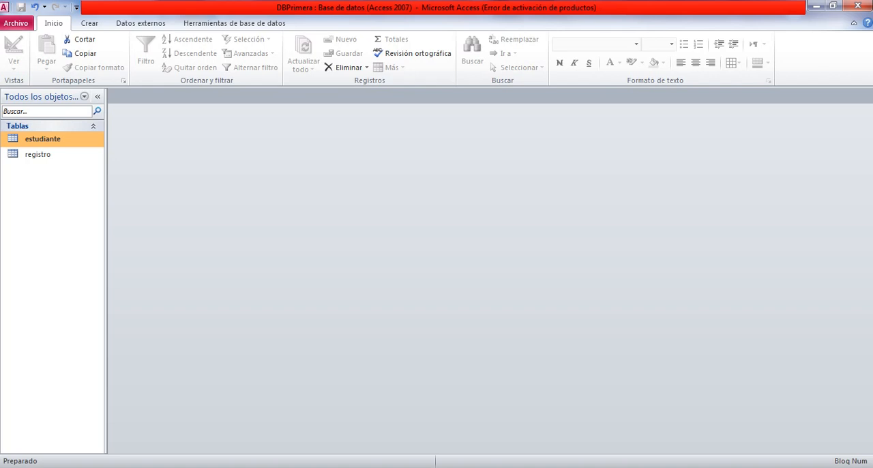
pyautogui.click(38, 155)
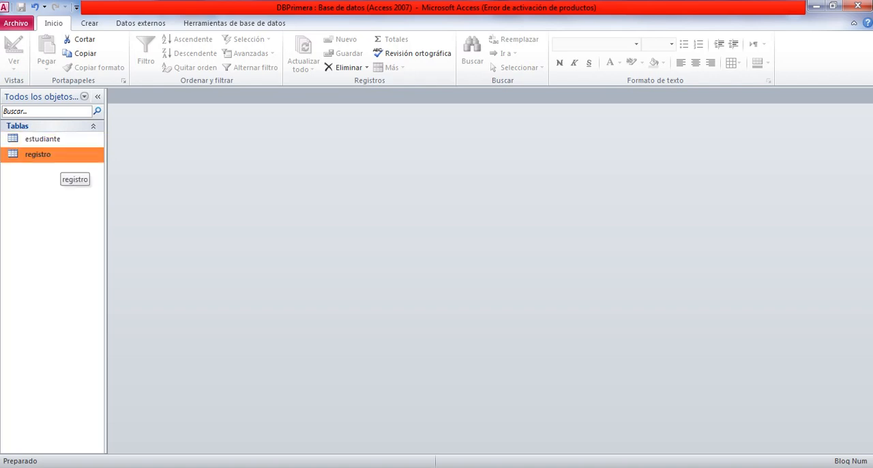
pyautogui.rightClick(42, 154)
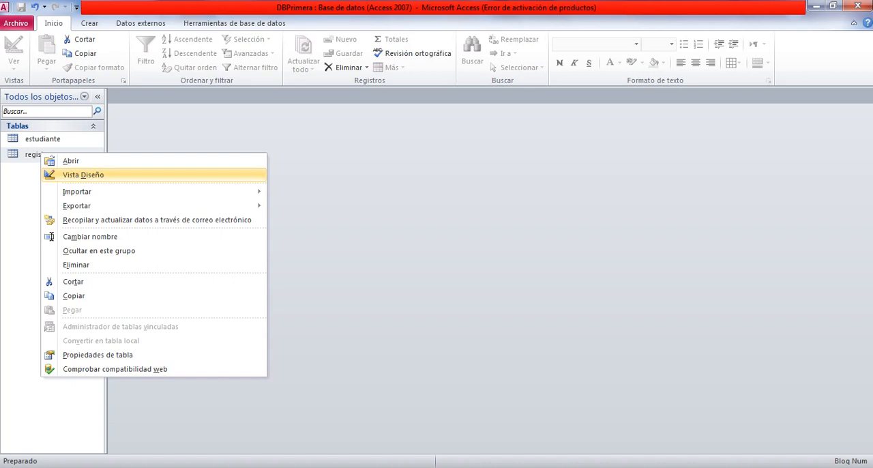
pyautogui.click(83, 175)
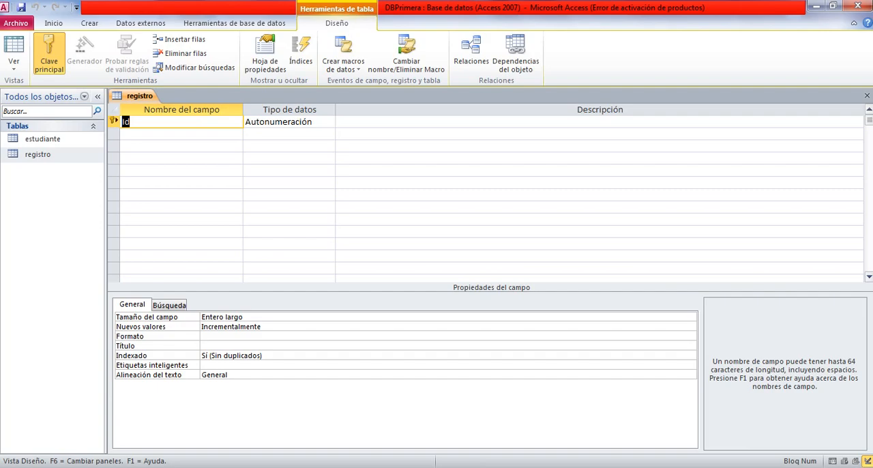
# Compare the registro table's Id field and its data type with the REGISTRO diagram in Paint.
pyautogui.click(293, 467)
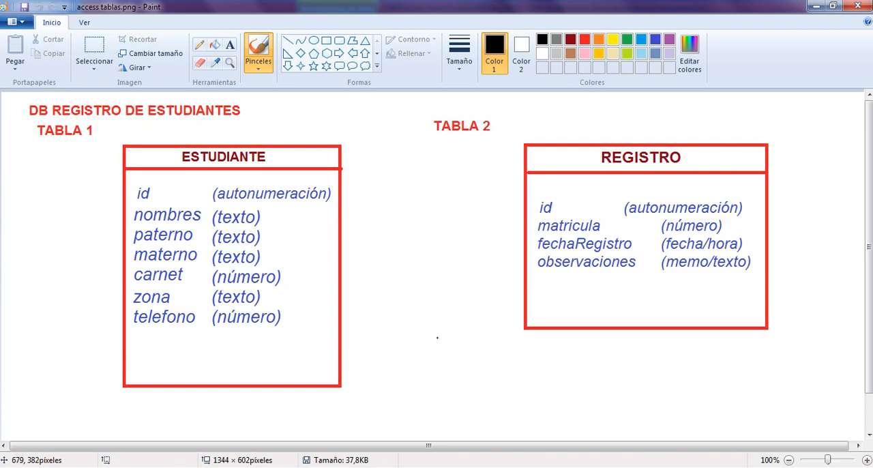
pyautogui.click(341, 467)
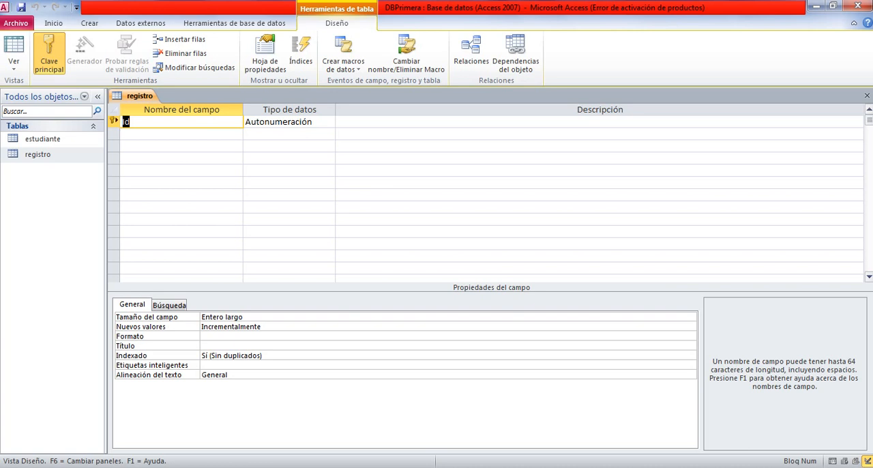
pyautogui.click(130, 122)
pyautogui.click(313, 122)
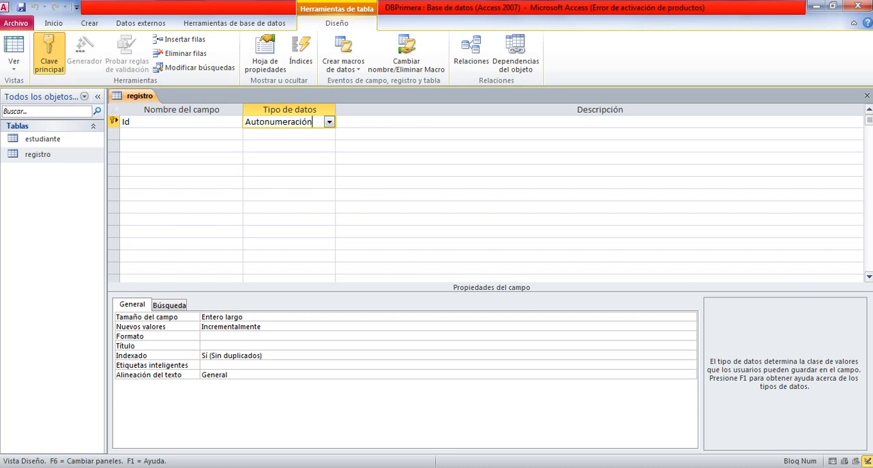
# Add a field named matricula below Id in the registro table, following the diagram in Paint.
pyautogui.click(294, 467)
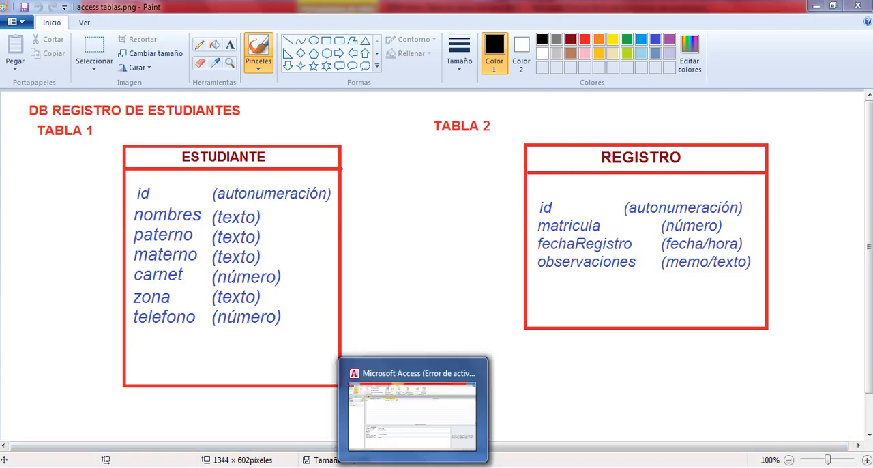
pyautogui.click(416, 407)
pyautogui.click(181, 133)
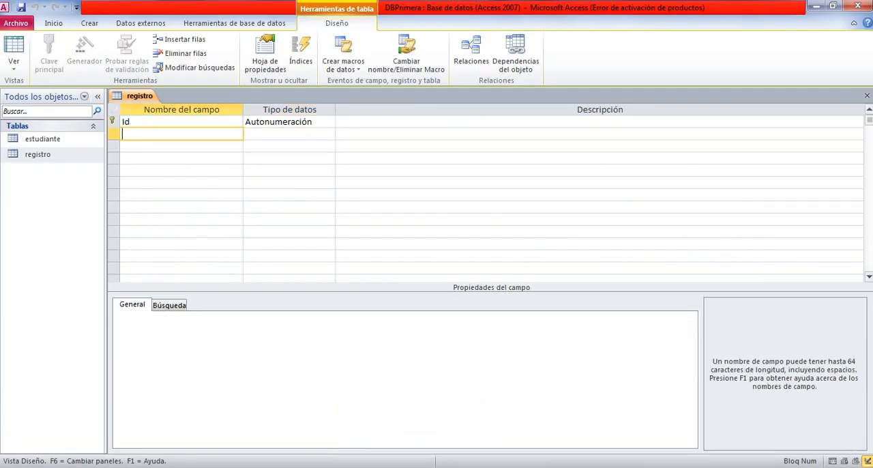
pyautogui.write('matricula')
pyautogui.press('Tab')
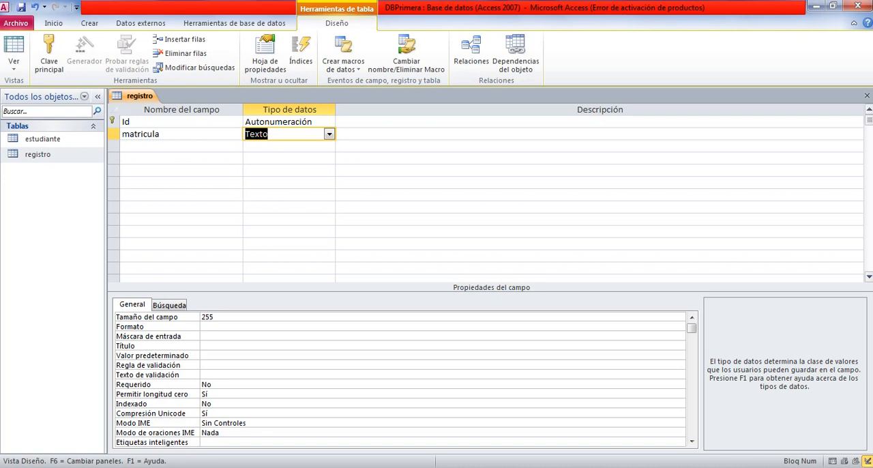
# Check the matricula type in the Paint diagram and set that field's data type to Número in Access.
pyautogui.click(294, 467)
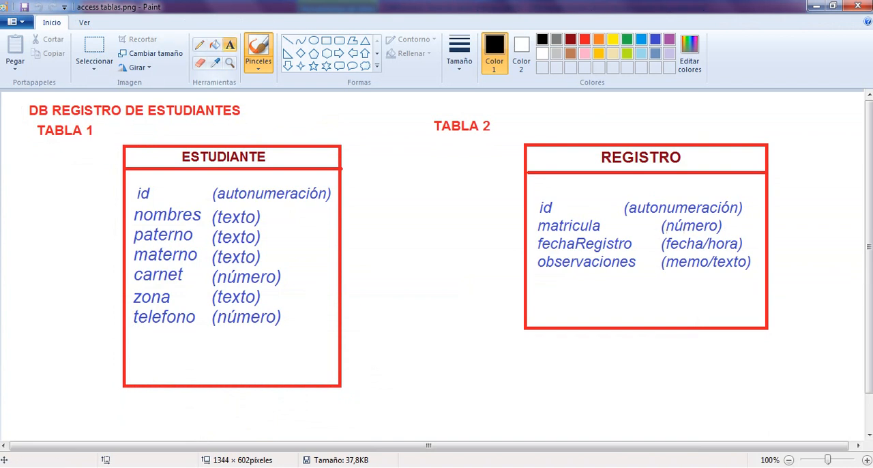
pyautogui.click(229, 45)
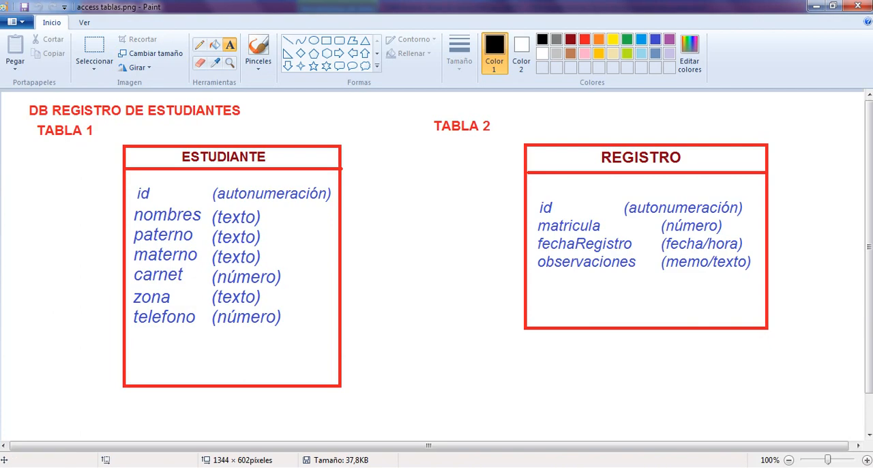
pyautogui.hotkey('alt', 'Tab')
pyautogui.click(329, 134)
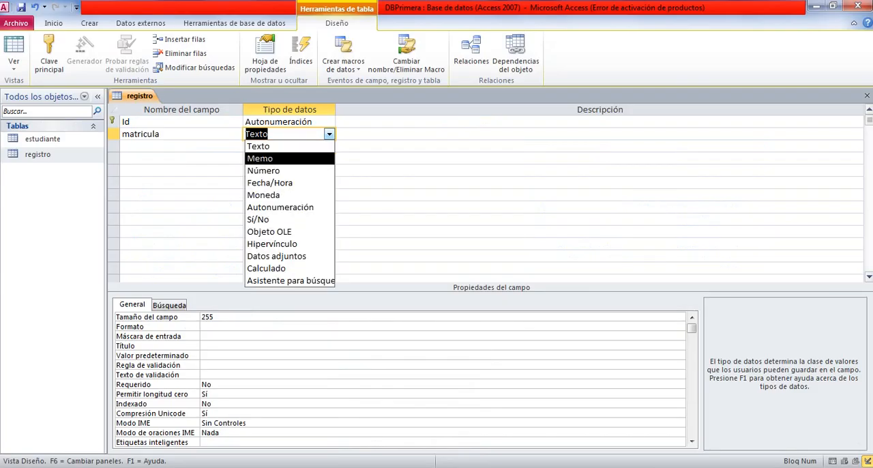
pyautogui.press('Down')
pyautogui.press('Down')
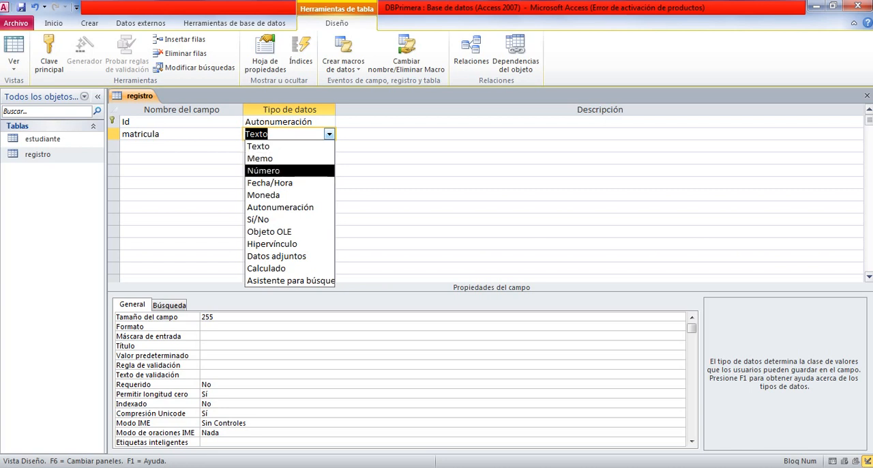
pyautogui.press('Return')
pyautogui.click(281, 134)
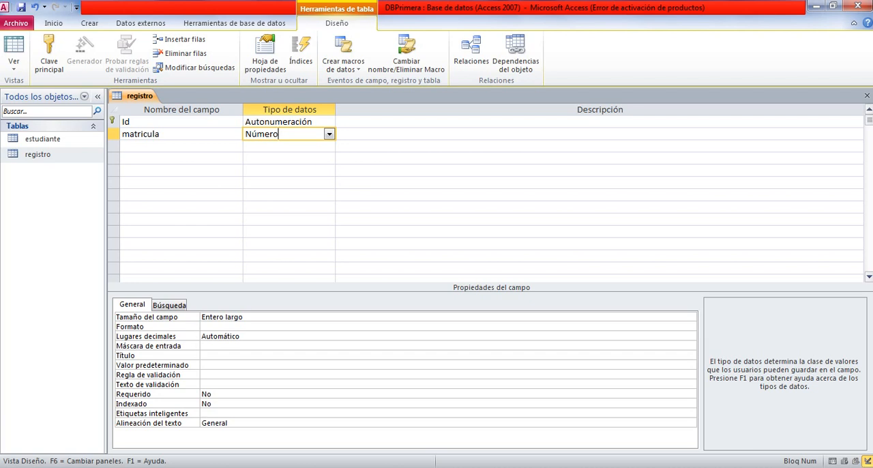
pyautogui.click(341, 135)
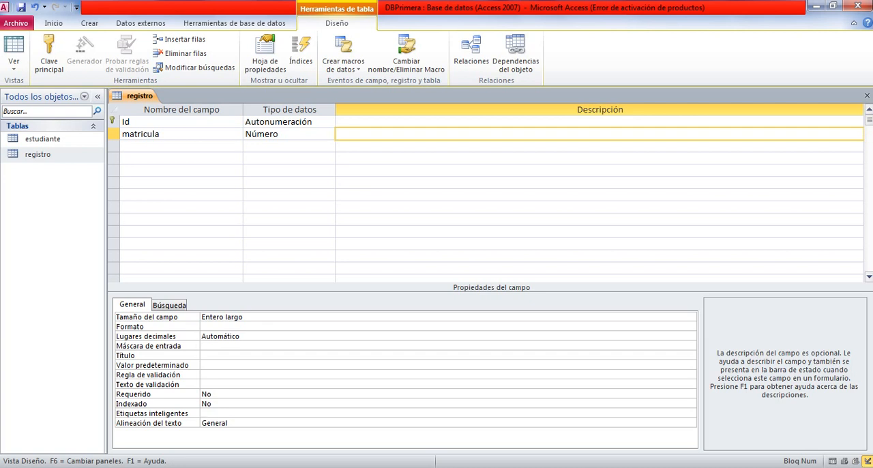
pyautogui.press('Tab')
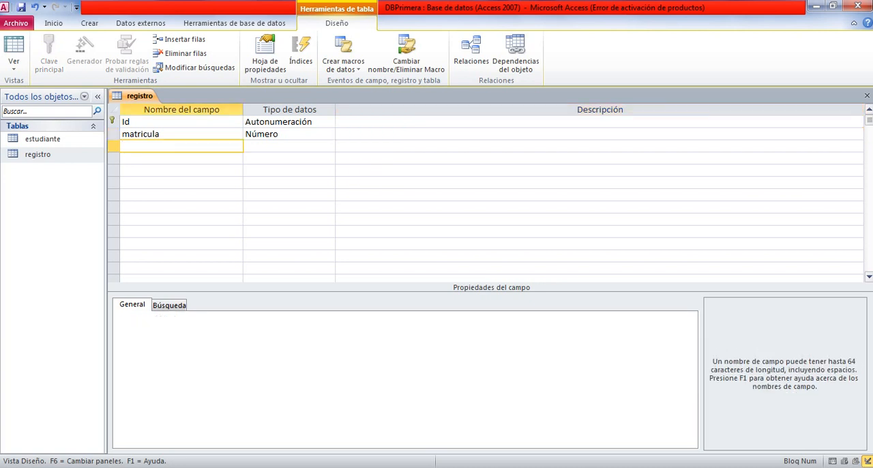
# Check the Paint diagram for the third field and add it to the registro table as fechaRegistro.
pyautogui.hotkey('alt', 'Tab')
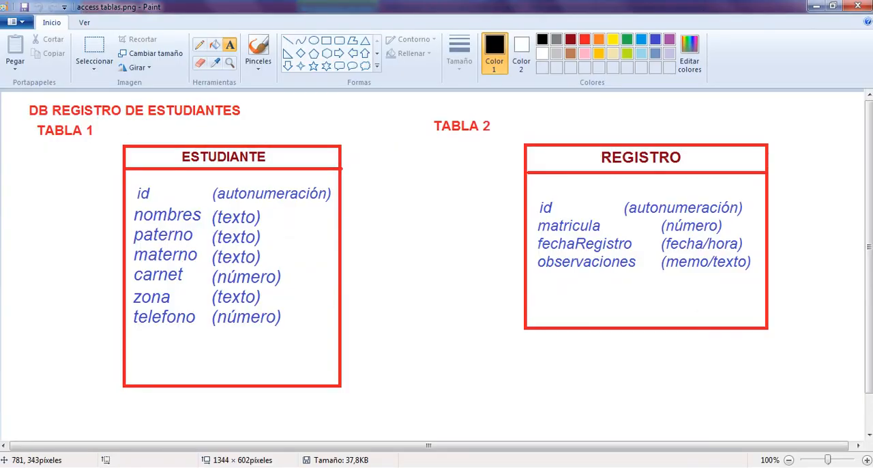
pyautogui.hotkey('alt', 'Tab')
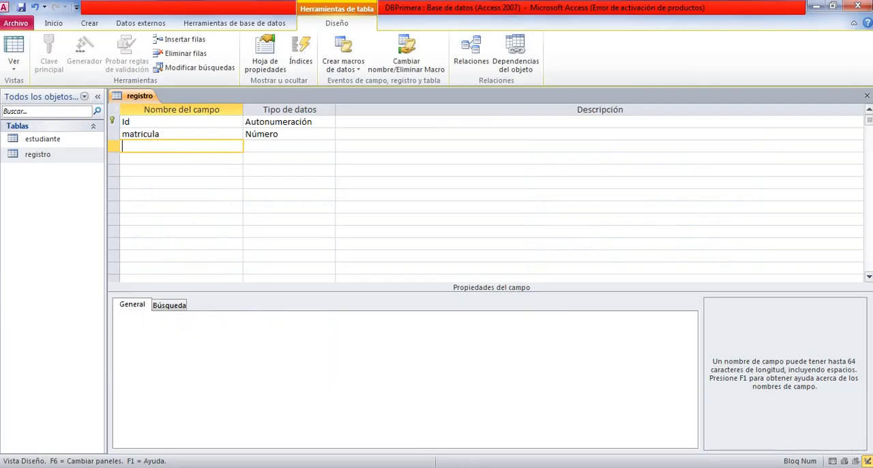
pyautogui.write('fecha')
pyautogui.press('capslock')
pyautogui.write('R')
pyautogui.press('capslock')
pyautogui.write('egistro')
# Check the fechaRegistro type in the Paint diagram and set the field's data type to Fecha/Hora in Access.
pyautogui.hotkey('alt', 'Tab')
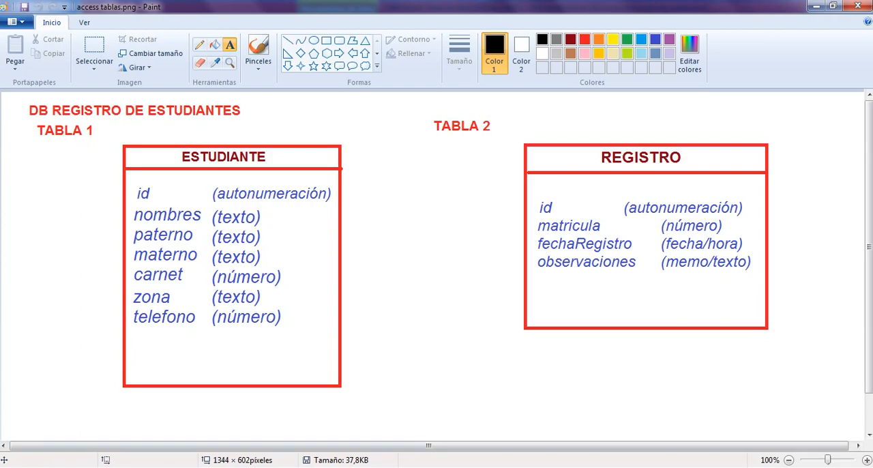
pyautogui.click(416, 466)
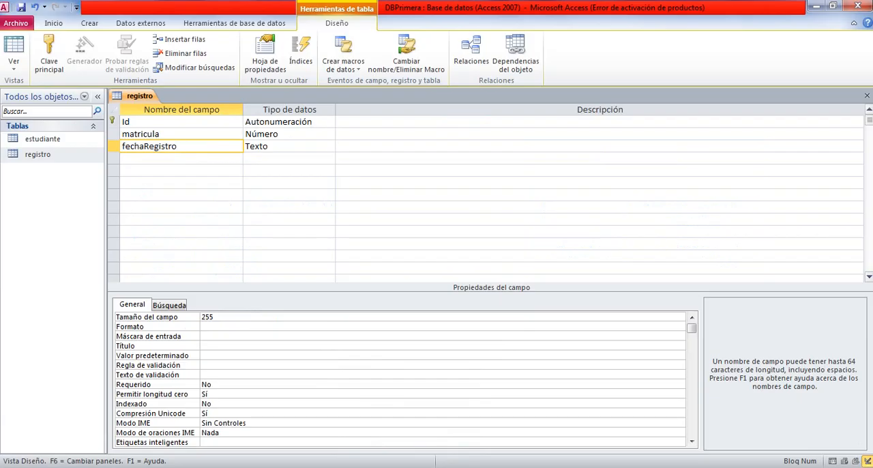
pyautogui.click(289, 146)
pyautogui.click(328, 146)
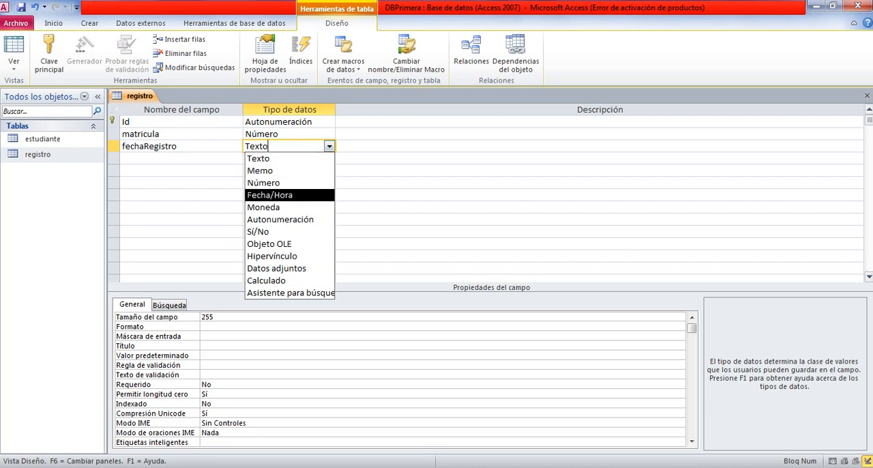
pyautogui.click(269, 195)
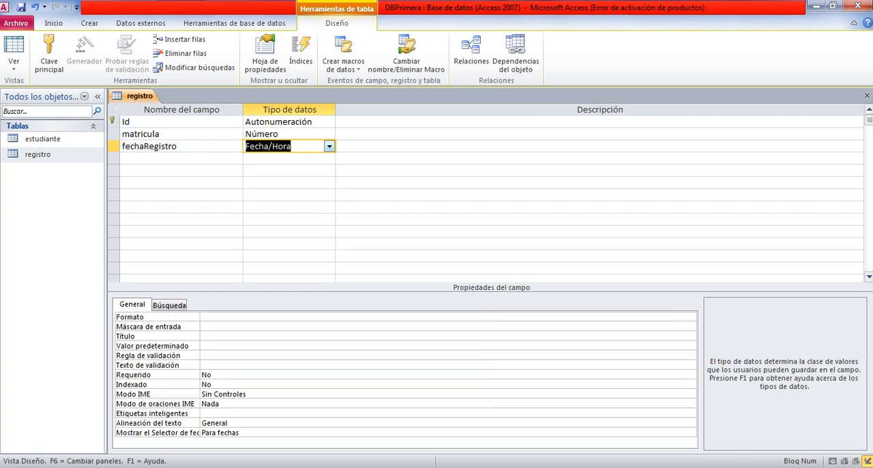
pyautogui.click(292, 145)
# Check the Paint diagram for the last field and add it below fechaRegistro as observaciones.
pyautogui.click(180, 158)
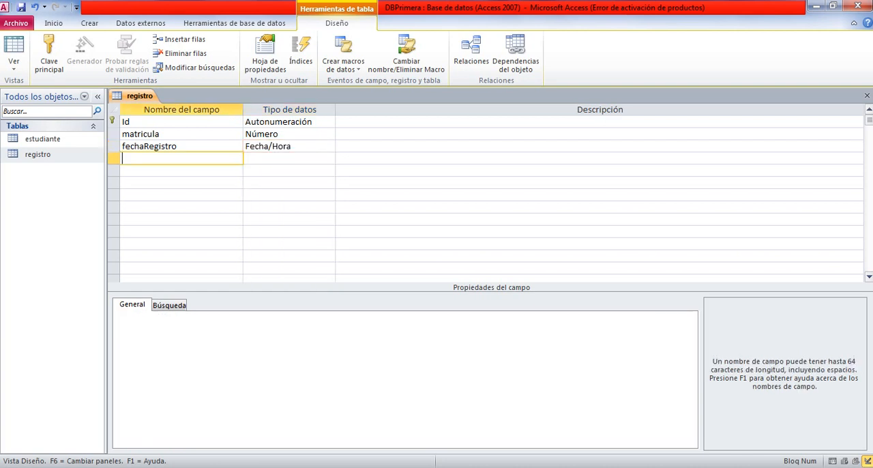
pyautogui.click(265, 421)
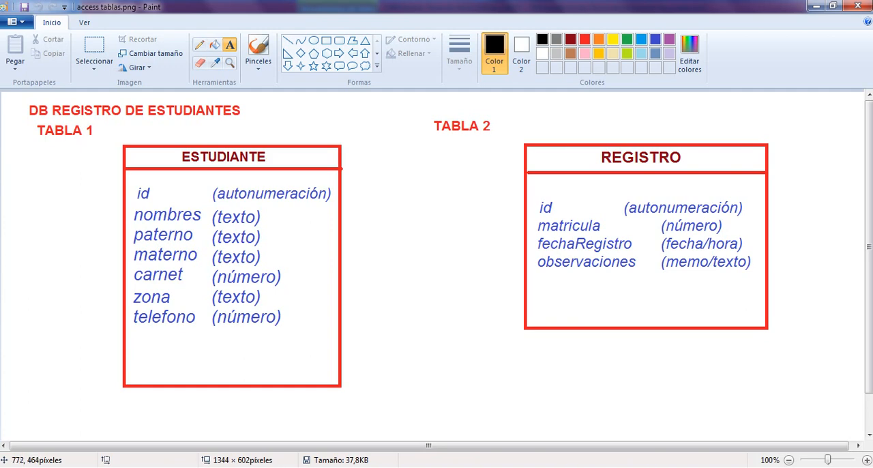
pyautogui.hotkey('alt', 'Tab')
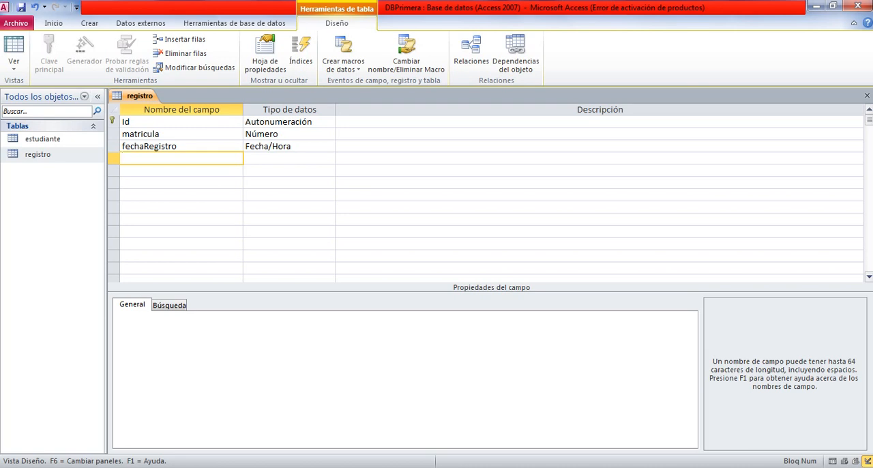
pyautogui.write('observaciobe')
pyautogui.press('BackSpace')
pyautogui.press('BackSpace')
pyautogui.write('nes')
# Use Texto as the data type of the observaciones field, checking it against the REGISTRO diagram in Paint.
pyautogui.hotkey('alt', 'Tab')
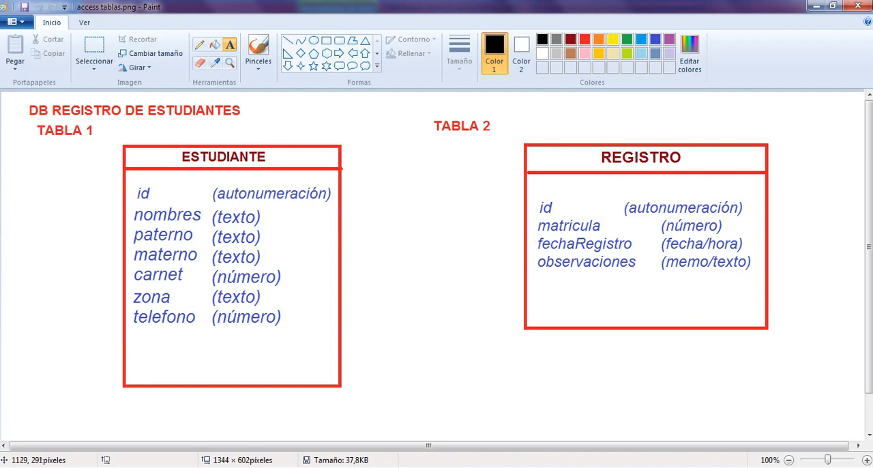
pyautogui.click(413, 467)
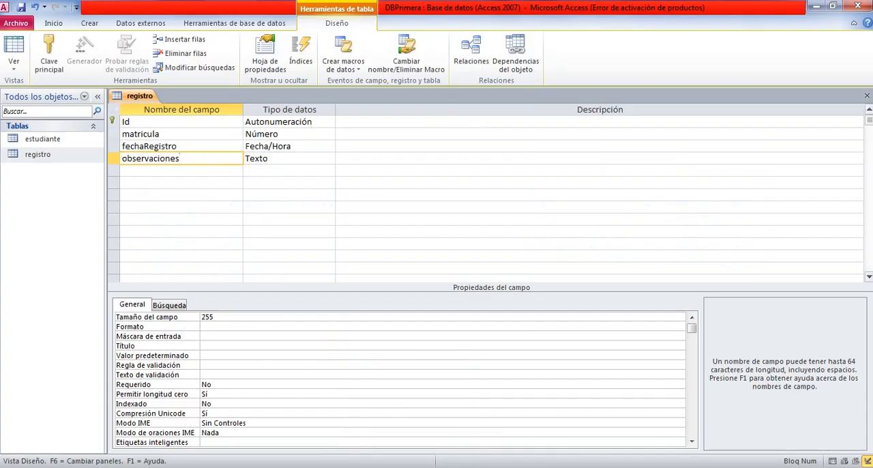
pyautogui.click(281, 158)
pyautogui.click(329, 159)
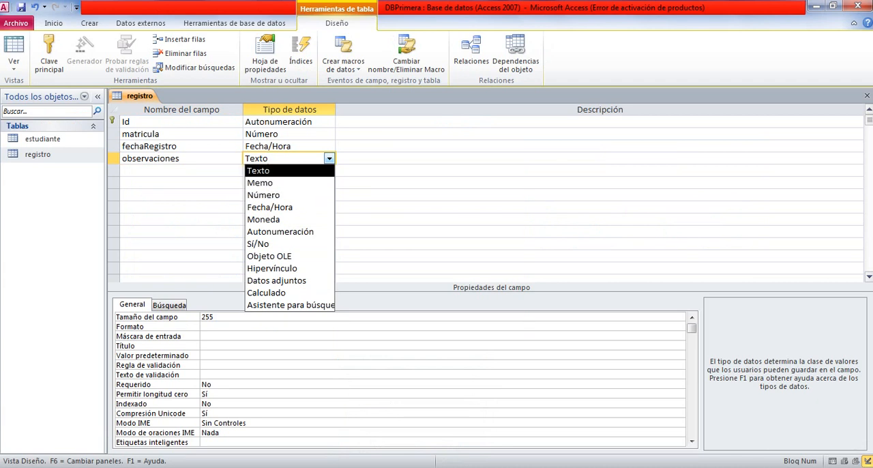
pyautogui.click(396, 158)
pyautogui.click(329, 158)
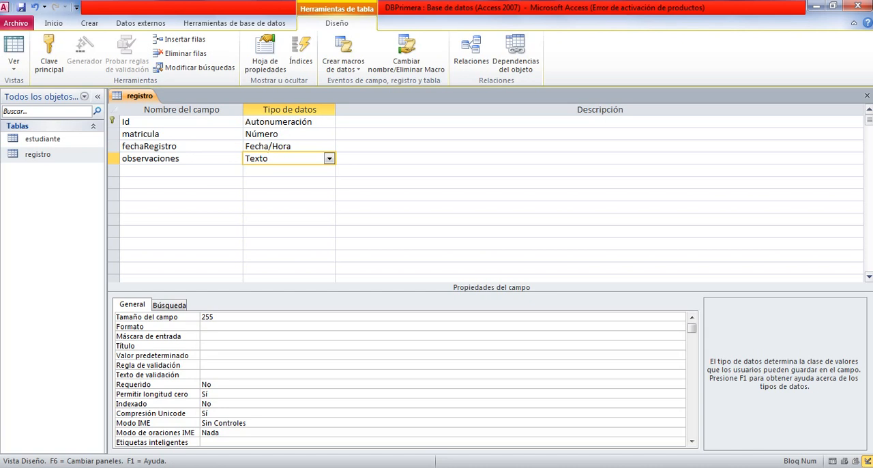
pyautogui.press('Tab')
pyautogui.click(289, 158)
pyautogui.click(294, 467)
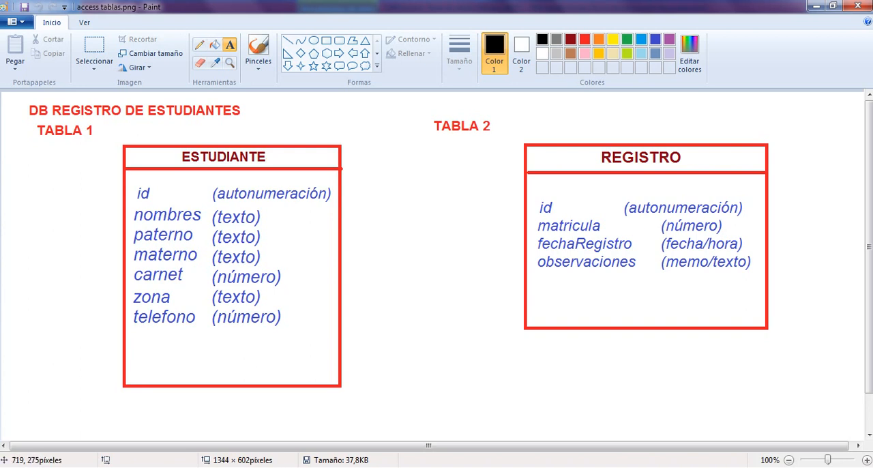
pyautogui.click(422, 467)
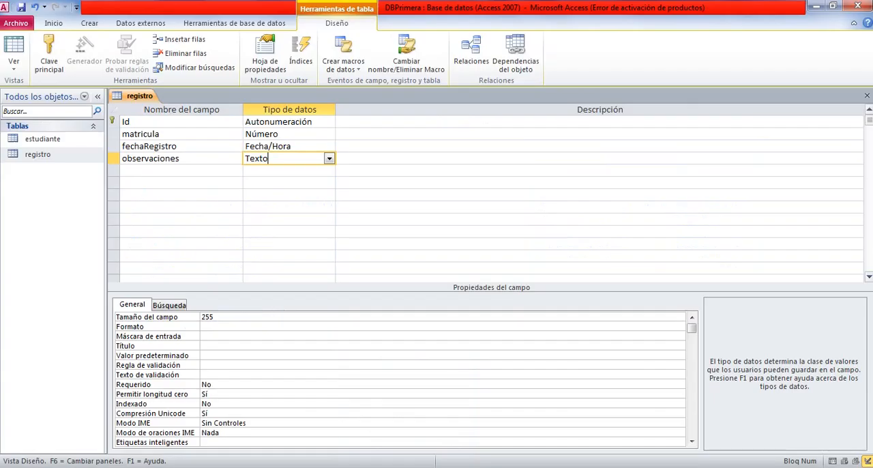
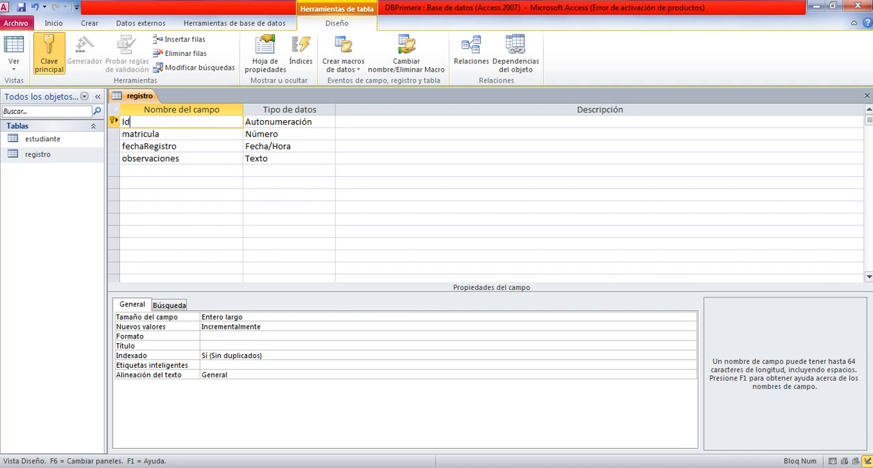
# Review the CLAVE PRINCIPAL slide in the PowerPoint presentation and return to the registro table design in Access.
pyautogui.hotkey('alt', 'Tab')
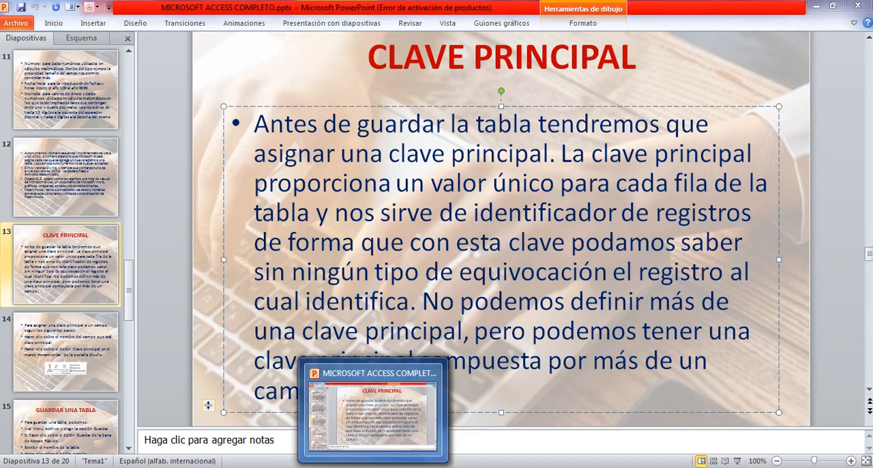
pyautogui.click(418, 467)
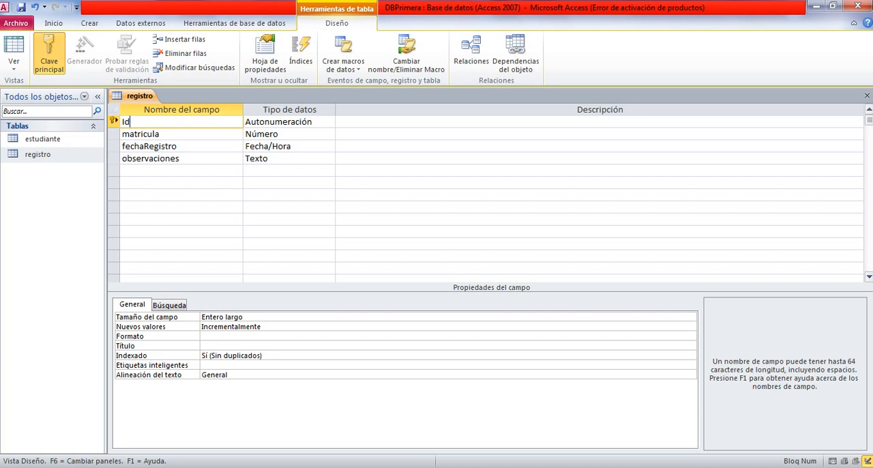
# Switch to the Paint diagram and delete the id labels from the ESTUDIANTE and REGISTRO tables.
pyautogui.click(294, 466)
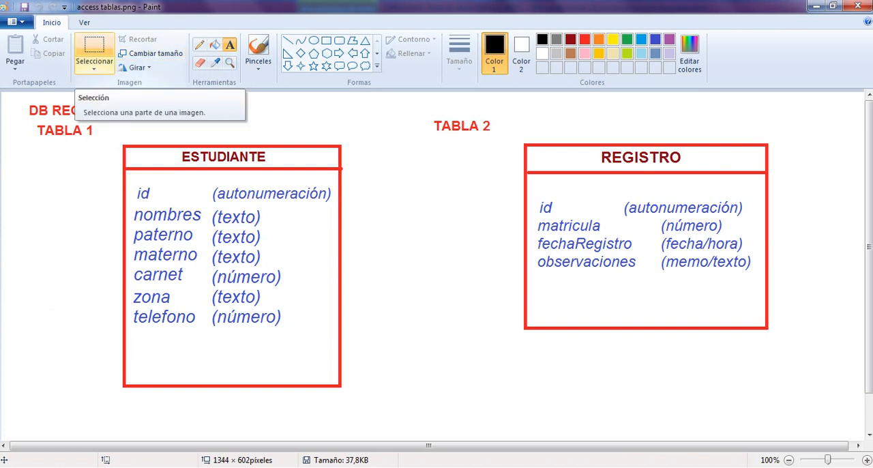
pyautogui.click(94, 48)
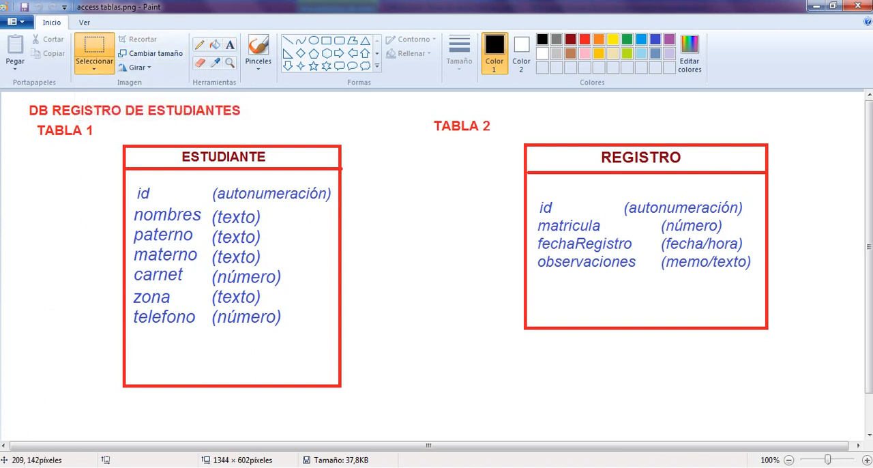
pyautogui.moveTo(135, 183); pyautogui.dragTo(157, 206)
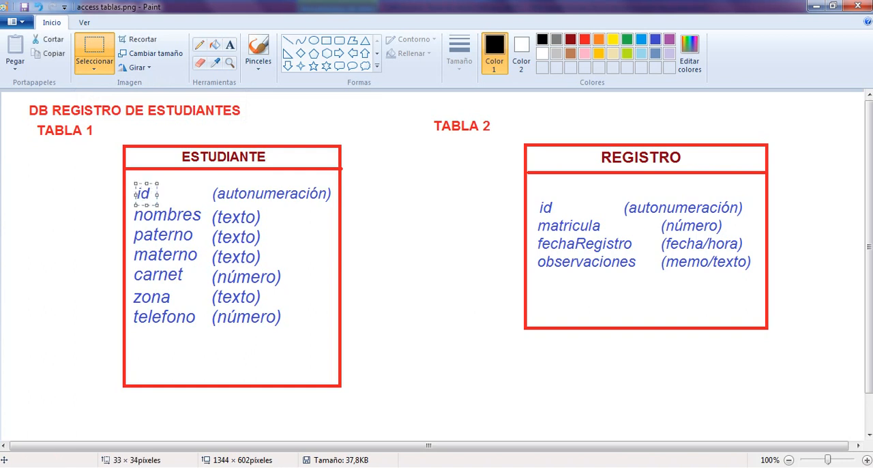
pyautogui.press('Delete')
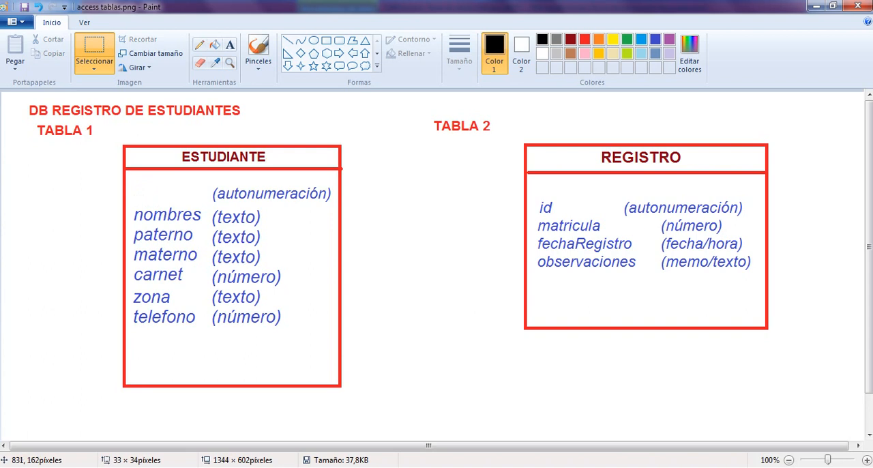
pyautogui.moveTo(534, 196); pyautogui.dragTo(548, 216)
pyautogui.press('Delete')
# Add a text label id in the empty first row of the ESTUDIANTE table and colour it blue like the other fields.
pyautogui.click(230, 45)
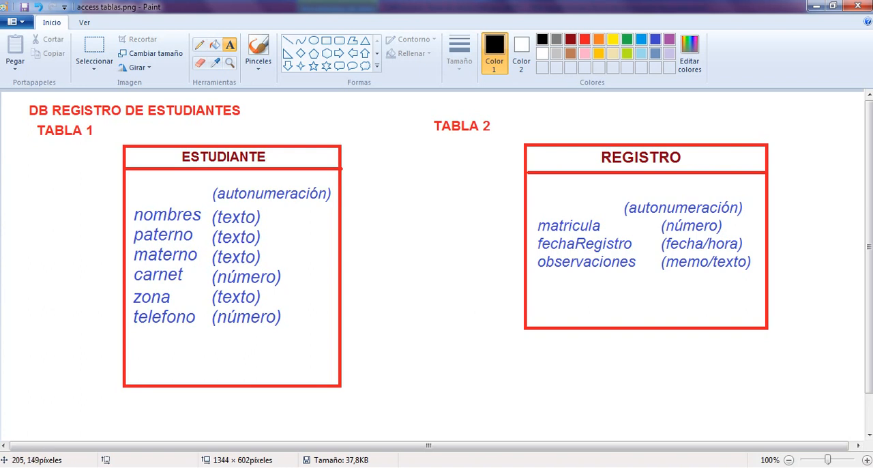
pyautogui.click(129, 191)
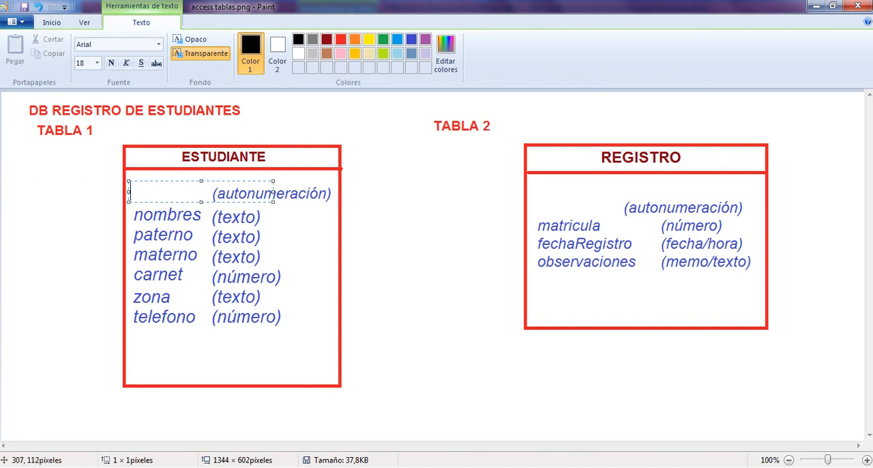
pyautogui.hotkey('alt', 'Tab')
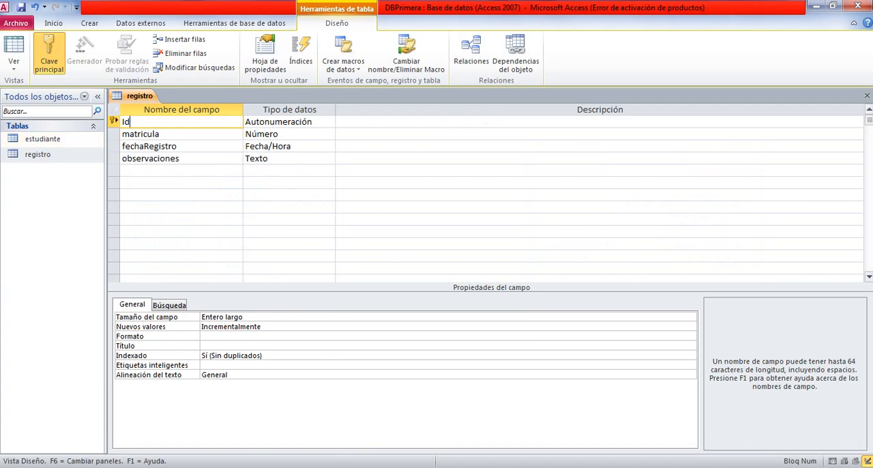
pyautogui.hotkey('alt', 'Tab')
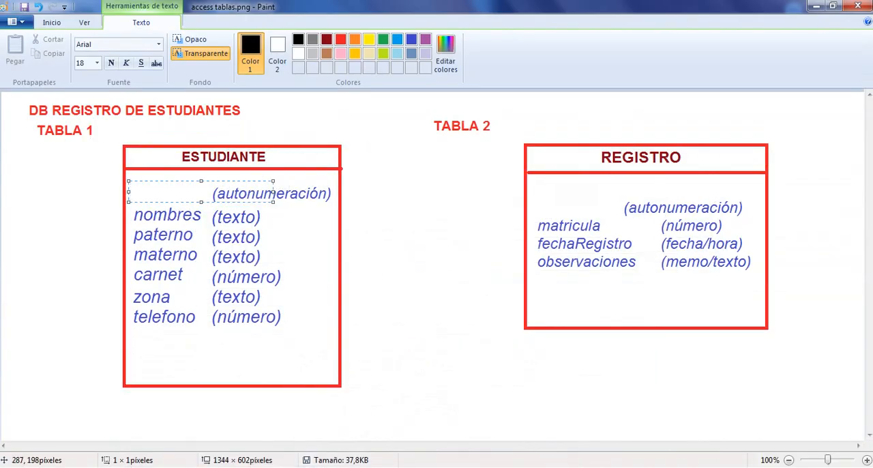
pyautogui.write('id')
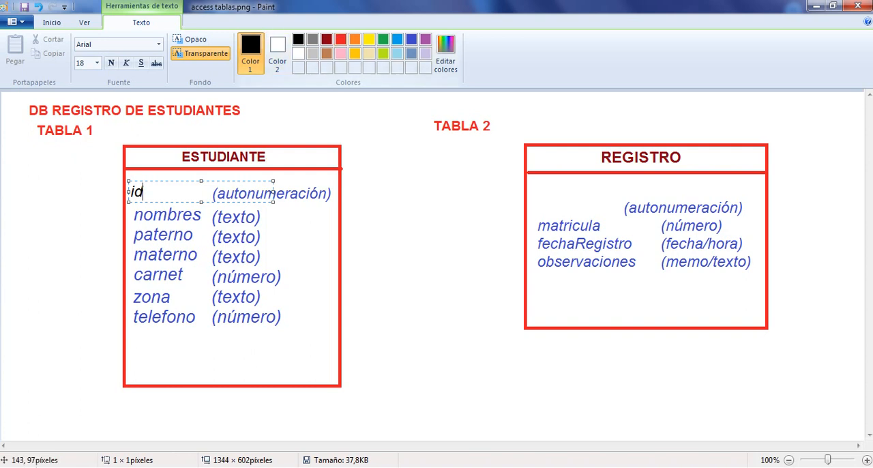
pyautogui.moveTo(145, 193); pyautogui.dragTo(129, 192)
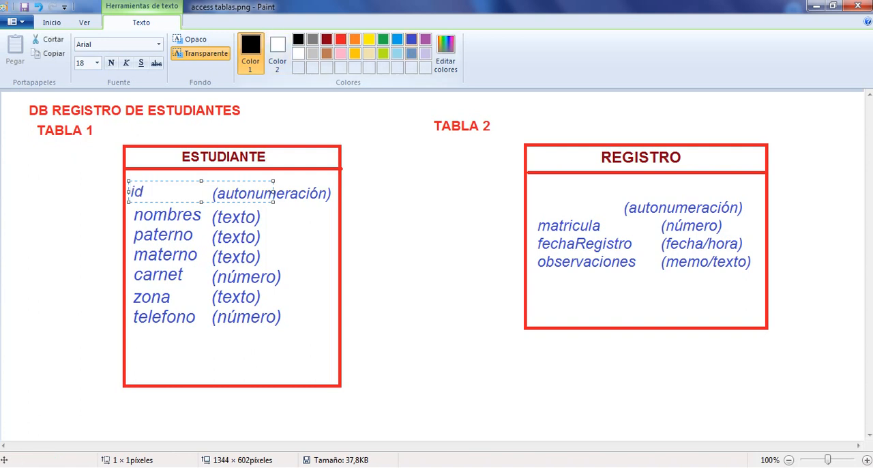
pyautogui.click(410, 39)
pyautogui.click(179, 198)
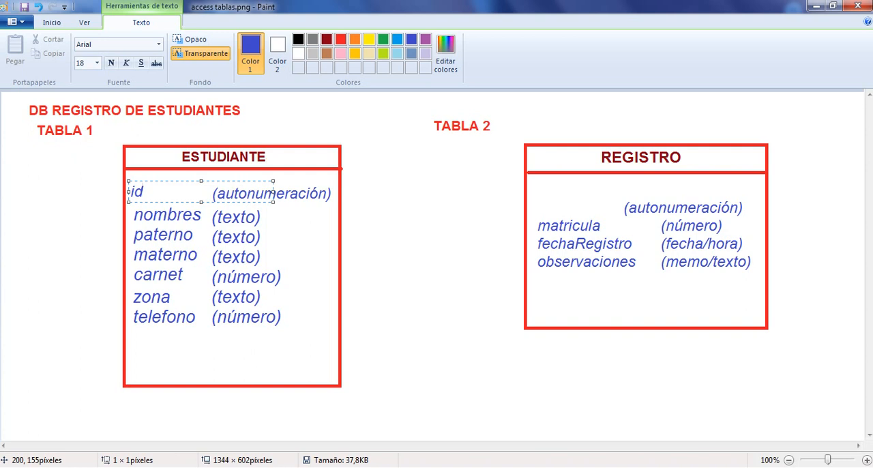
# Rewrite the ESTUDIANTE label as idEstudiante and align it on the same line just before (autonumeración).
pyautogui.press('BackSpace')
pyautogui.press('BackSpace')
pyautogui.write('idEstudia')
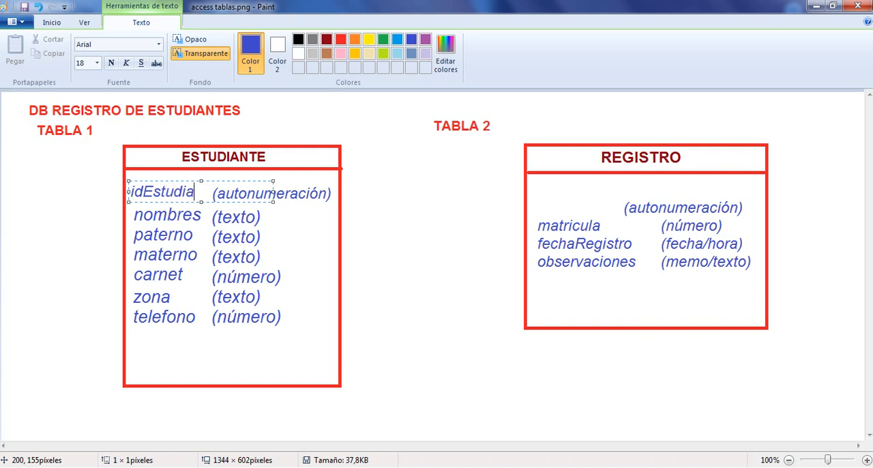
pyautogui.write('nte')
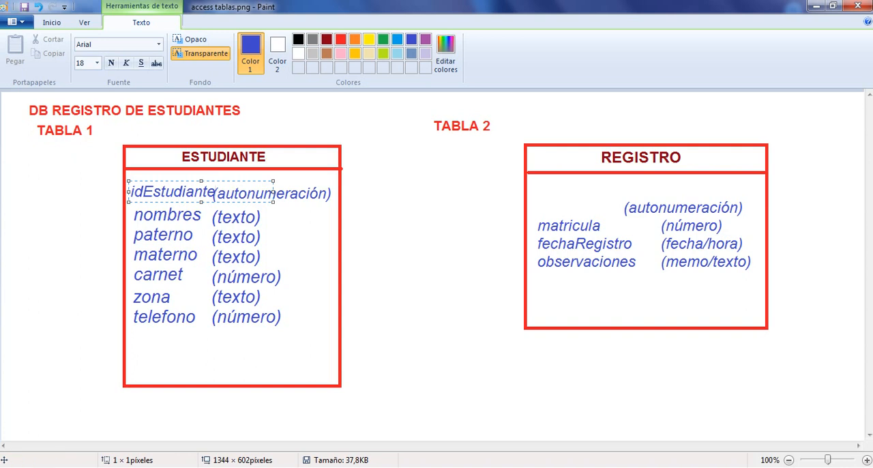
pyautogui.moveTo(218, 180); pyautogui.dragTo(213, 182)
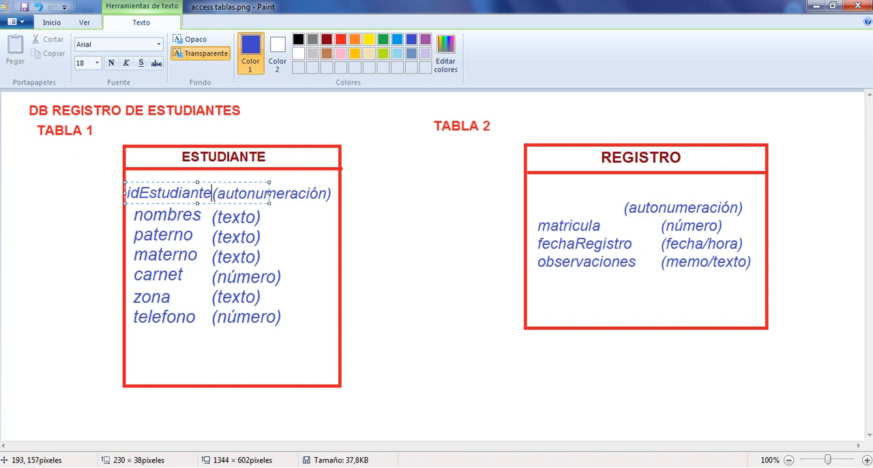
pyautogui.hotkey('shift', 'Left')
pyautogui.hotkey('shift', 'Left')
pyautogui.hotkey('shift', 'Left')
pyautogui.hotkey('shift', 'Left')
pyautogui.hotkey('shift', 'Left')
pyautogui.hotkey('shift', 'Left')
pyautogui.hotkey('shift', 'Left')
pyautogui.hotkey('shift', 'Left')
pyautogui.hotkey('shift', 'Left')
pyautogui.hotkey('shift', 'Left')
pyautogui.hotkey('shift', 'Left')
pyautogui.hotkey('shift', 'Left')
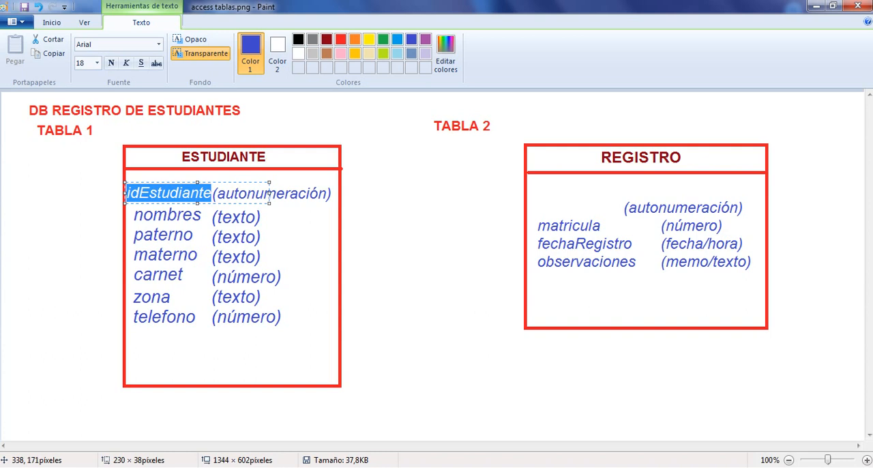
pyautogui.click(334, 214)
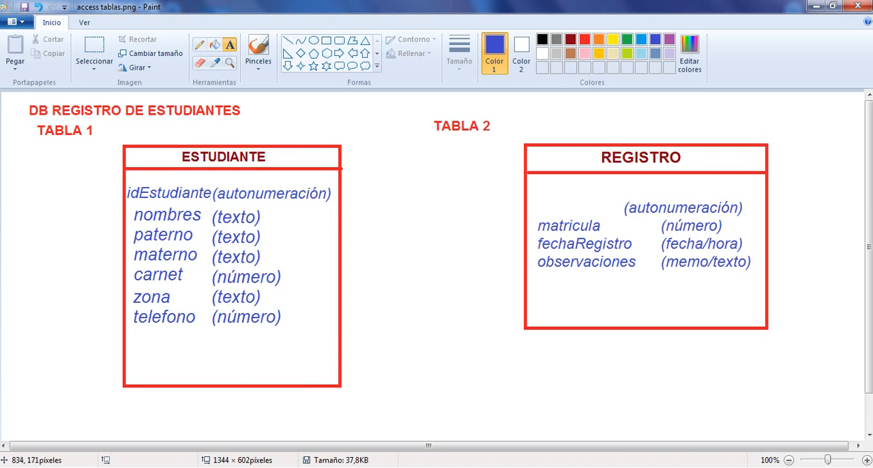
# Add the text idRegistro in the empty first row of the REGISTRO table and align it with (autonumeración) and the fields below.
pyautogui.moveTo(529, 191); pyautogui.dragTo(674, 212)
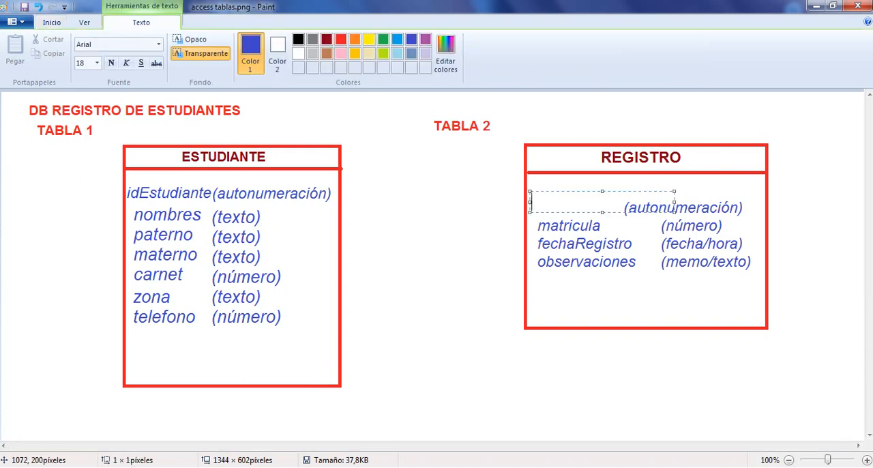
pyautogui.write('idRegistro')
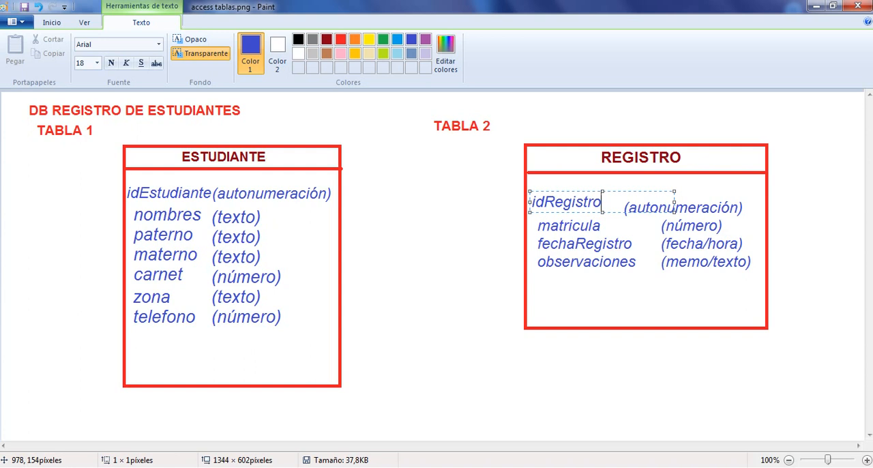
pyautogui.moveTo(619, 191); pyautogui.dragTo(628, 198)
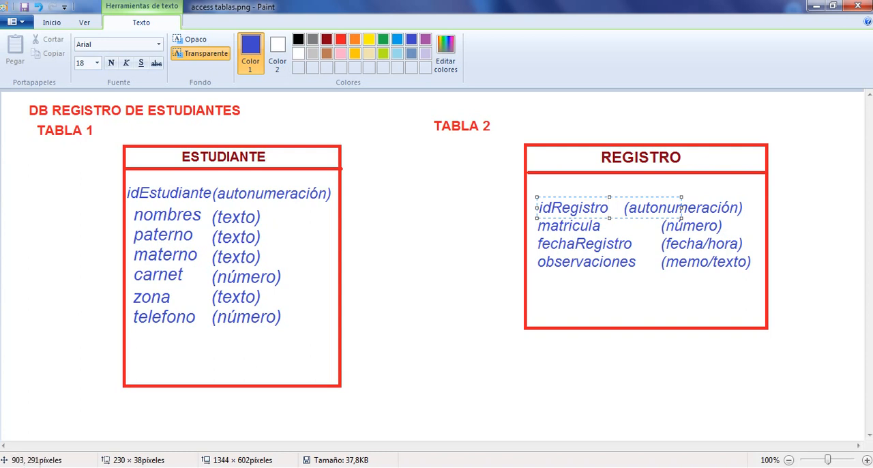
pyautogui.click(561, 328)
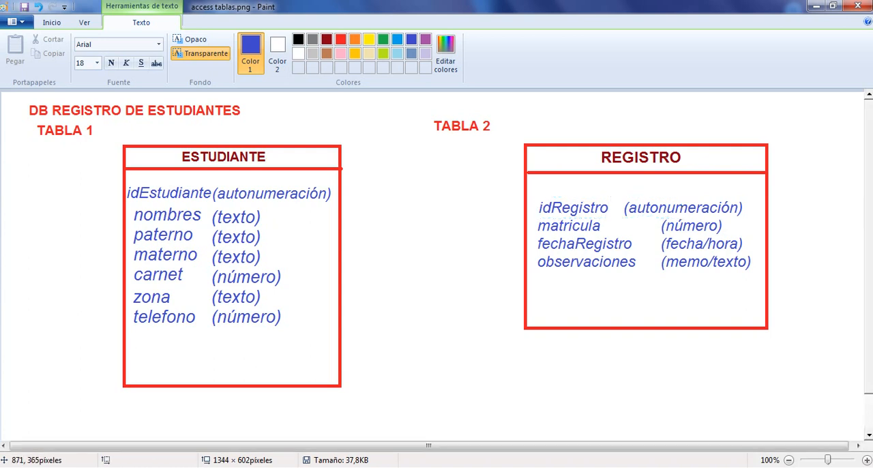
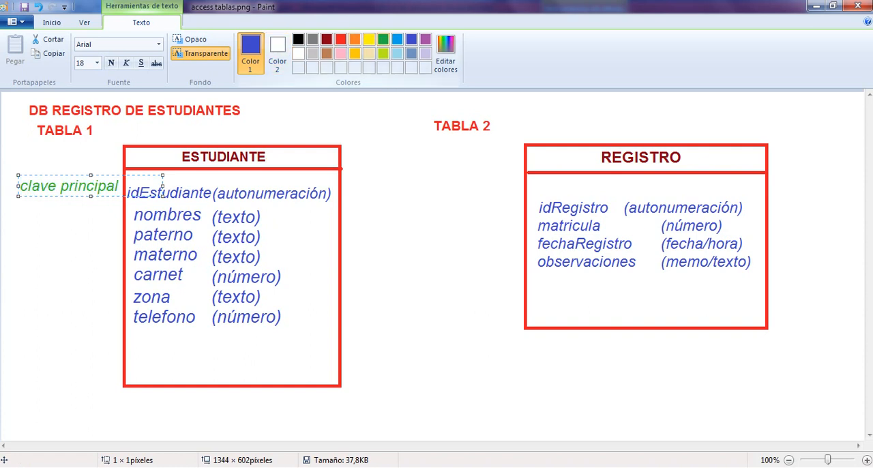
# Format the clave principal label in green at font size 14 and narrow its text box so it fits beside idEstudiante.
pyautogui.click(382, 39)
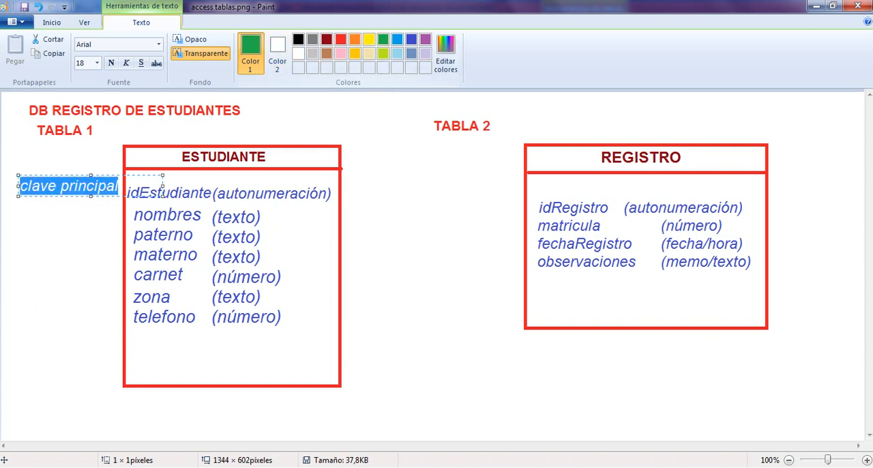
pyautogui.click(97, 62)
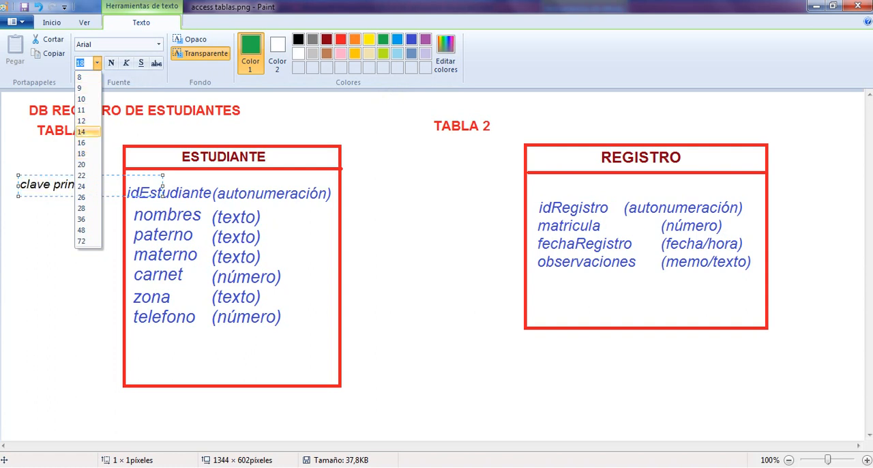
pyautogui.click(87, 132)
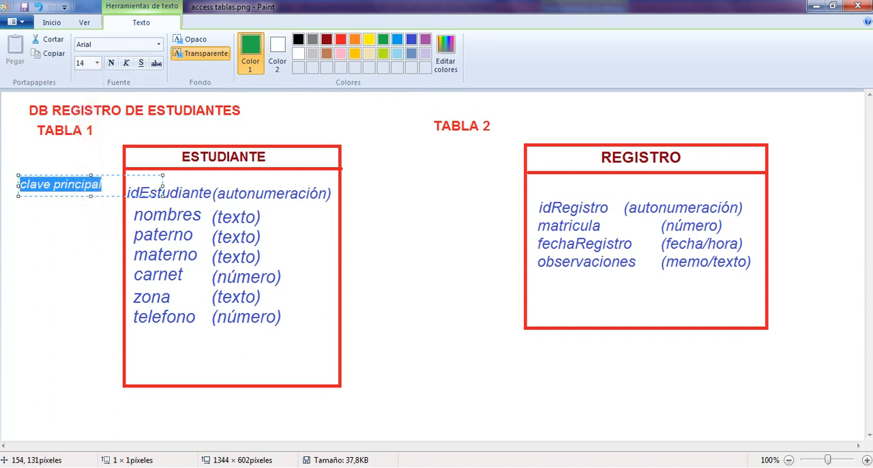
pyautogui.moveTo(163, 185); pyautogui.dragTo(102, 183)
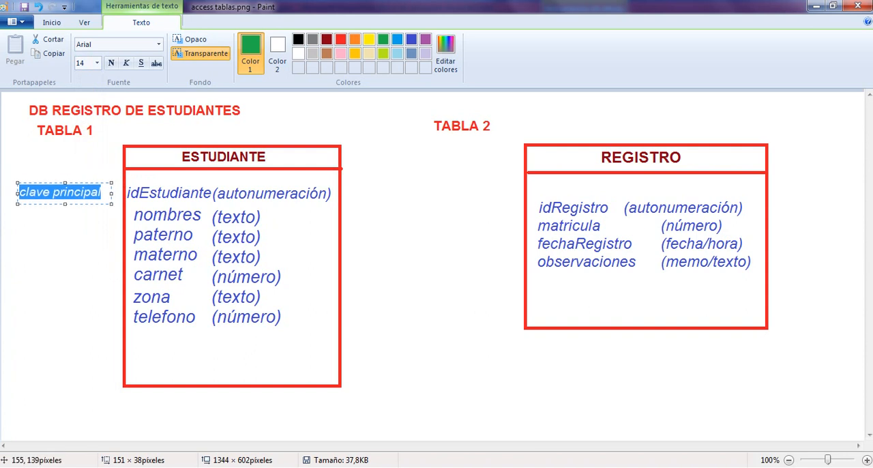
pyautogui.click(102, 192)
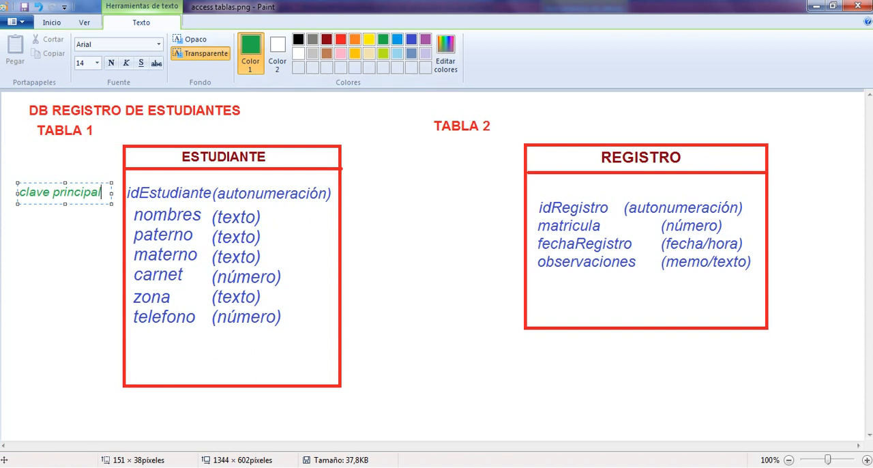
# Move the clave principal label down beside the nombres field, just outside the ESTUDIANTE table.
pyautogui.moveTo(95, 183); pyautogui.dragTo(97, 203)
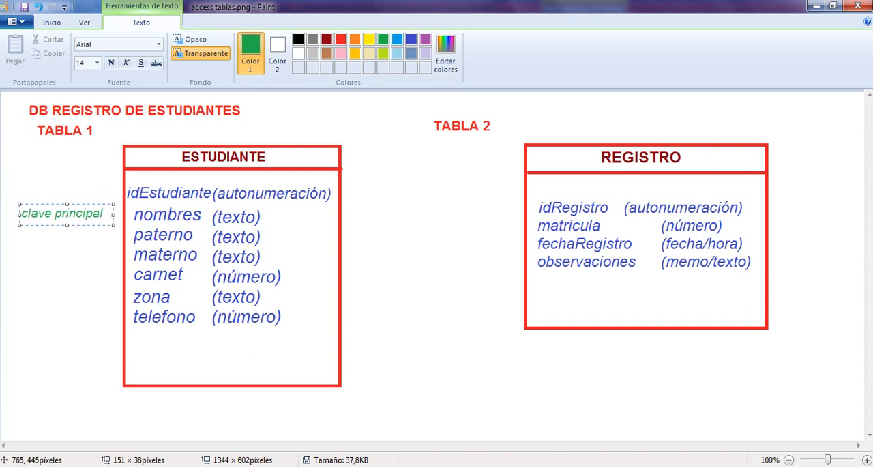
pyautogui.moveTo(373, 466)
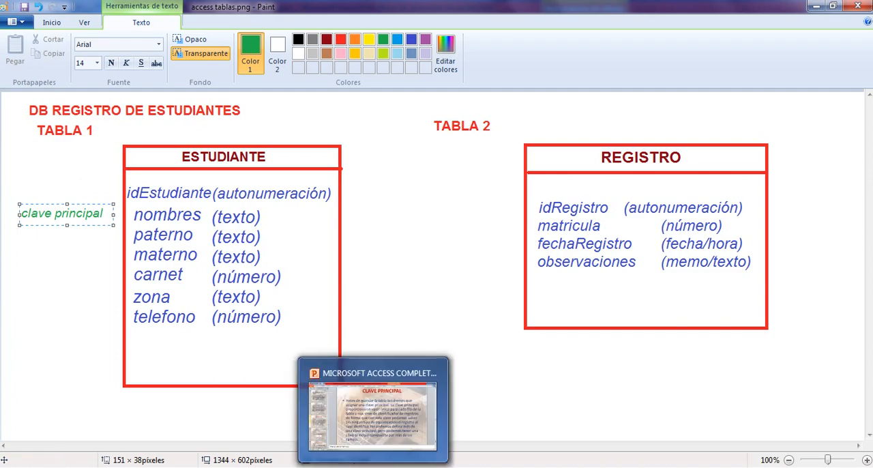
pyautogui.moveTo(372, 416)
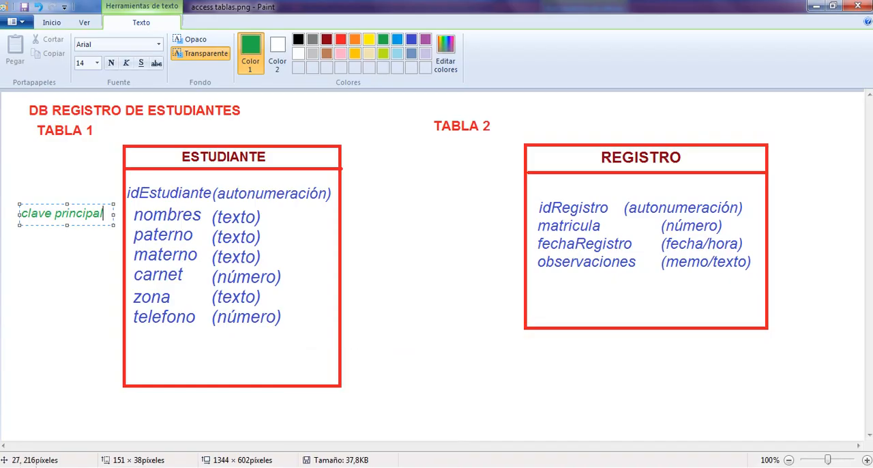
pyautogui.moveTo(19, 208)
pyautogui.mouseDown()
pyautogui.moveTo(39, 215)
pyautogui.moveTo(32, 216)
pyautogui.mouseUp()
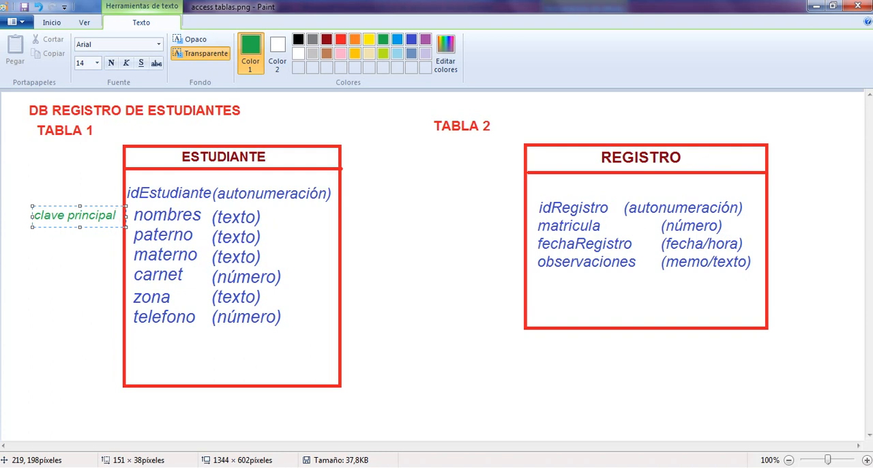
pyautogui.moveTo(114, 207); pyautogui.dragTo(108, 207)
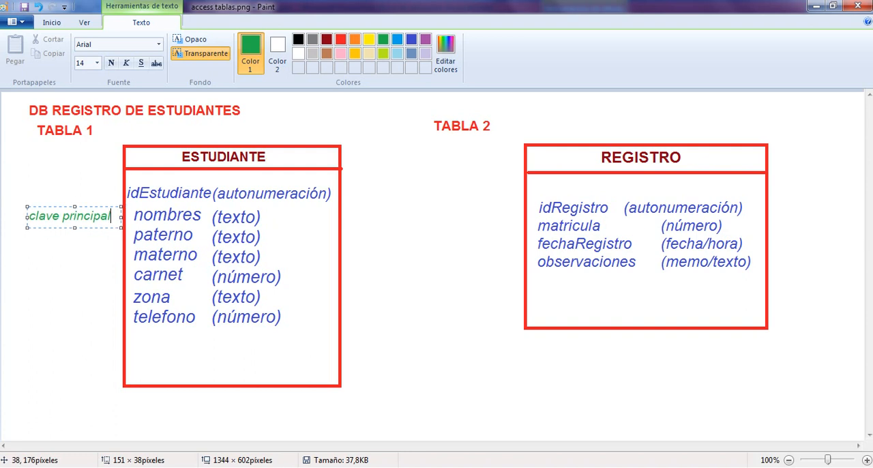
pyautogui.moveTo(26, 209); pyautogui.dragTo(23, 206)
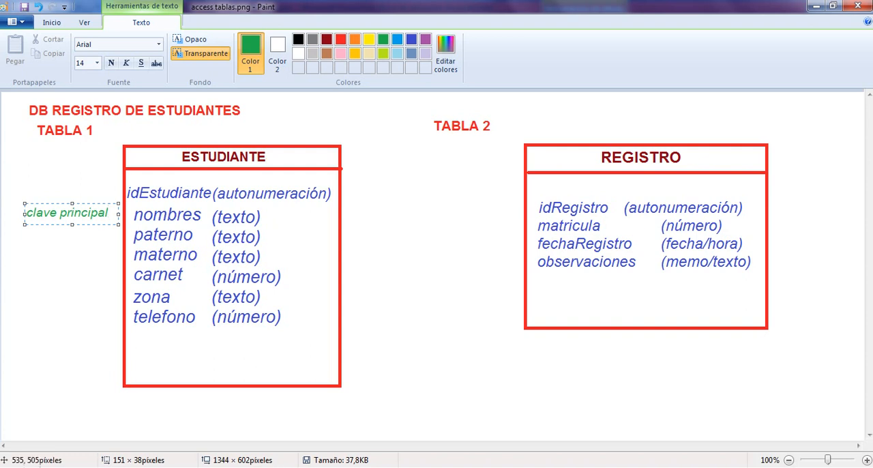
pyautogui.moveTo(373, 467)
pyautogui.moveTo(373, 414)
# Move the clave principal label down the ESTUDIANTE table row by row, from paterno through materno, carnet and zona to telefono.
pyautogui.moveTo(25, 211); pyautogui.dragTo(26, 229)
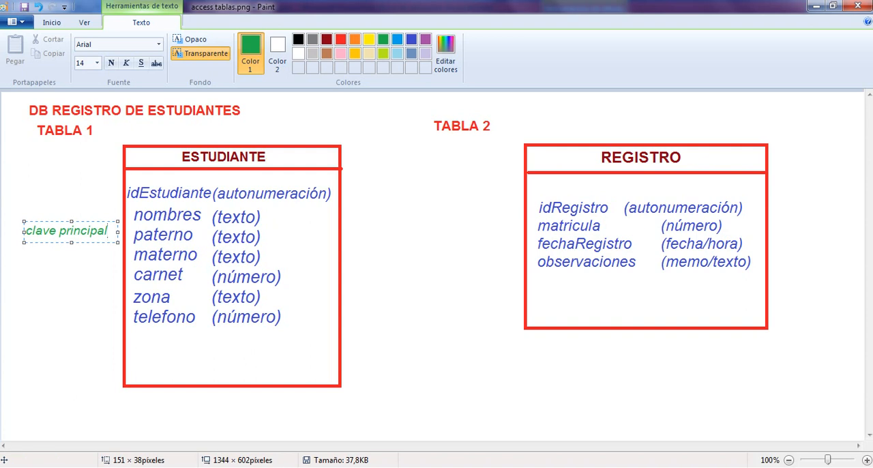
pyautogui.moveTo(23, 226); pyautogui.dragTo(23, 246)
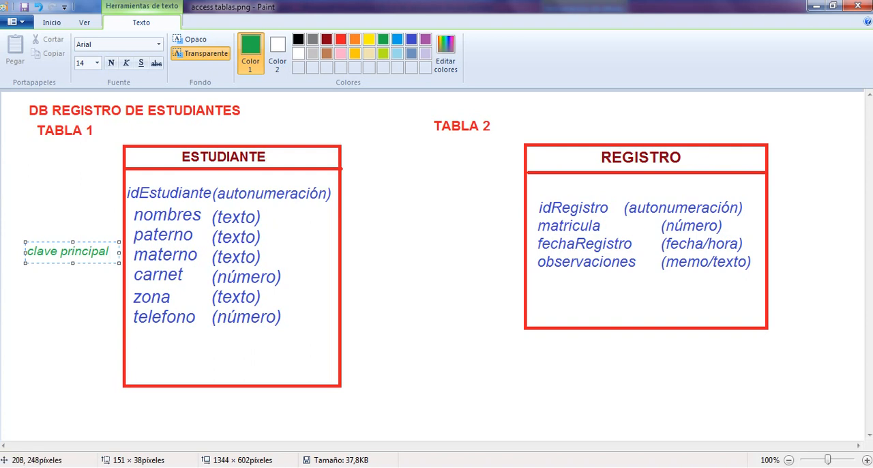
pyautogui.moveTo(66, 241); pyautogui.dragTo(24, 266)
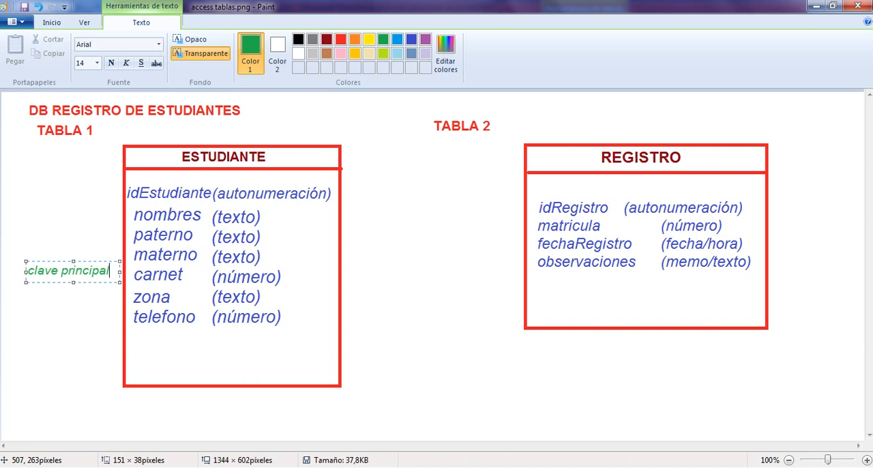
pyautogui.moveTo(92, 262)
pyautogui.mouseDown()
pyautogui.moveTo(111, 267)
pyautogui.moveTo(95, 266)
pyautogui.mouseUp()
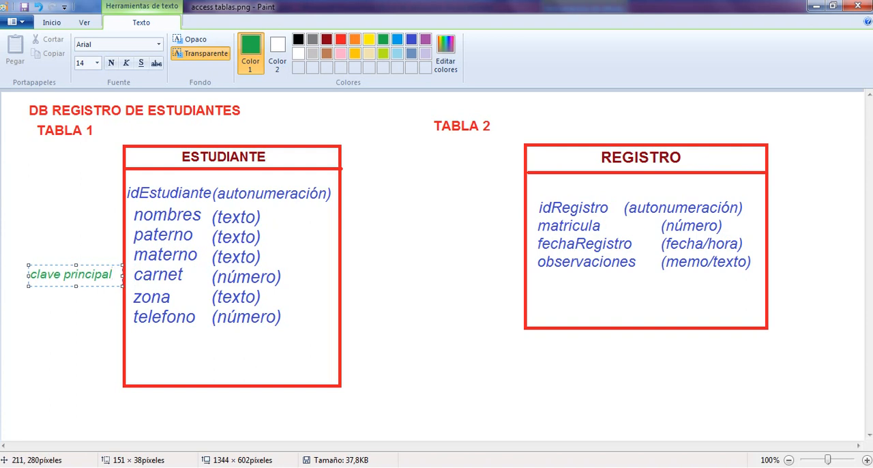
pyautogui.moveTo(106, 272); pyautogui.dragTo(105, 294)
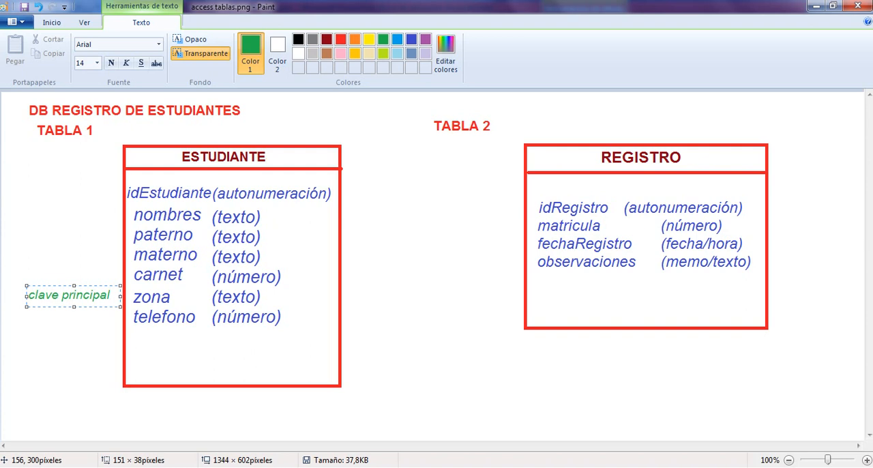
pyautogui.moveTo(26, 295); pyautogui.dragTo(23, 315)
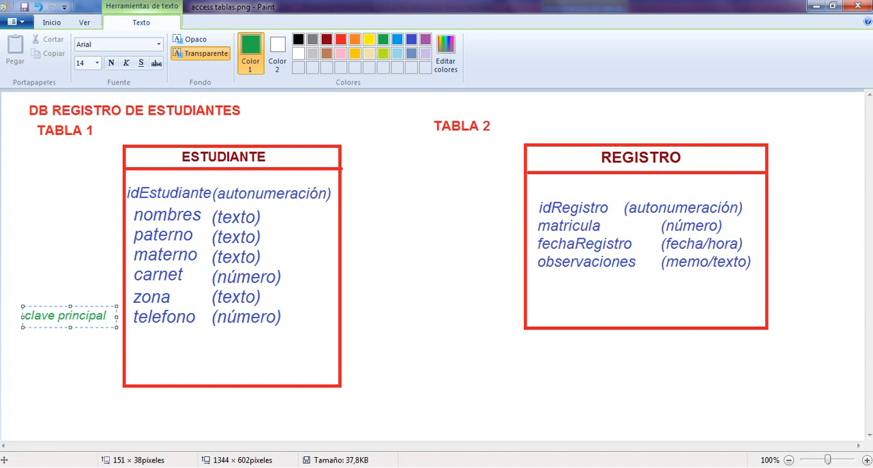
# Move the clave principal label back up past carnet and place it beside the idEstudiante field.
pyautogui.moveTo(23, 316); pyautogui.dragTo(25, 276)
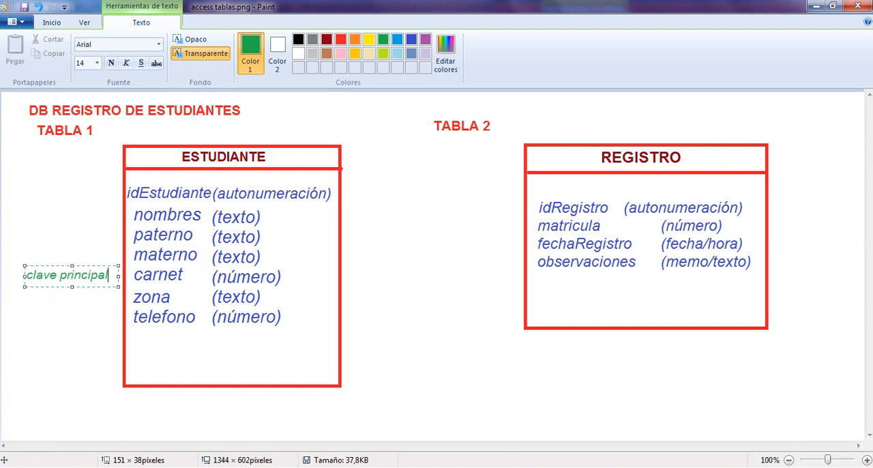
pyautogui.moveTo(24, 269); pyautogui.dragTo(25, 266)
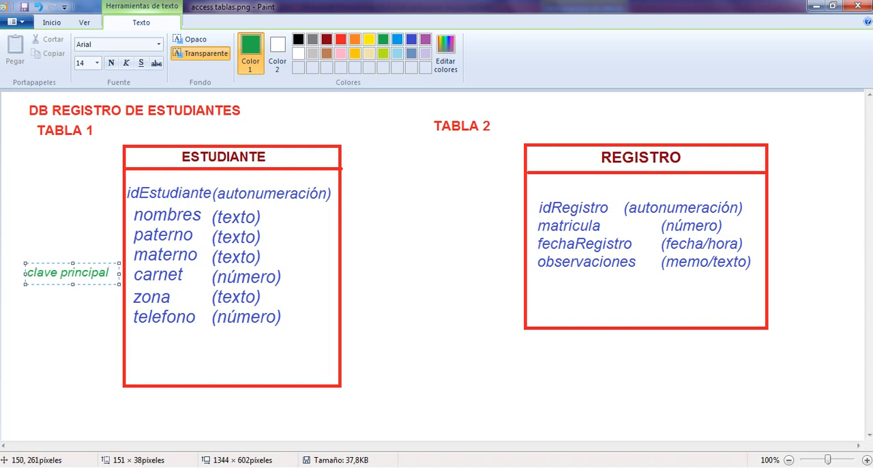
pyautogui.moveTo(25, 266); pyautogui.dragTo(24, 184)
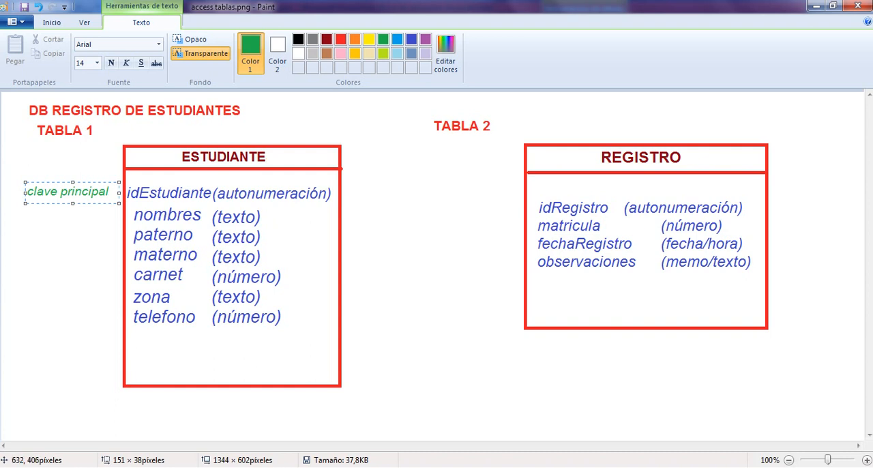
# Switch to the PowerPoint presentation and examine the Autonumérico definition on slide 12, highlighting the words Autonumérico and único.
pyautogui.click(374, 466)
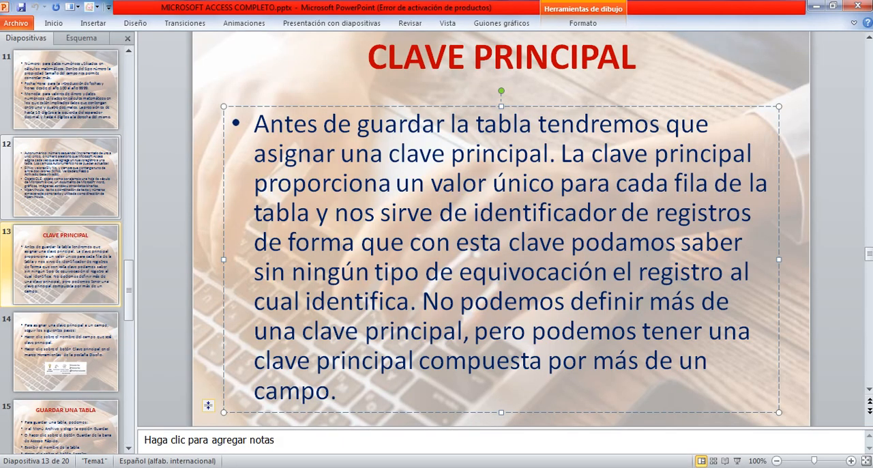
pyautogui.click(66, 176)
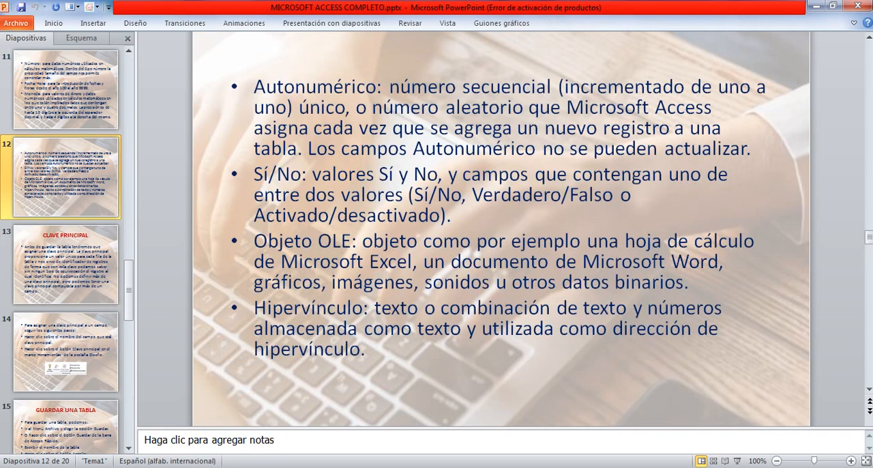
pyautogui.moveTo(254, 86); pyautogui.dragTo(376, 87)
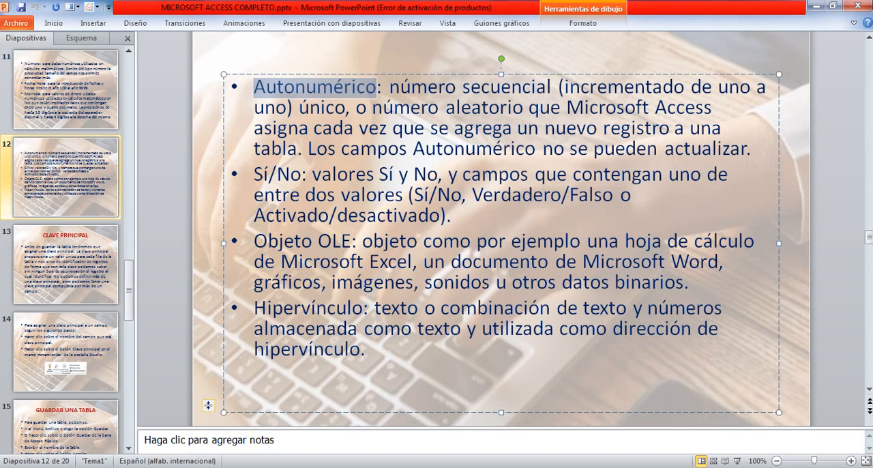
pyautogui.moveTo(299, 107); pyautogui.dragTo(345, 107)
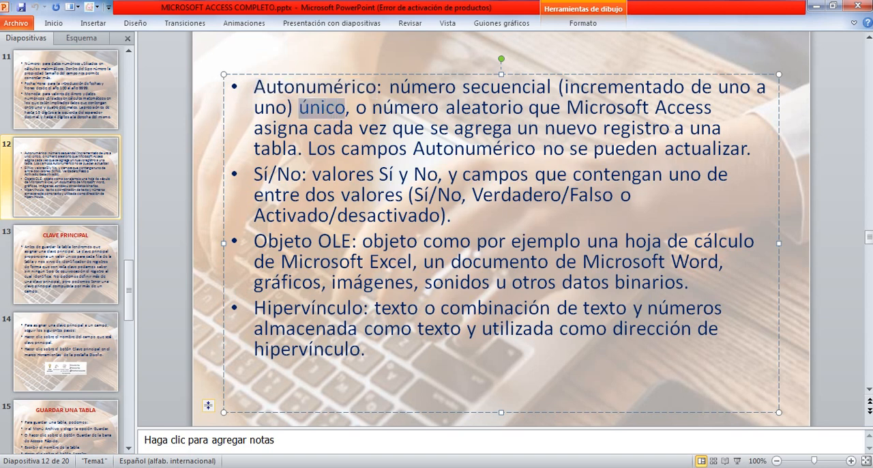
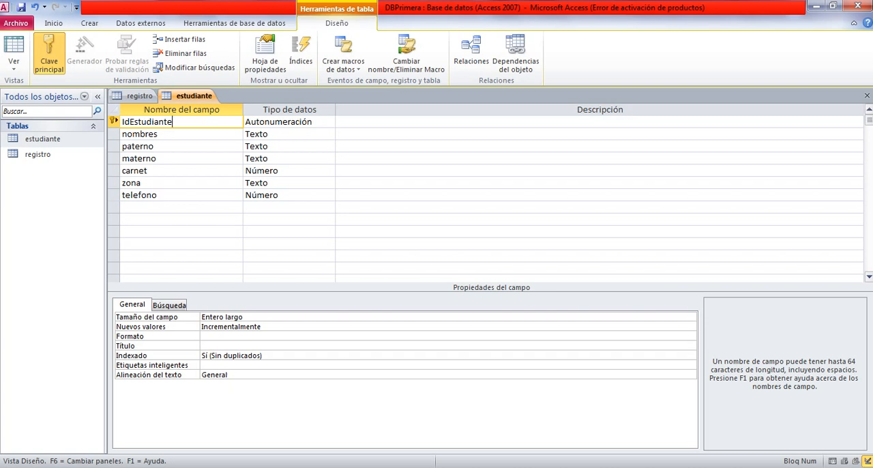
# Switch to the Access database and set carnet as the primary key of the estudiante table.
pyautogui.click(148, 171)
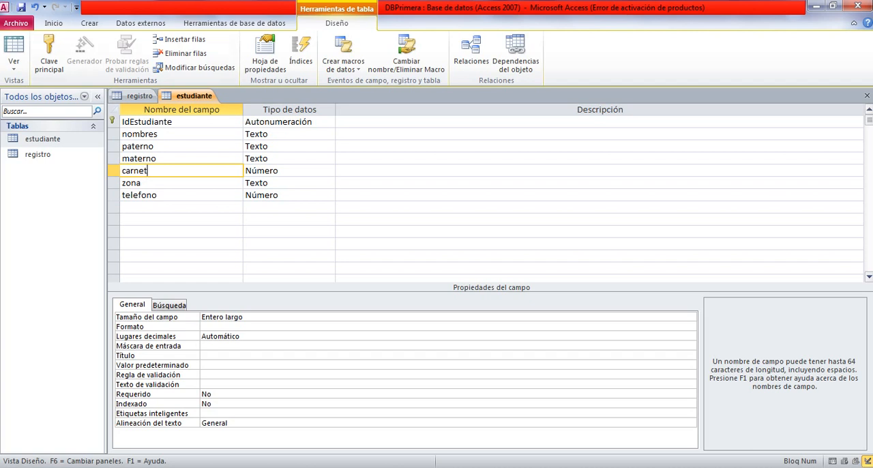
pyautogui.click(157, 158)
pyautogui.click(151, 170)
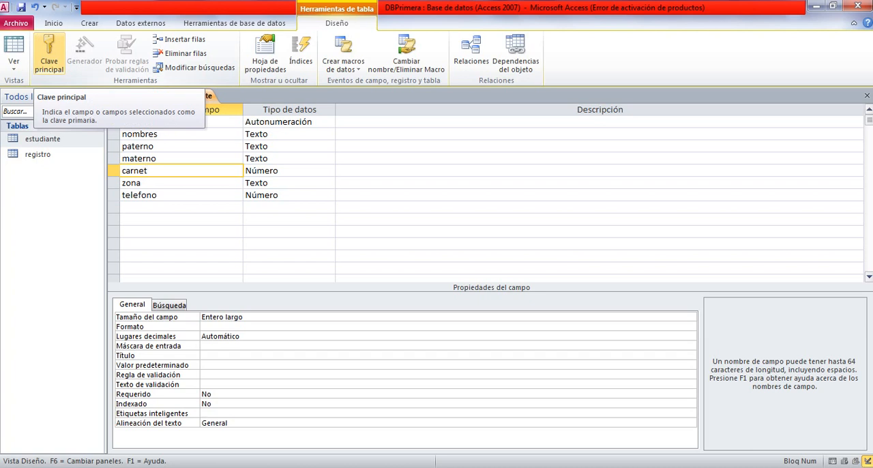
pyautogui.click(49, 55)
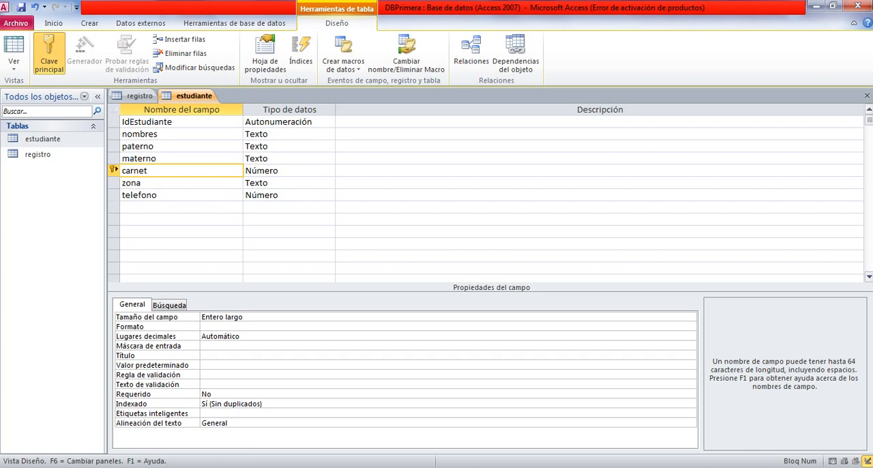
# Move the primary key of the estudiante table to the telefono field.
pyautogui.click(164, 195)
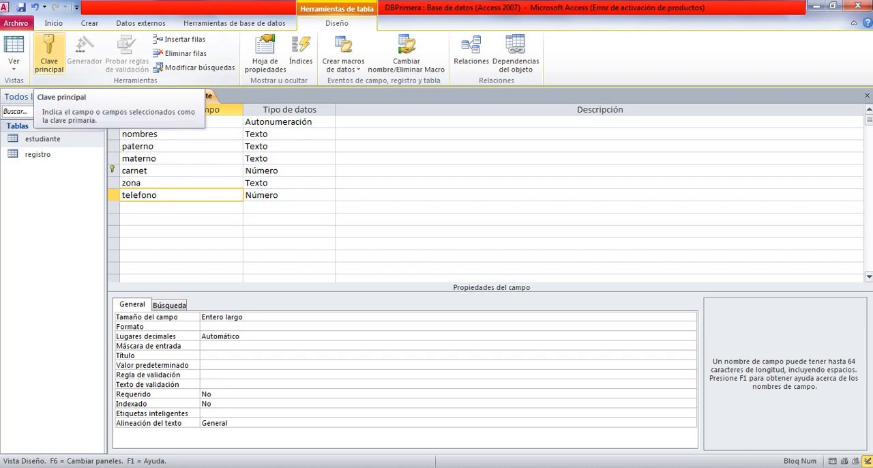
pyautogui.click(49, 54)
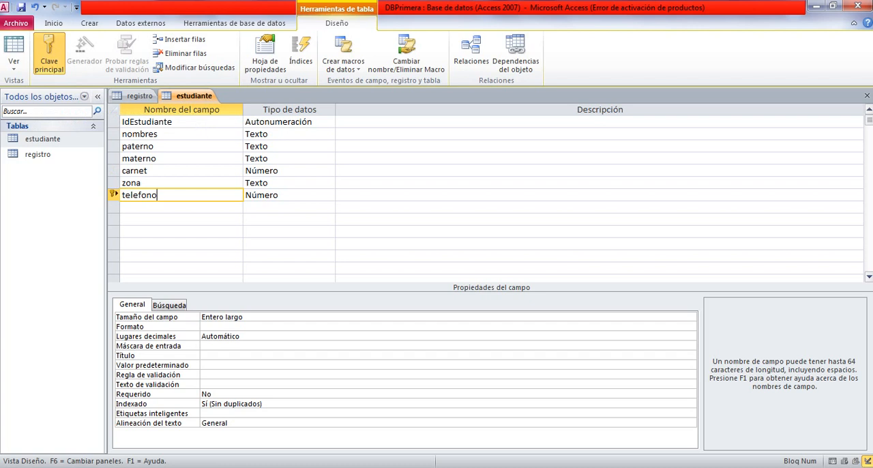
pyautogui.click(157, 182)
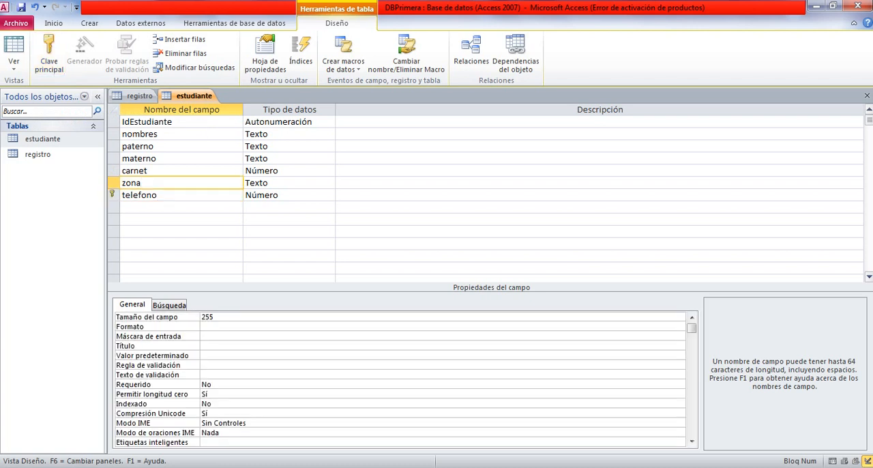
pyautogui.click(159, 195)
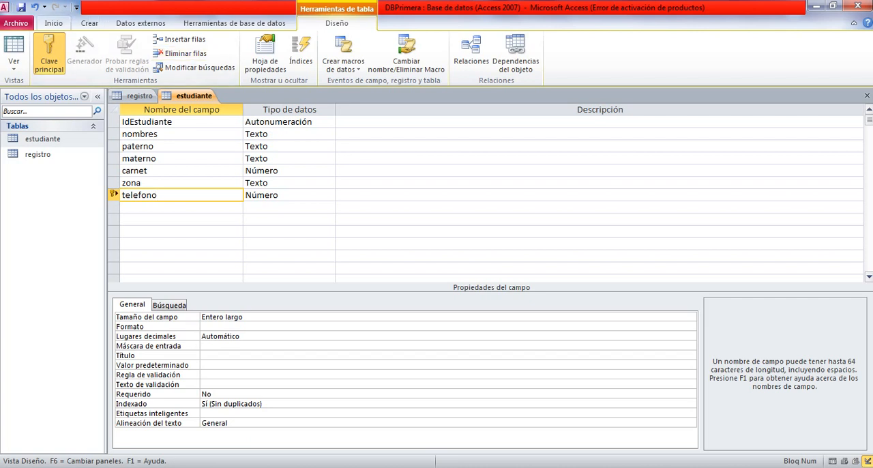
pyautogui.click(53, 23)
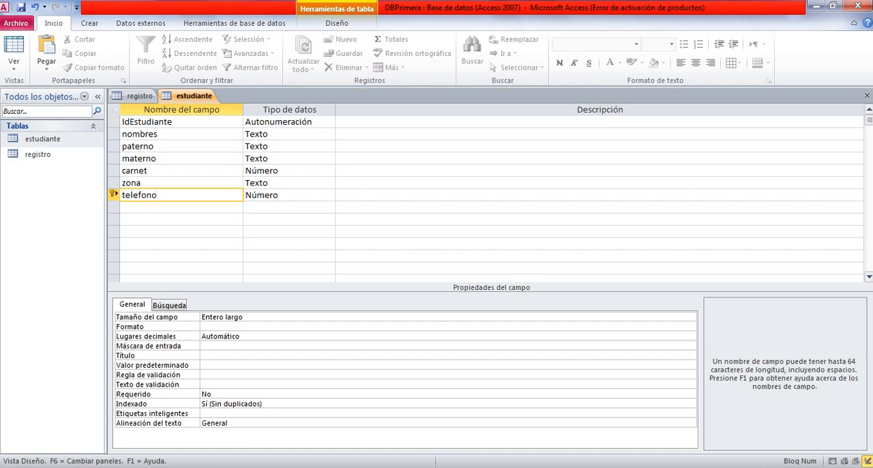
# Set IdEstudiante as the primary key of the estudiante table using its row's shortcut commands.
pyautogui.click(174, 122)
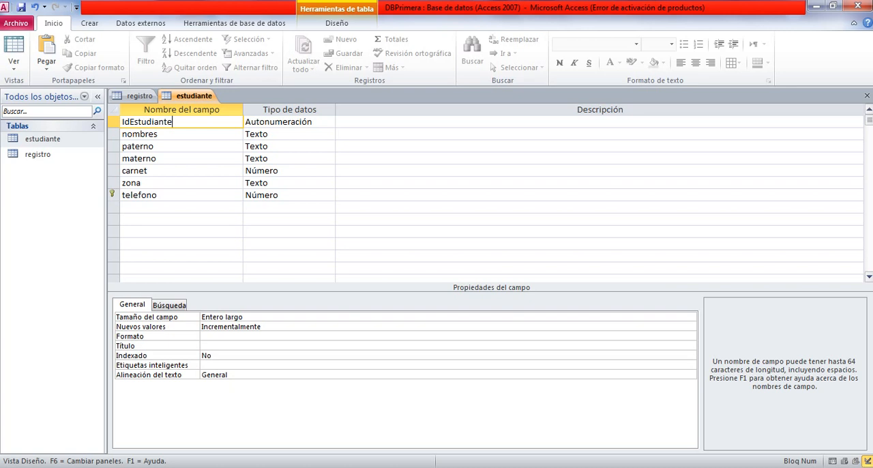
pyautogui.click(112, 121)
pyautogui.rightClick(112, 121)
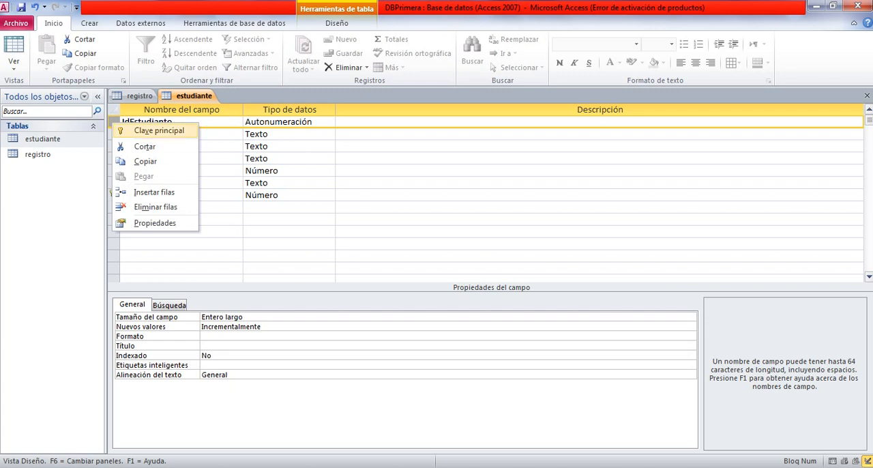
pyautogui.press('Down')
pyautogui.press('Down')
pyautogui.press('Down')
pyautogui.press('Down')
pyautogui.press('Down')
pyautogui.click(181, 122)
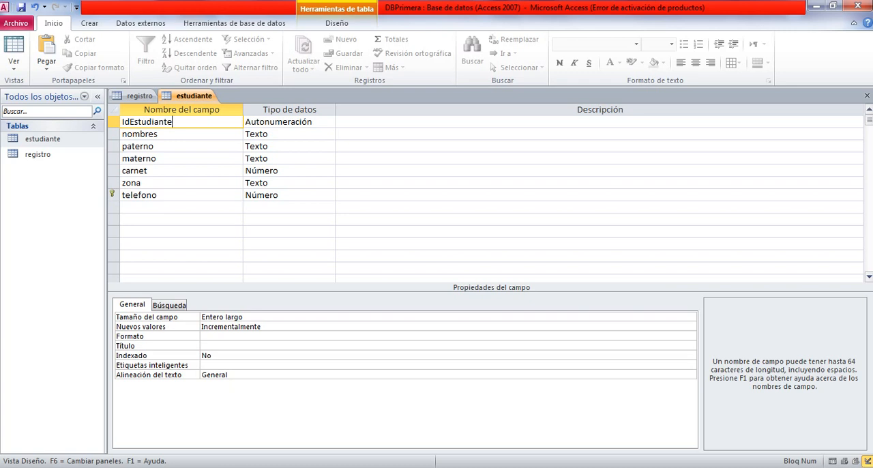
pyautogui.click(113, 122)
pyautogui.rightClick(114, 122)
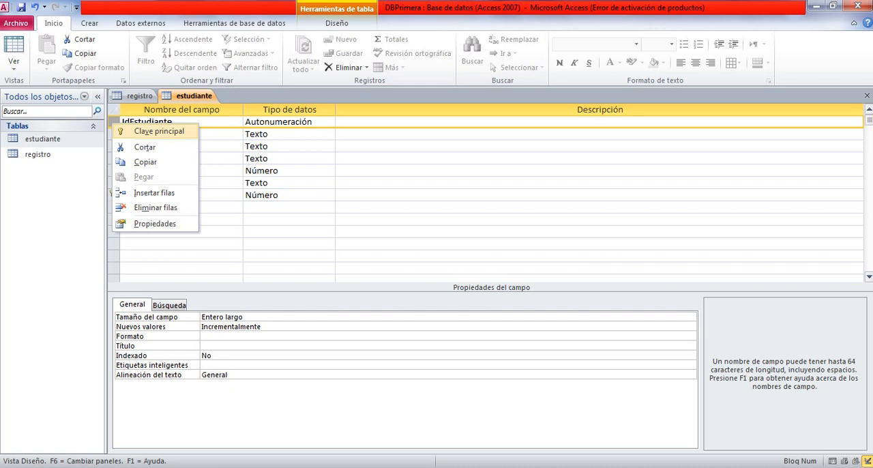
pyautogui.click(158, 131)
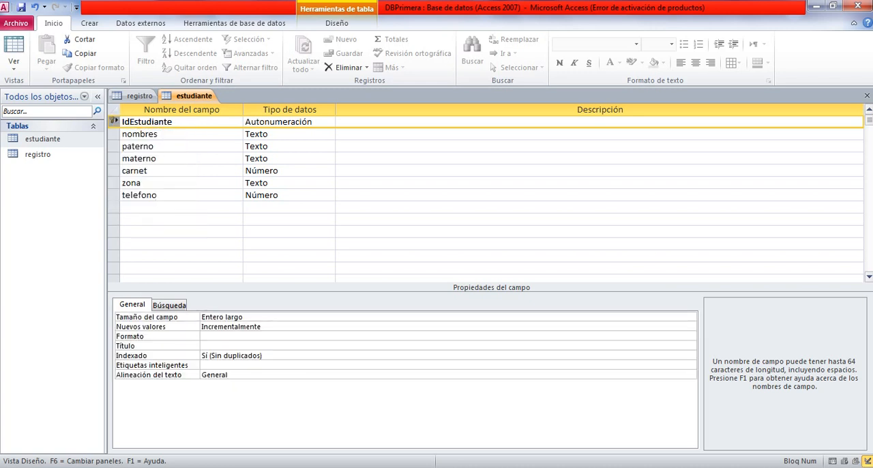
pyautogui.click(175, 122)
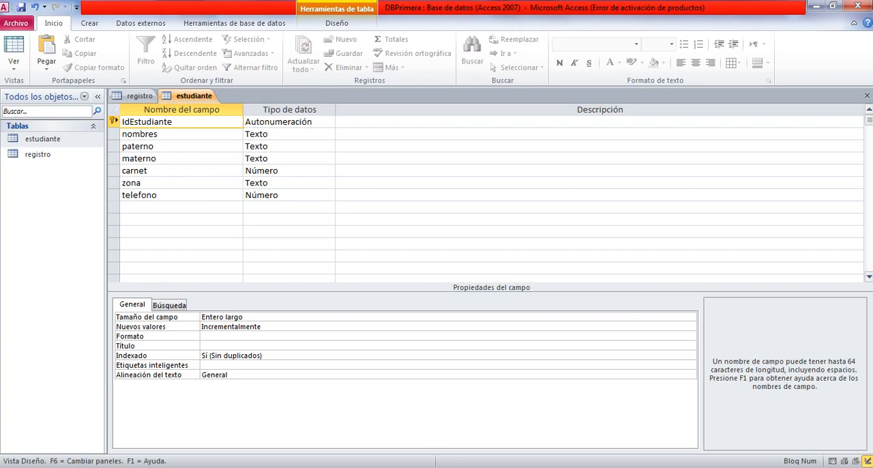
# Check the primary key option on the estudiante fields and in the paterno row's commands without applying it, ending on IdEstudiante.
pyautogui.click(157, 146)
pyautogui.click(159, 134)
pyautogui.click(157, 134)
pyautogui.click(172, 122)
pyautogui.click(336, 23)
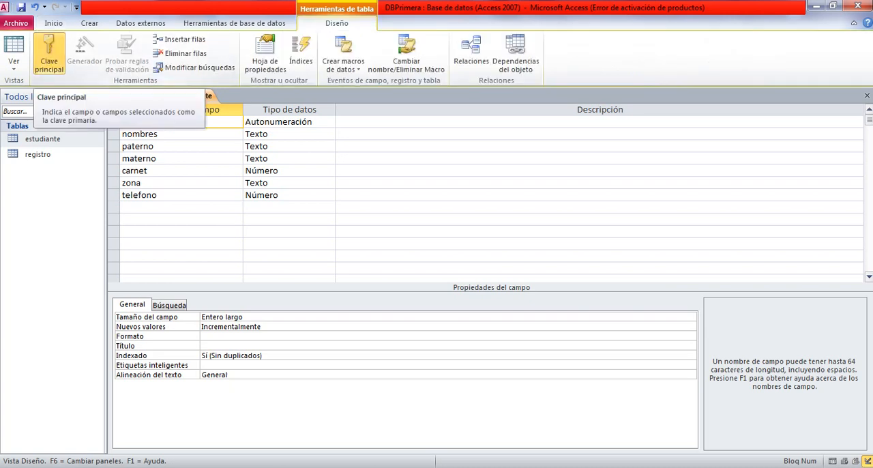
pyautogui.click(162, 147)
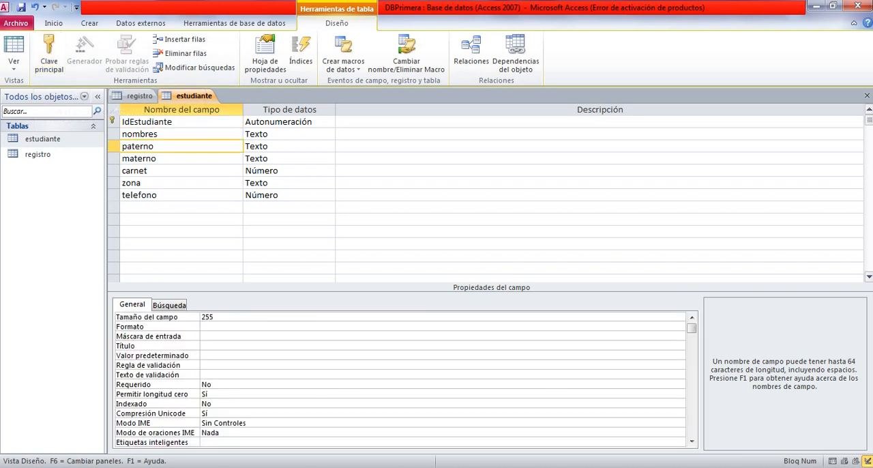
pyautogui.rightClick(114, 147)
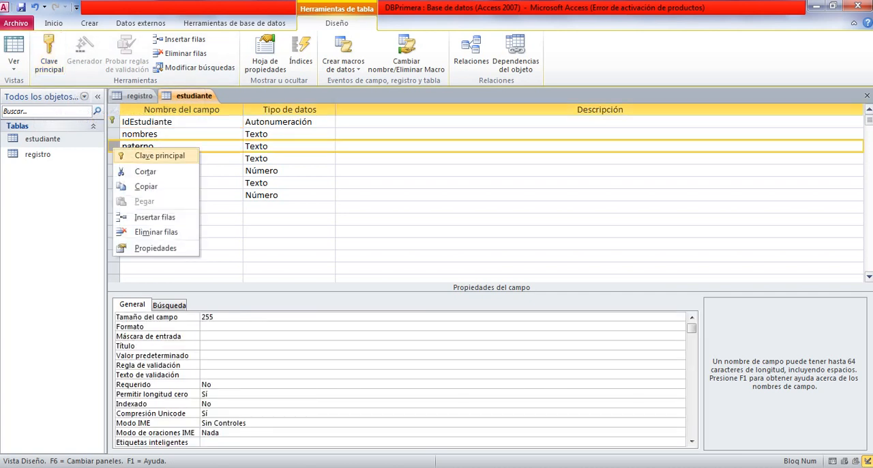
pyautogui.click(167, 134)
pyautogui.click(179, 122)
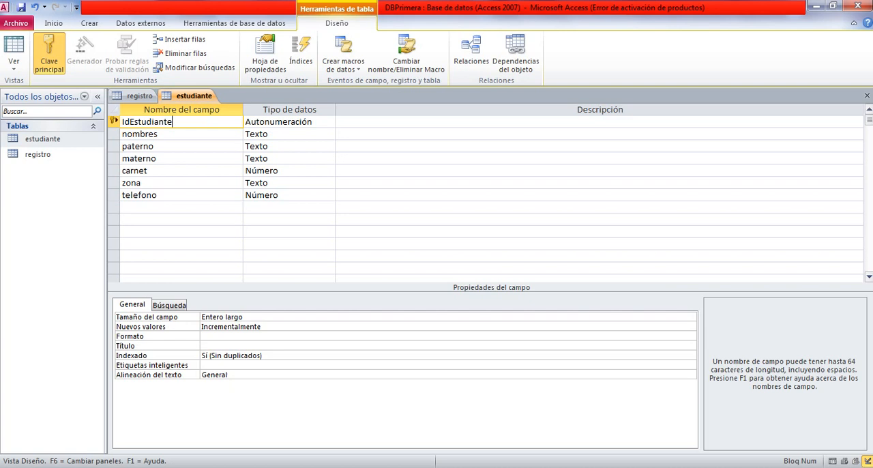
# In the registro table, assign the primary key to fechaRegistro and move it to observaciones.
pyautogui.click(139, 96)
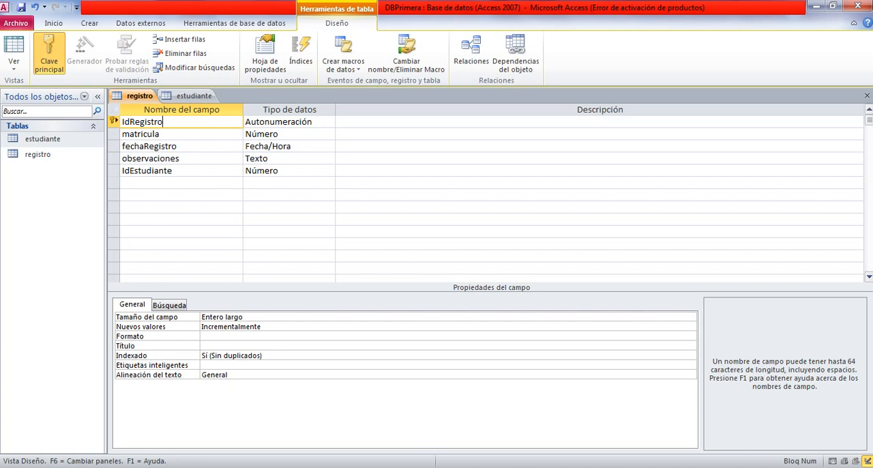
pyautogui.rightClick(113, 146)
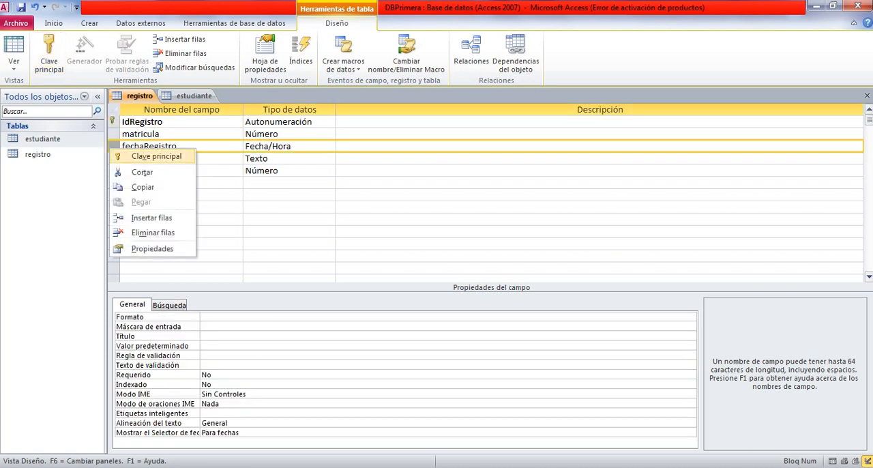
pyautogui.click(156, 156)
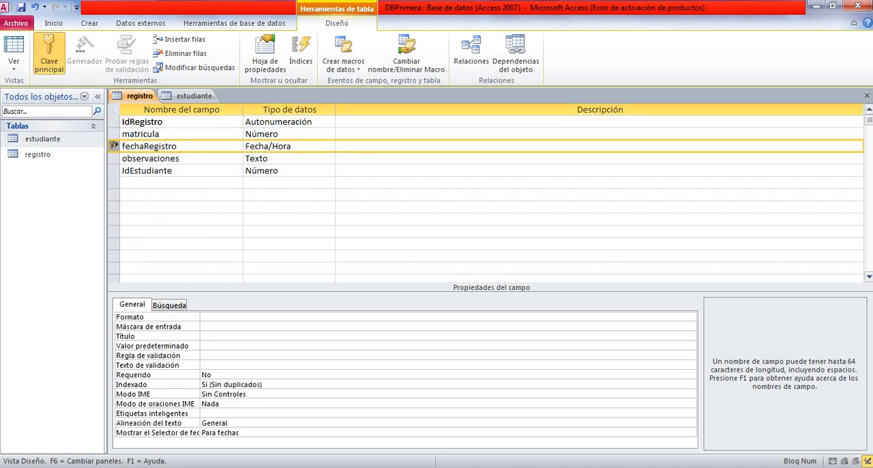
pyautogui.click(113, 171)
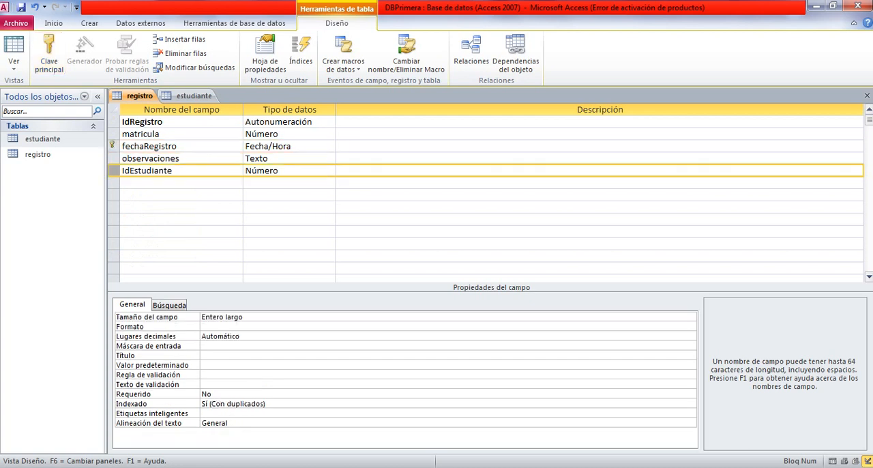
pyautogui.rightClick(113, 158)
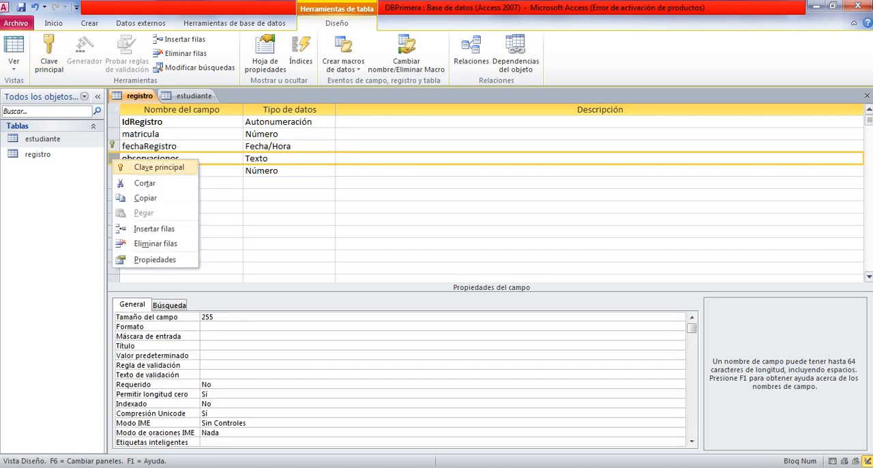
pyautogui.click(158, 167)
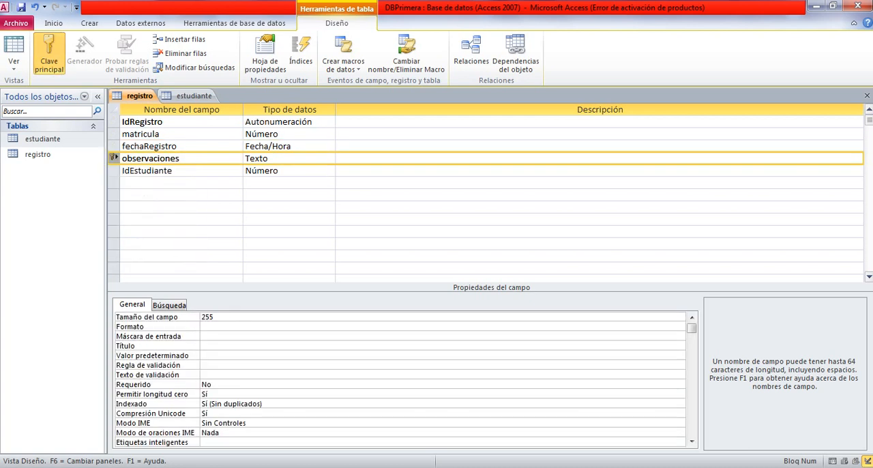
# Set IdRegistro as the primary key of the registro table and check the key marker against the neighbouring fields.
pyautogui.click(114, 122)
pyautogui.click(164, 122)
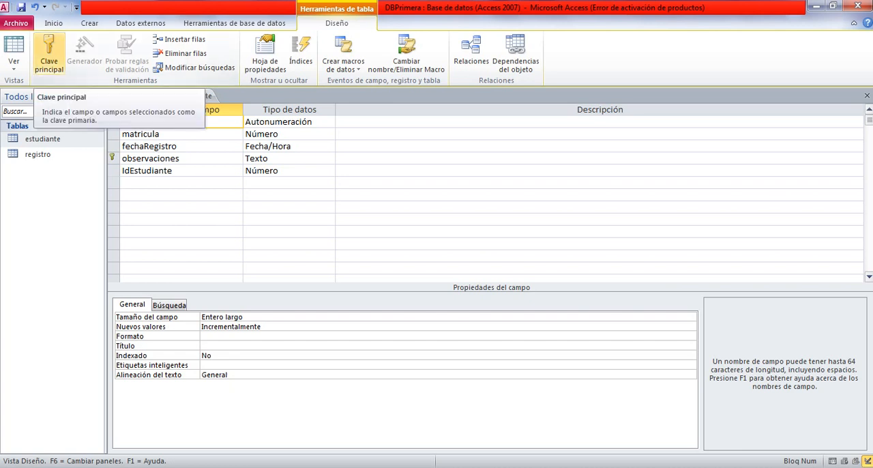
pyautogui.click(49, 54)
pyautogui.click(178, 145)
pyautogui.click(170, 121)
pyautogui.click(165, 134)
pyautogui.click(171, 121)
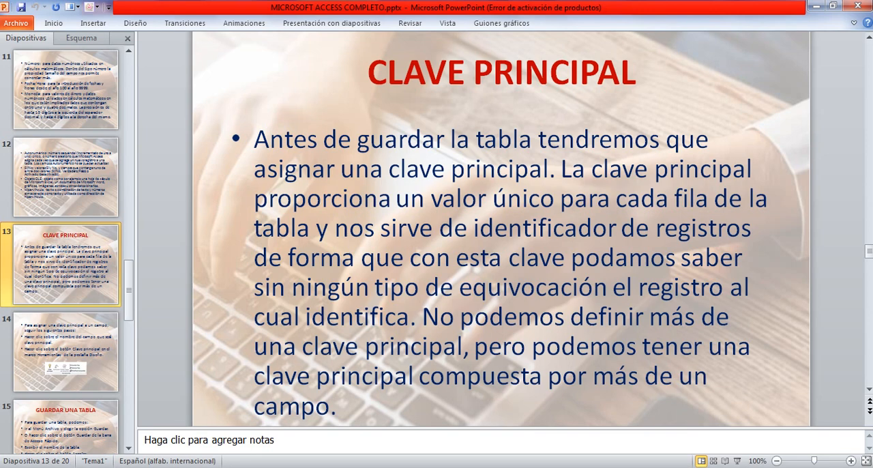
# Review slide 14 of the PowerPoint presentation on assigning a primary key, and look over the neighbouring slide thumbnails.
pyautogui.click(65, 352)
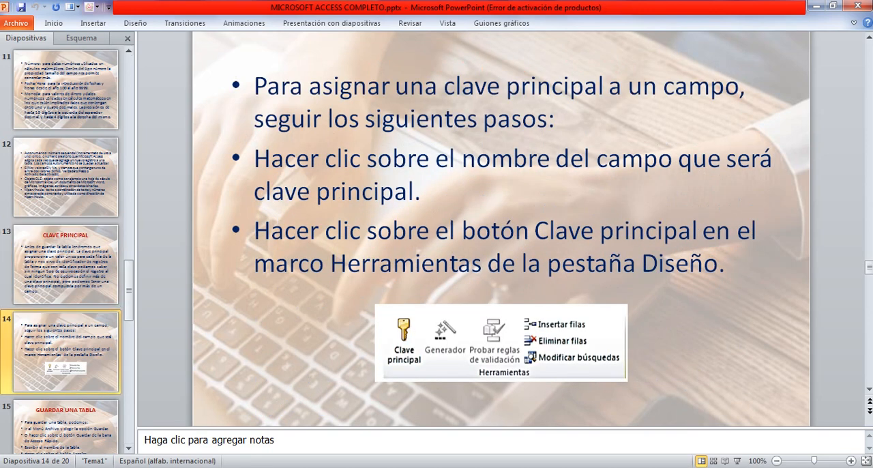
pyautogui.scroll(-3, 75, 389)
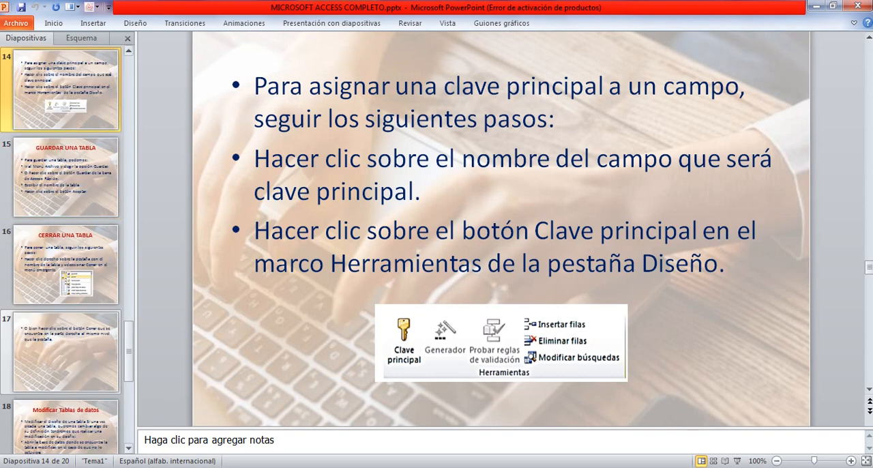
pyautogui.scroll(2, 66, 361)
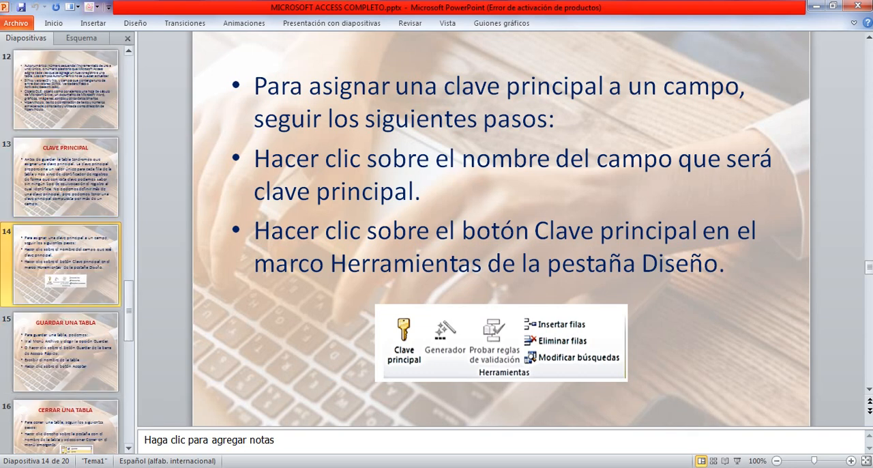
# Switch back to Access and check the primary key fields of the estudiante and registro tables, including IdEstudiante in registro.
pyautogui.moveTo(373, 466)
pyautogui.click(411, 466)
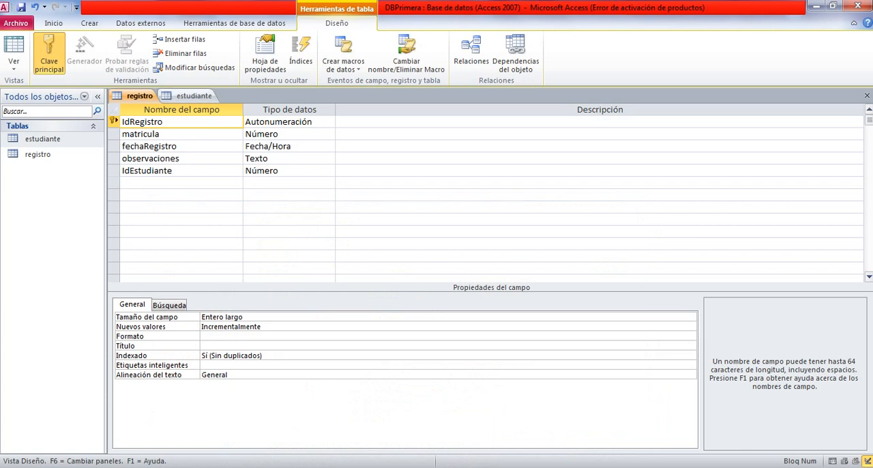
pyautogui.click(194, 96)
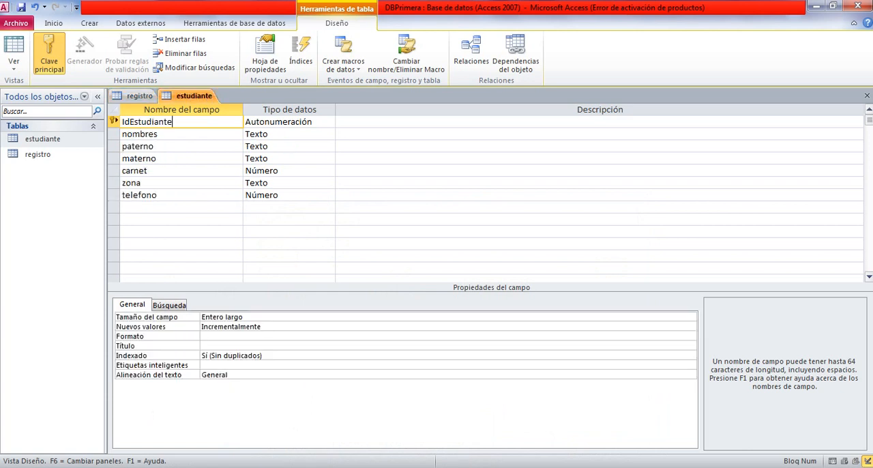
pyautogui.click(140, 96)
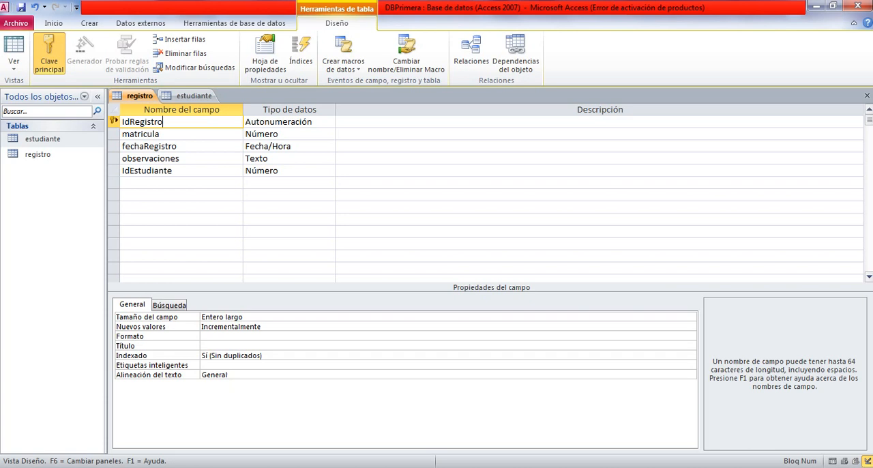
pyautogui.click(180, 146)
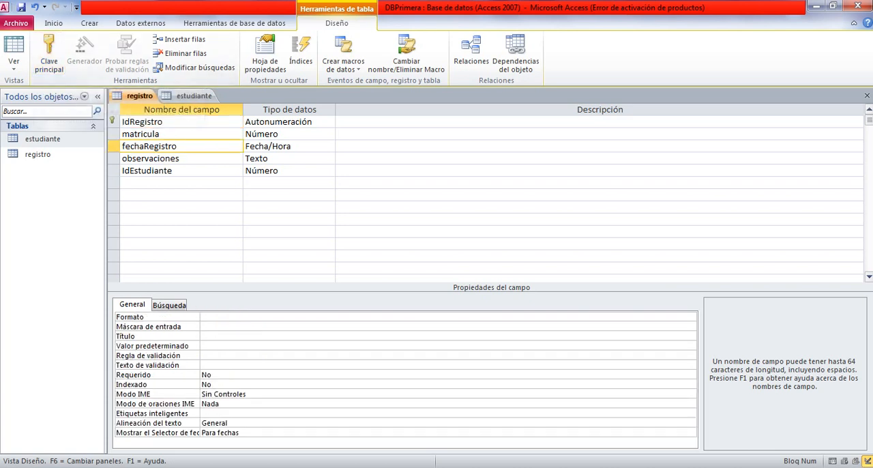
pyautogui.click(179, 122)
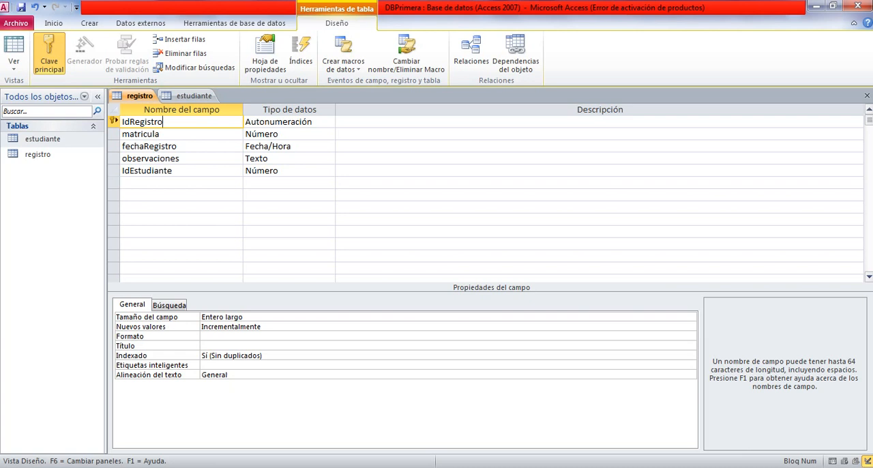
pyautogui.click(176, 171)
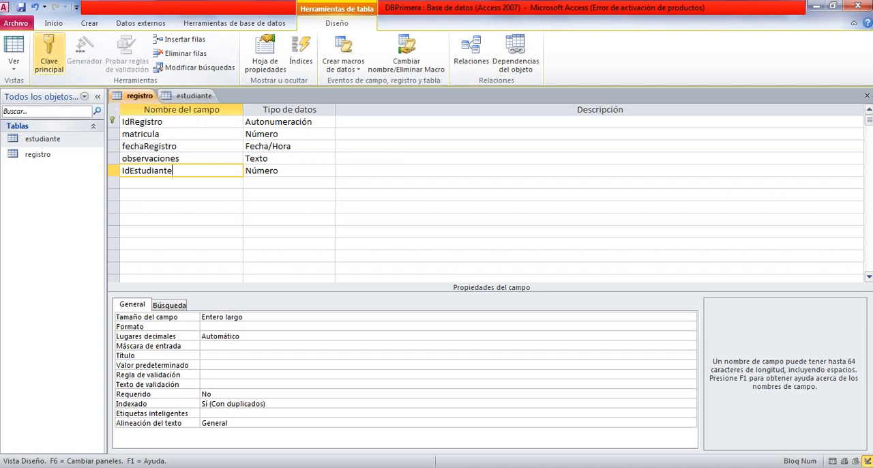
# Compare the fields and primary keys of the registro and estudiante tables, including IdRegistro and IdEstudiante.
pyautogui.click(183, 146)
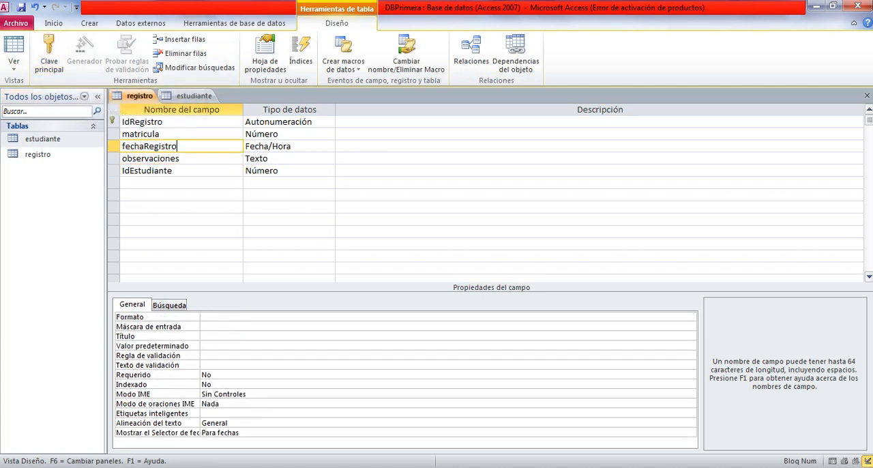
pyautogui.click(186, 158)
pyautogui.click(183, 122)
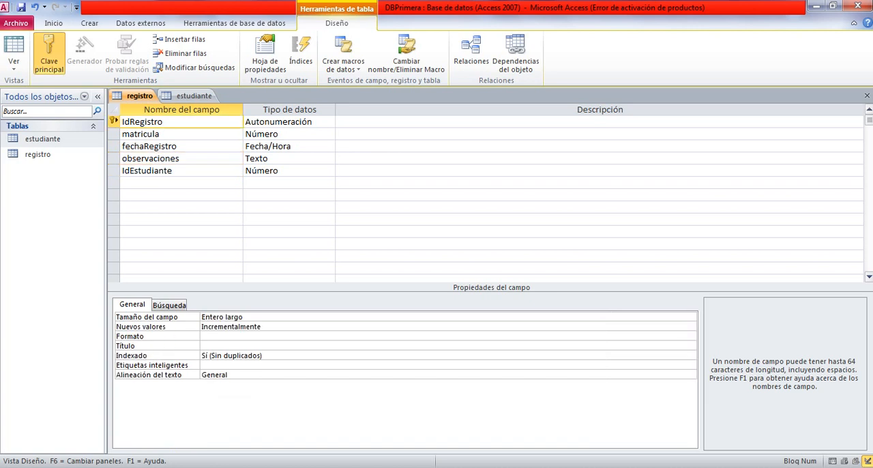
pyautogui.click(195, 95)
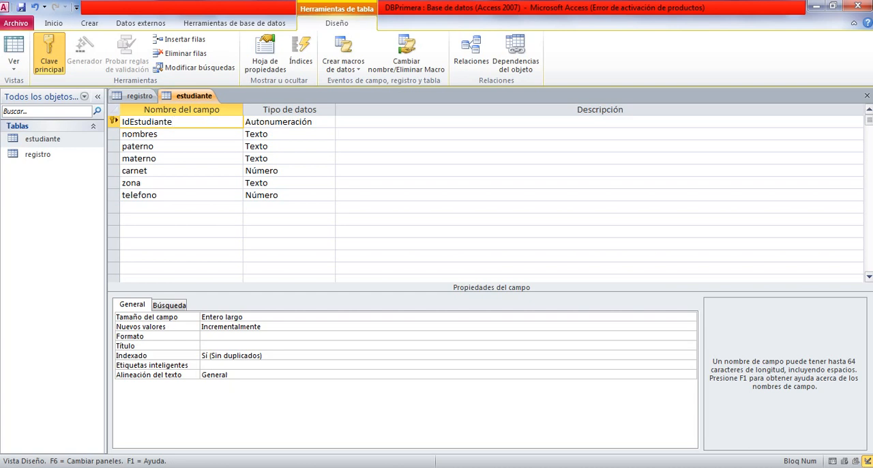
pyautogui.click(139, 96)
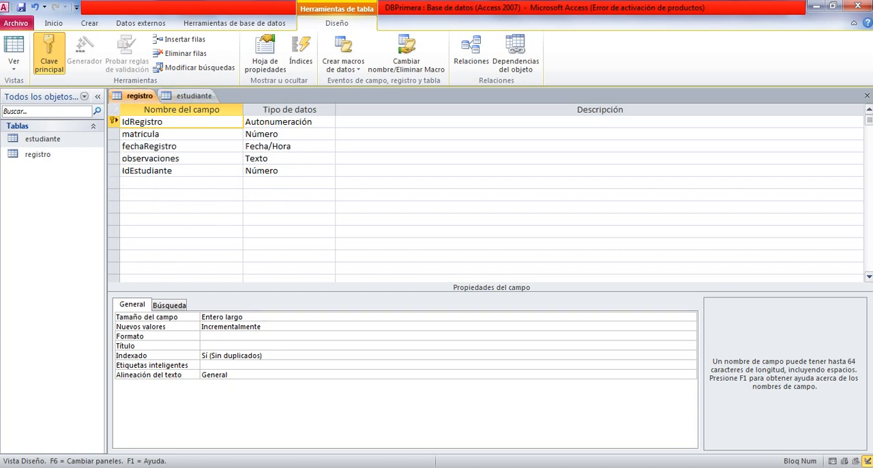
pyautogui.click(194, 95)
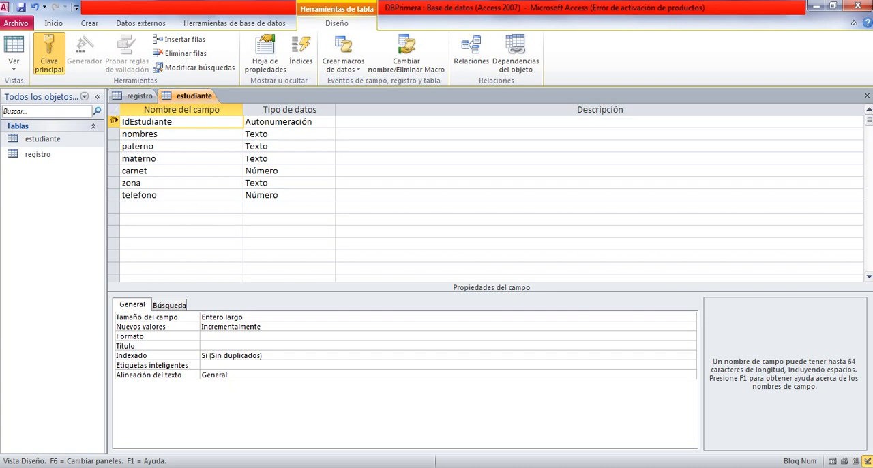
pyautogui.hotkey('shift', 'Left')
pyautogui.hotkey('shift', 'Left')
pyautogui.hotkey('shift', 'Left')
pyautogui.hotkey('shift', 'Left')
pyautogui.hotkey('shift', 'Left')
pyautogui.hotkey('shift', 'Left')
pyautogui.hotkey('shift', 'Left')
pyautogui.hotkey('shift', 'Left')
pyautogui.hotkey('shift', 'Left')
pyautogui.hotkey('shift', 'Left')
pyautogui.hotkey('shift', 'Left')
pyautogui.hotkey('shift', 'Left')
pyautogui.click(174, 122)
# In the estudiante table, describe the nombres field as "escribir los nombres del estudiante".
pyautogui.click(158, 134)
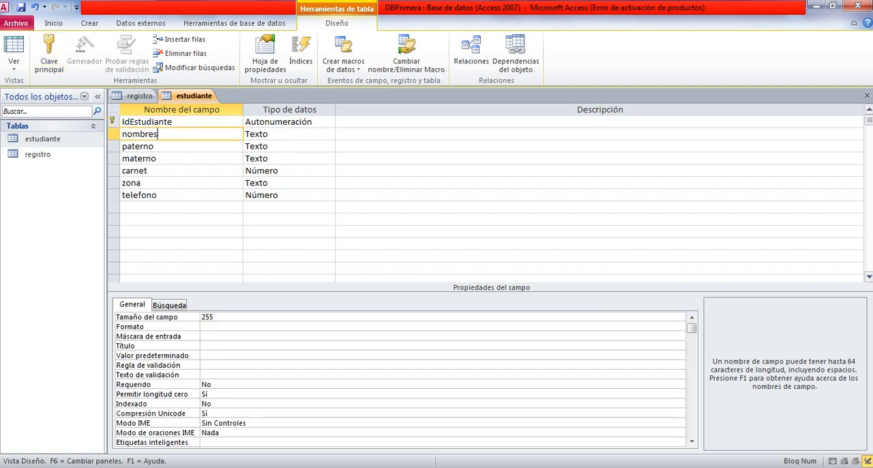
pyautogui.click(286, 135)
pyautogui.click(382, 135)
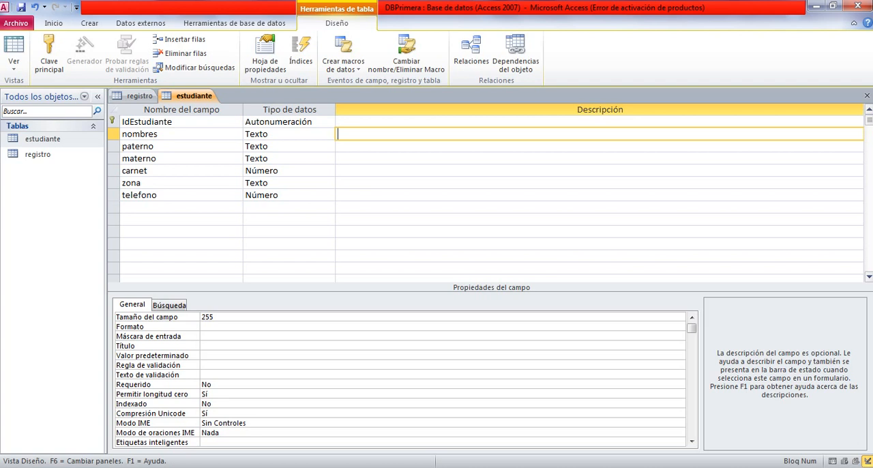
pyautogui.write('e')
pyautogui.write('scribir los nombres del es')
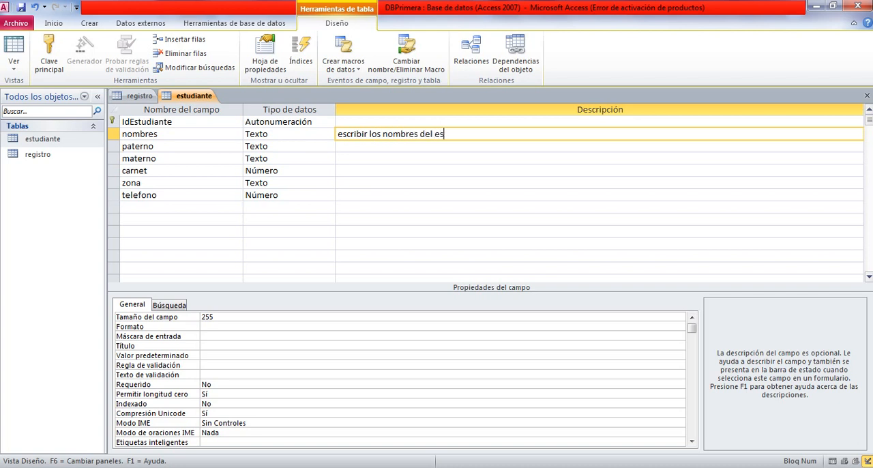
pyautogui.write('tudiante')
pyautogui.hotkey('shift', 'Left')
pyautogui.hotkey('shift', 'Left')
pyautogui.hotkey('shift', 'Left')
pyautogui.hotkey('shift', 'Left')
pyautogui.hotkey('shift', 'Left')
pyautogui.hotkey('shift', 'Left')
pyautogui.hotkey('shift', 'Left')
pyautogui.hotkey('shift', 'Left')
pyautogui.hotkey('shift', 'Left')
pyautogui.hotkey('shift', 'Left')
pyautogui.hotkey('shift', 'Left')
pyautogui.hotkey('shift', 'Left')
pyautogui.hotkey('shift', 'Left')
pyautogui.hotkey('shift', 'Left')
pyautogui.hotkey('shift', 'Left')
pyautogui.hotkey('shift', 'Left')
pyautogui.hotkey('shift', 'Left')
pyautogui.hotkey('shift', 'Left')
pyautogui.hotkey('shift', 'Left')
pyautogui.hotkey('shift', 'Left')
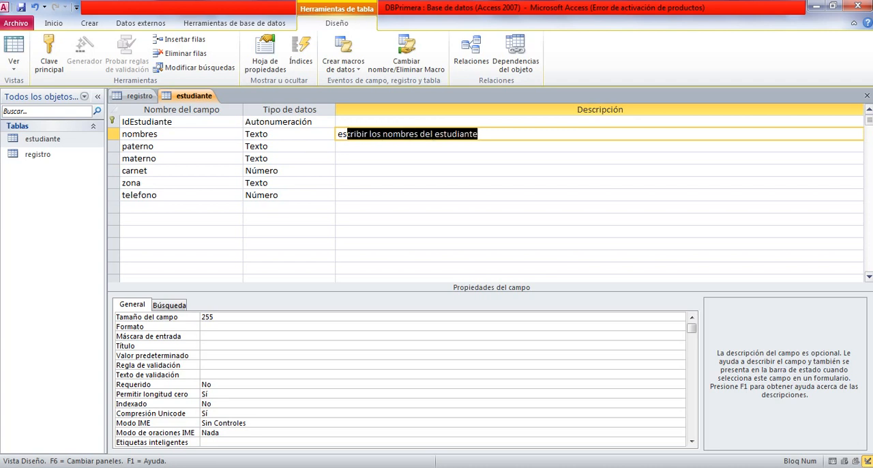
pyautogui.click(369, 133)
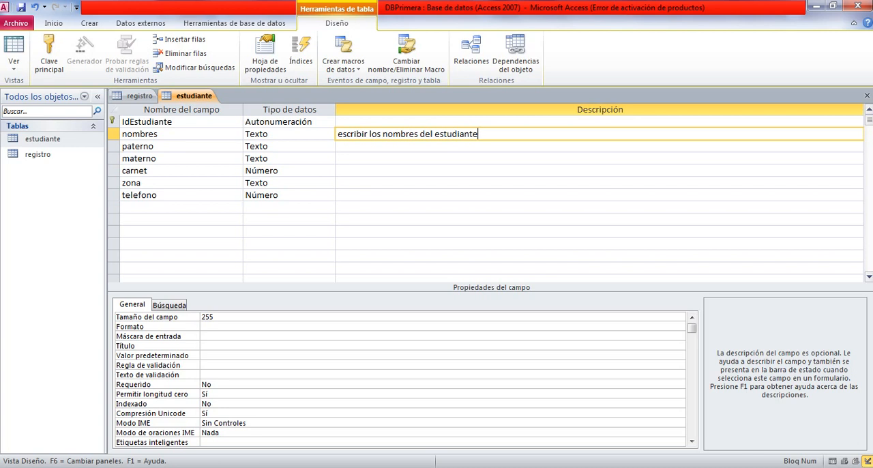
# Give the paterno field the description "escribir el apellido paterno del estudiante".
pyautogui.click(342, 146)
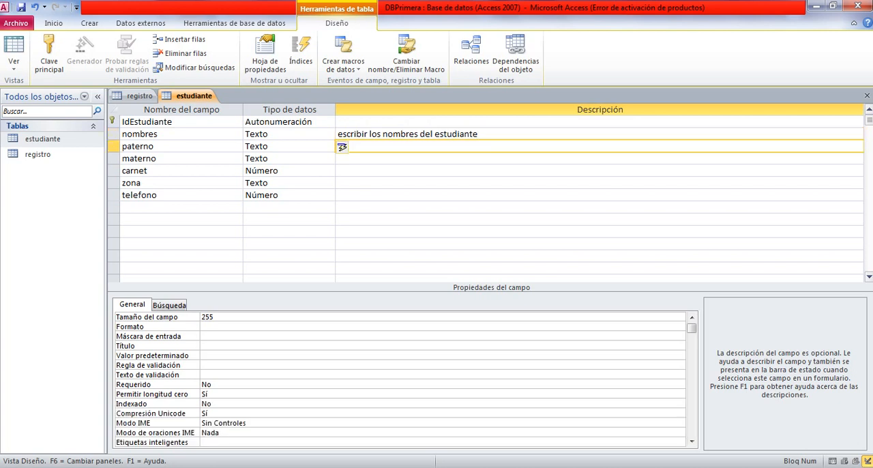
pyautogui.write('escribir el apellido pat')
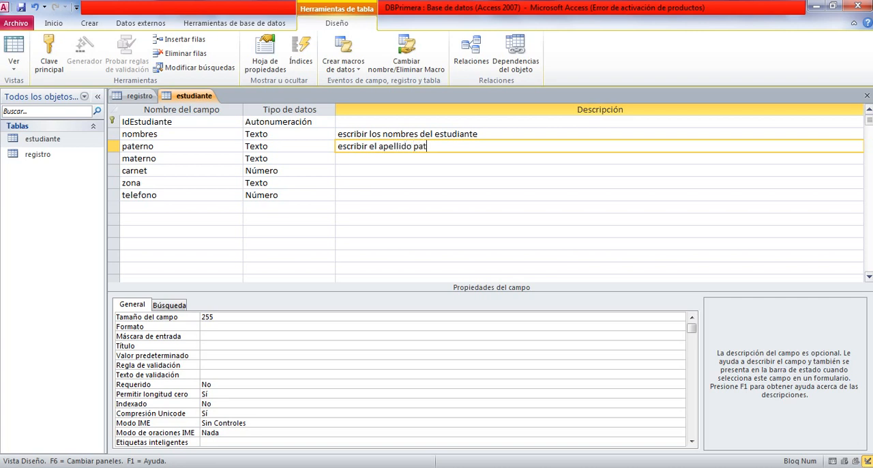
pyautogui.write('erno del estudiante')
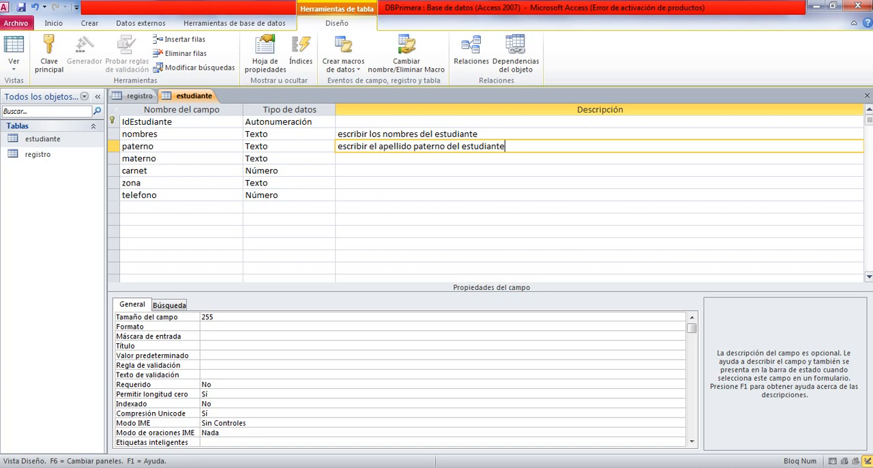
# Give the materno field the description "escribir el apellido materno del estudiante".
pyautogui.click(342, 158)
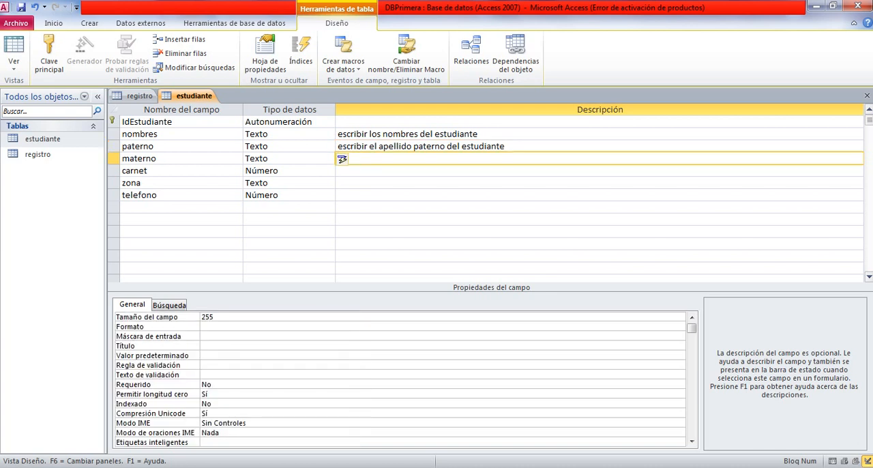
pyautogui.write('escribir el ape')
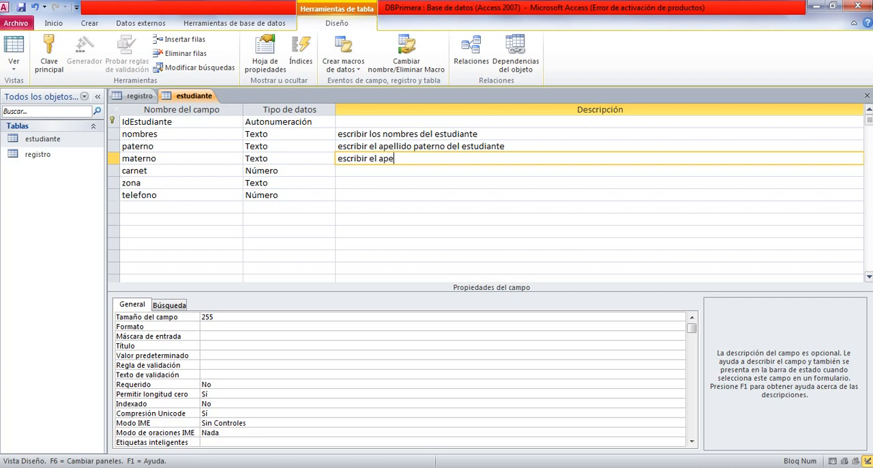
pyautogui.write('llido materno del esr')
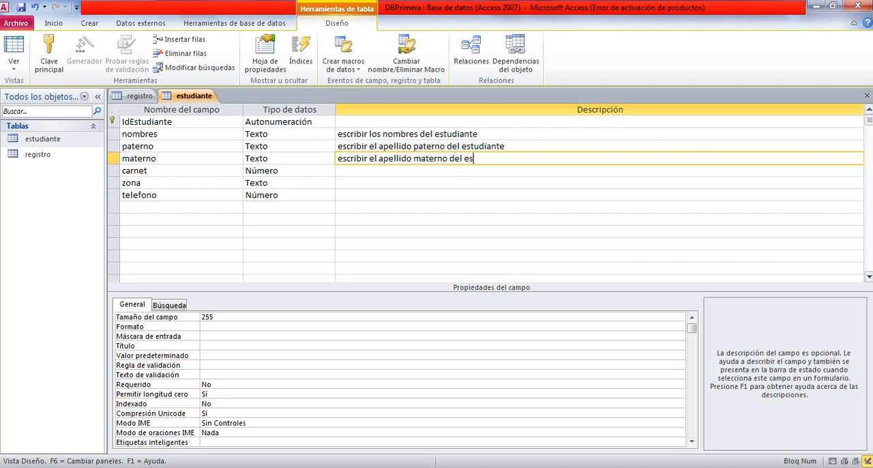
pyautogui.press('BackSpace')
pyautogui.write('t')
pyautogui.write('udiabte')
pyautogui.press('BackSpace')
pyautogui.press('BackSpace')
pyautogui.press('BackSpace')
pyautogui.press('BackSpace')
pyautogui.write('ante')
# Give the carnet field the description "introducir el número de carnet de identidad del estudiante".
pyautogui.click(382, 171)
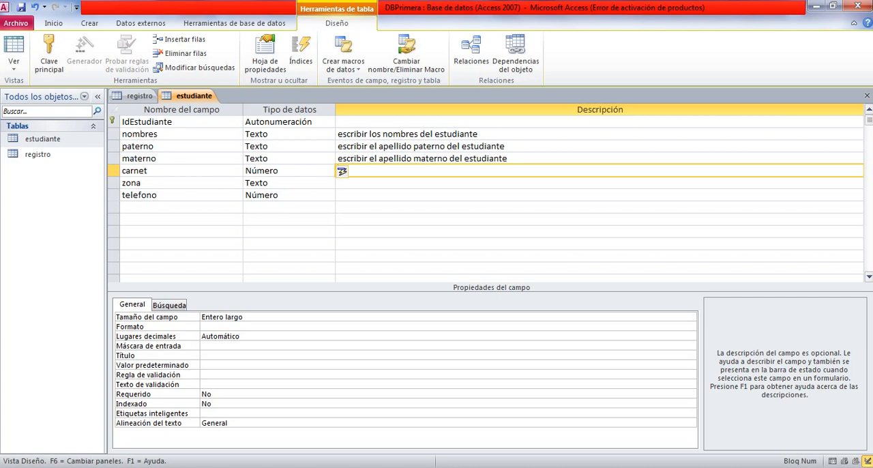
pyautogui.write('introducir el númer')
pyautogui.write('o')
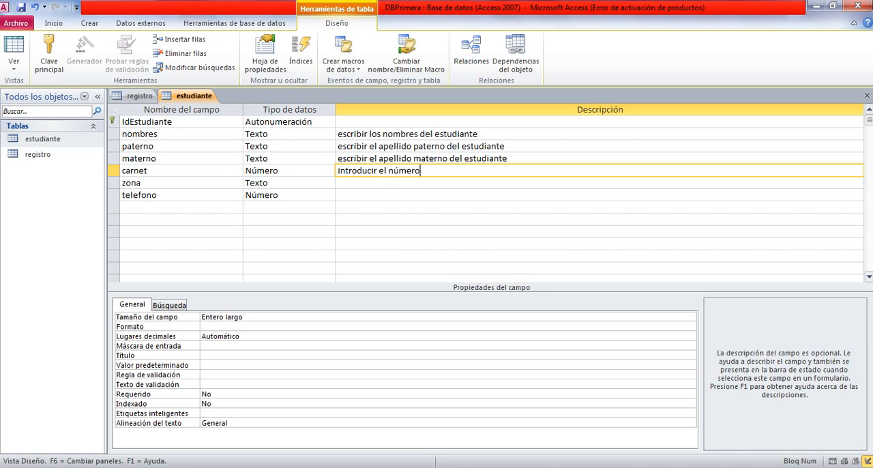
pyautogui.write(' de carnet de ide')
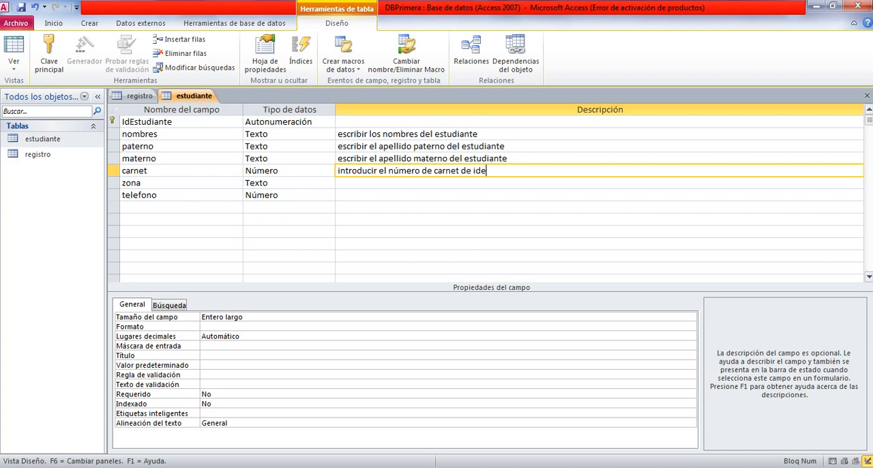
pyautogui.write('ntidad del estudis')
pyautogui.press('BackSpace')
pyautogui.write('a')
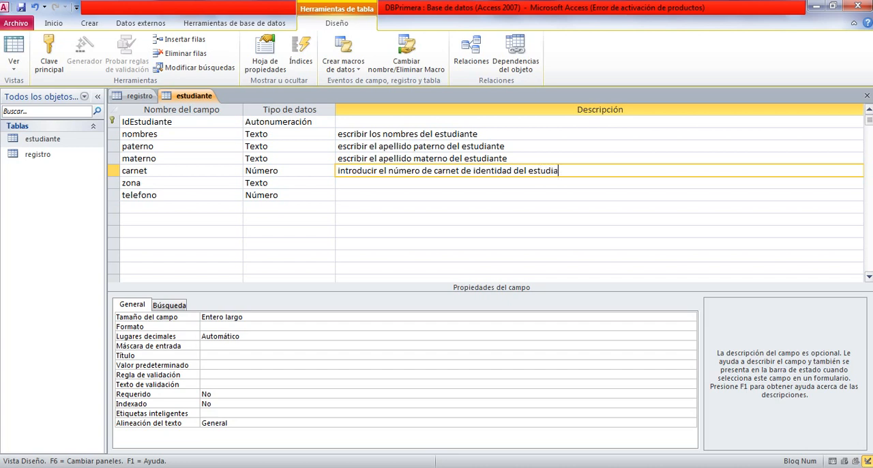
pyautogui.write('nte')
# Switch to the Google Meet call in Chrome to check the meeting and its participants, and return to the estudiante table in Access.
pyautogui.click(214, 466)
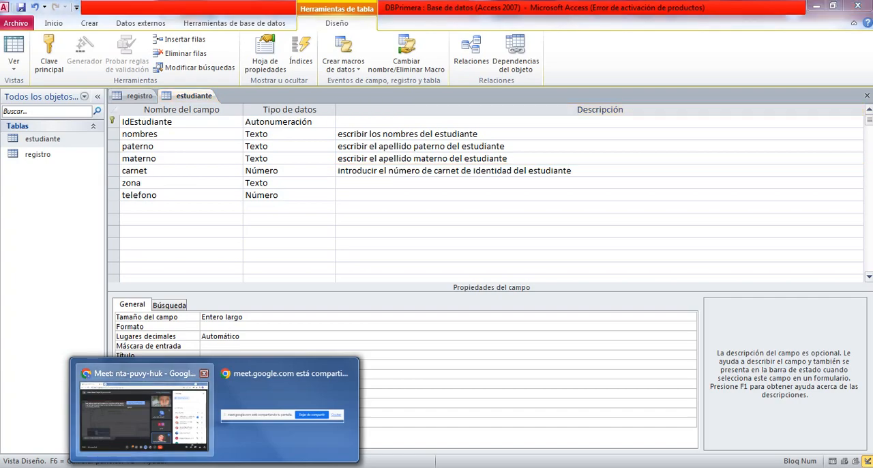
pyautogui.click(143, 409)
pyautogui.hotkey('alt', 'Tab')
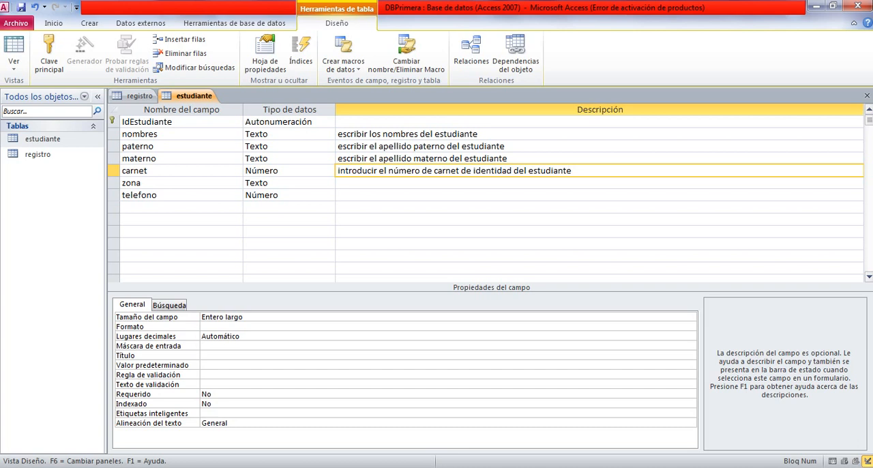
pyautogui.moveTo(214, 467)
pyautogui.click(143, 409)
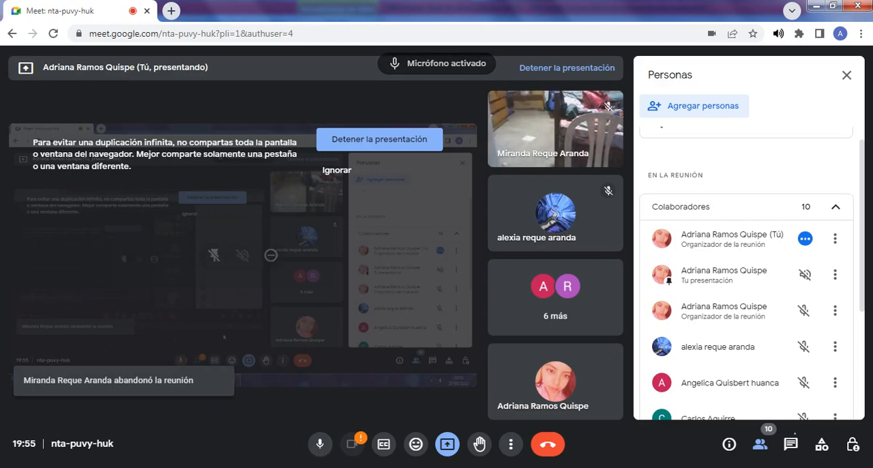
pyautogui.hotkey('alt', 'Tab')
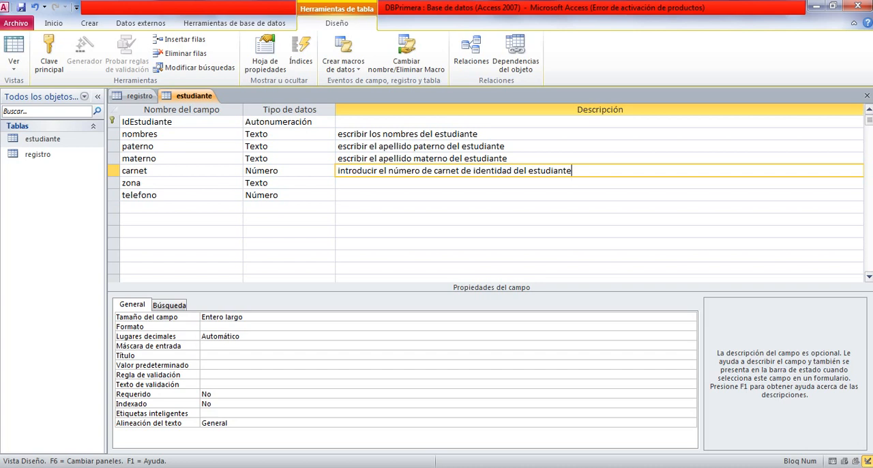
pyautogui.moveTo(214, 467)
pyautogui.moveTo(143, 409)
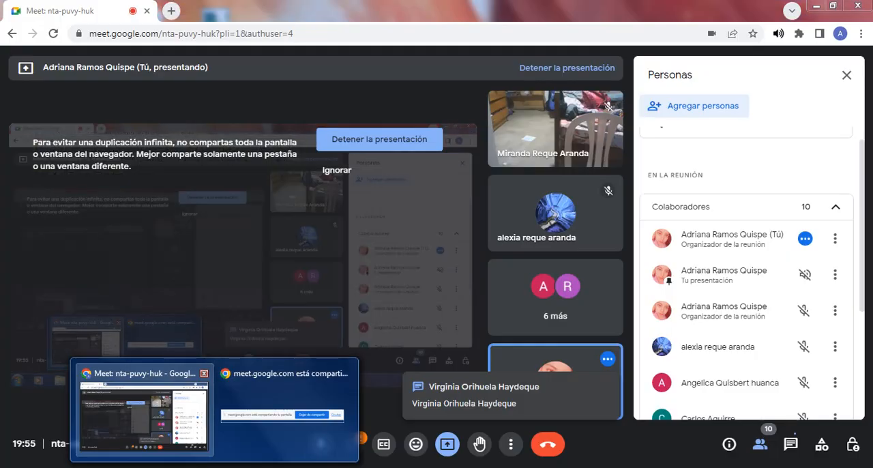
pyautogui.click(143, 409)
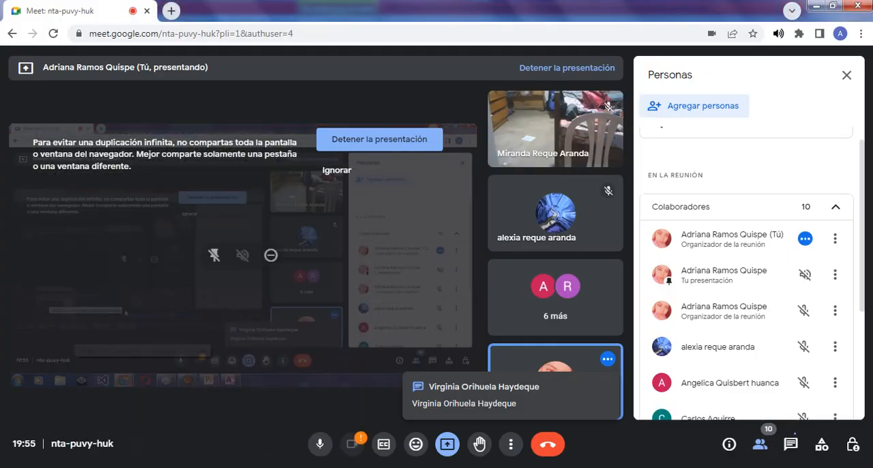
pyautogui.click(414, 467)
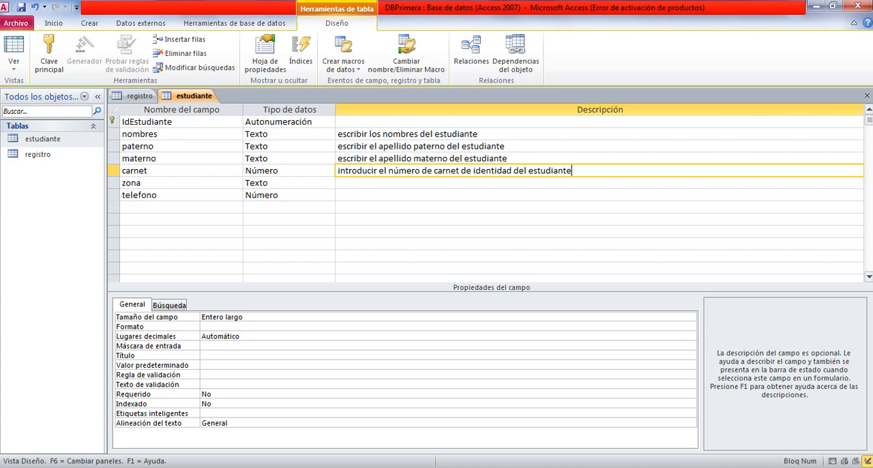
# Append "sin la extension" to the end of the carnet field's description.
pyautogui.write('sin la extension')
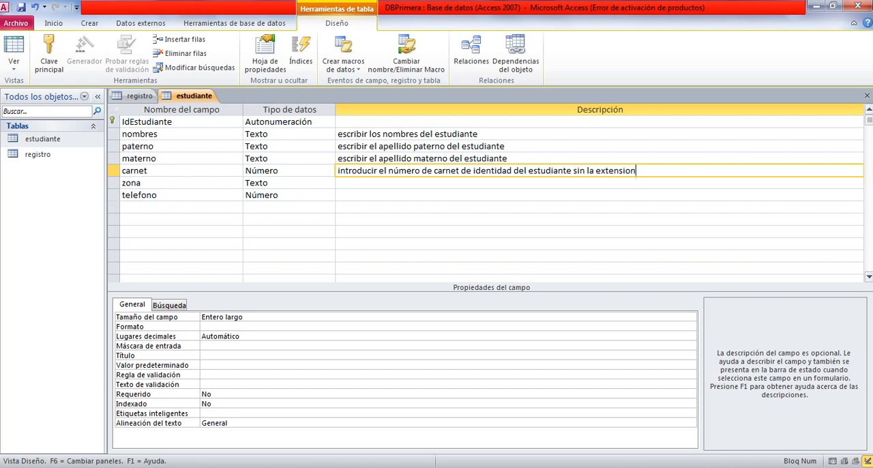
pyautogui.press('Return')
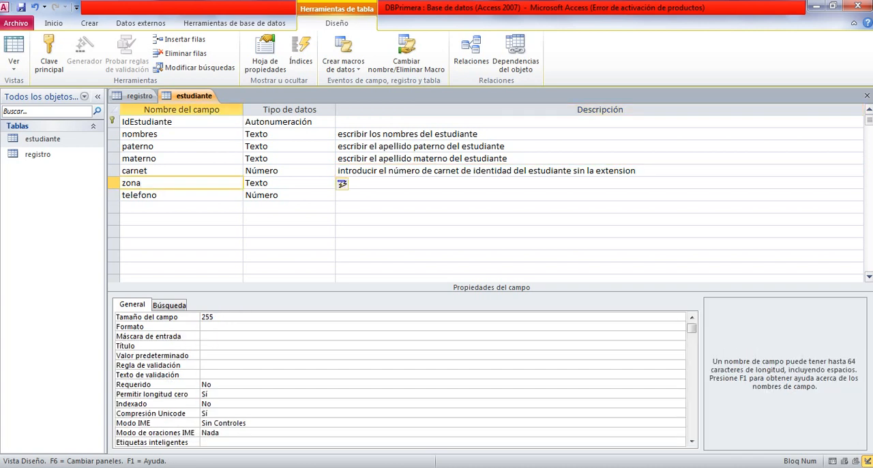
# Give the zona field the description "escribir el nombre de la zona donde vive actualmente el estudiante".
pyautogui.press('Return')
pyautogui.press('Return')
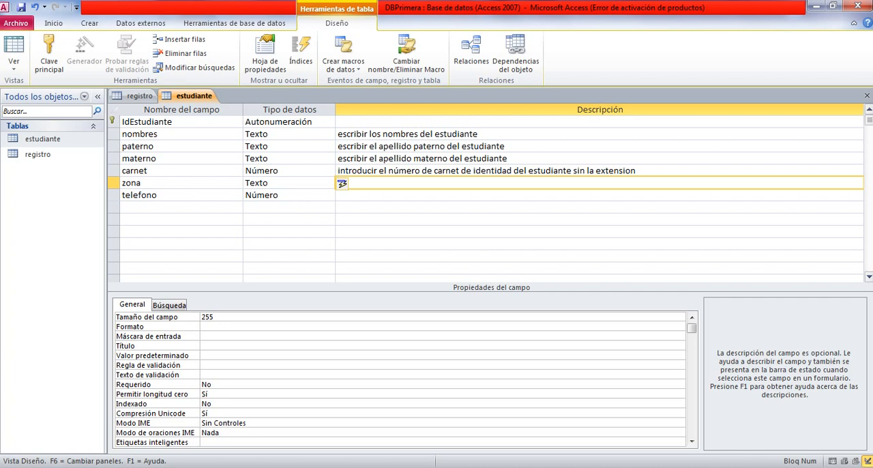
pyautogui.write('escribir')
pyautogui.write(' la')
pyautogui.press('BackSpace')
pyautogui.press('BackSpace')
pyautogui.write('el')
pyautogui.write('nombre')
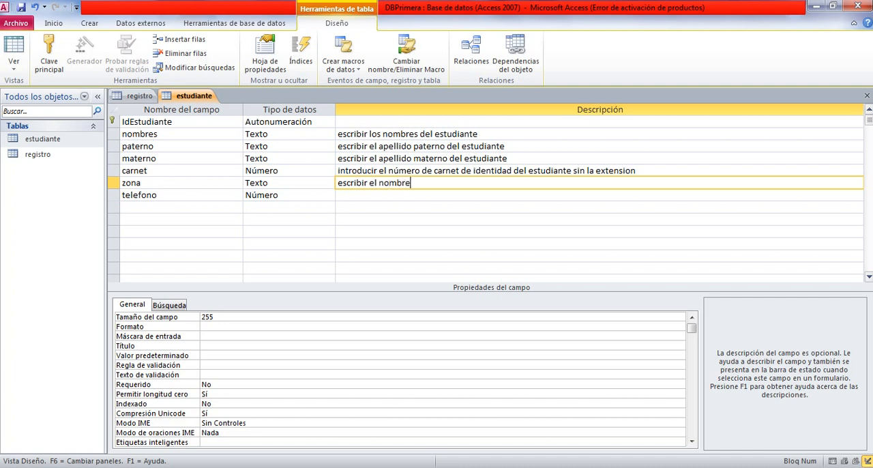
pyautogui.write(' de la zona donde viv')
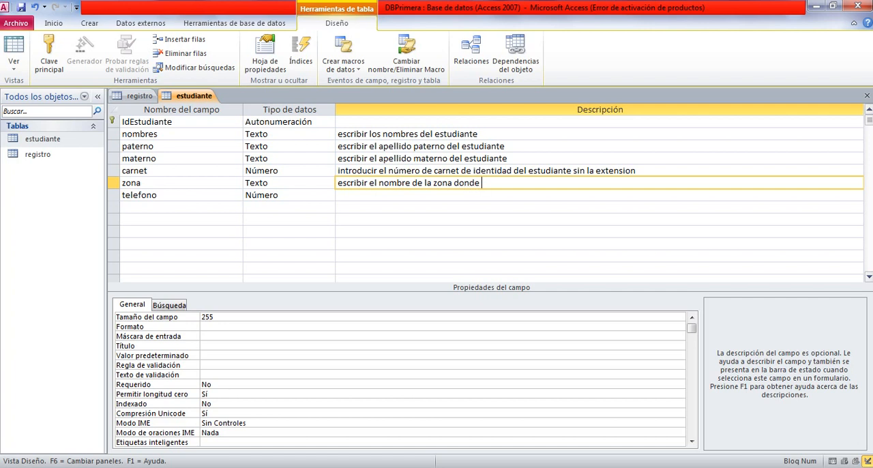
pyautogui.write('e actualmente el estd')
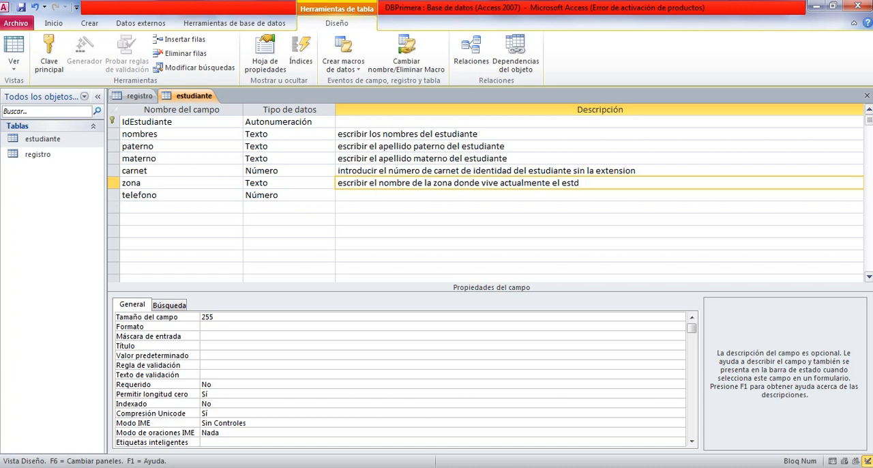
pyautogui.press('BackSpace')
pyautogui.write('udiante')
# Give the telefono field the description "introducir el número de teléfono o celular del estudiante".
pyautogui.click(341, 196)
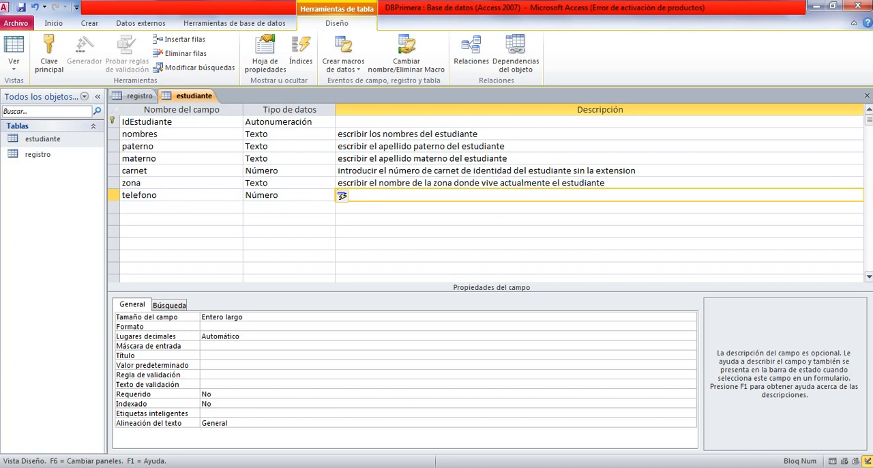
pyautogui.write('introducir el número de te')
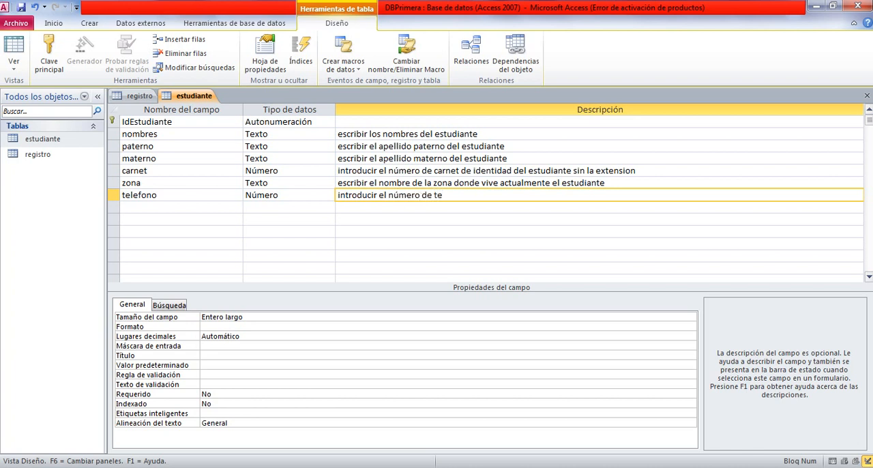
pyautogui.write('lefo')
pyautogui.press('BackSpace')
pyautogui.press('BackSpace')
pyautogui.press('BackSpace')
pyautogui.write('éfo')
pyautogui.write('no')
pyautogui.write(' p')
pyautogui.press('BackSpace')
pyautogui.write('o celular del')
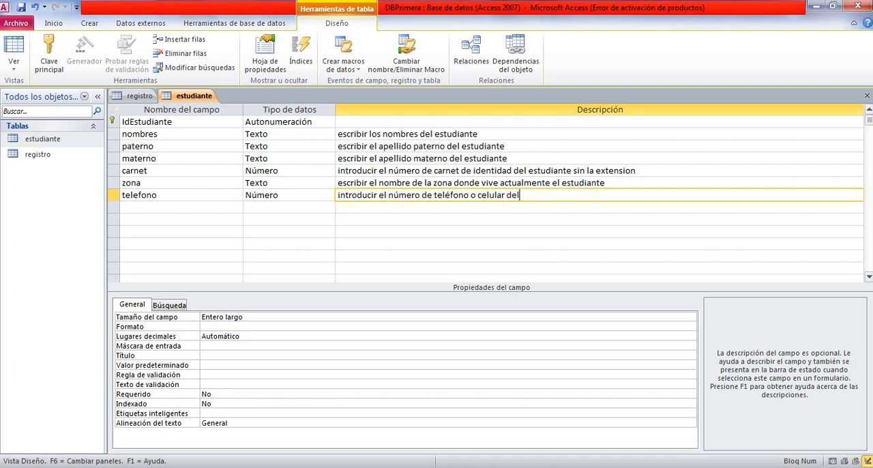
pyautogui.write(' estudiante')
pyautogui.hotkey('shift', 'Left')
pyautogui.hotkey('shift', 'Left')
pyautogui.hotkey('shift', 'Left')
pyautogui.hotkey('shift', 'Left')
pyautogui.hotkey('shift', 'Left')
pyautogui.hotkey('shift', 'Left')
pyautogui.hotkey('shift', 'Left')
pyautogui.hotkey('shift', 'Left')
pyautogui.hotkey('shift', 'Left')
pyautogui.hotkey('shift', 'Left')
pyautogui.hotkey('shift', 'Left')
pyautogui.hotkey('shift', 'Left')
pyautogui.hotkey('shift', 'Left')
pyautogui.hotkey('shift', 'Left')
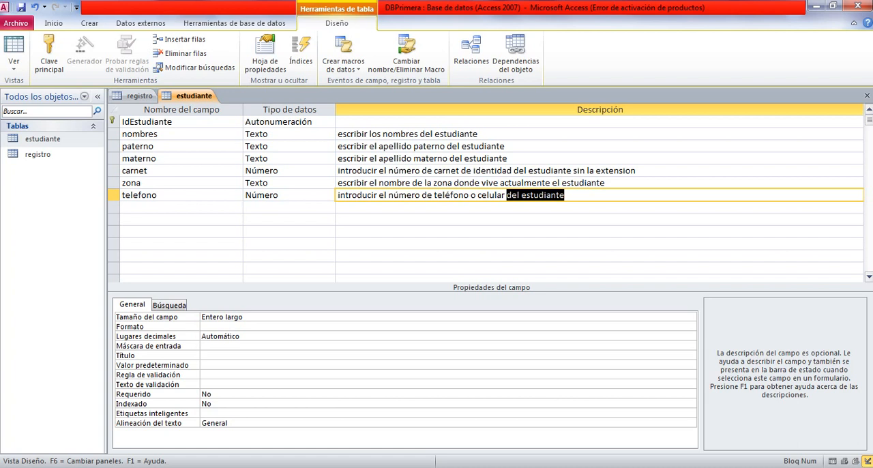
pyautogui.press('Right')
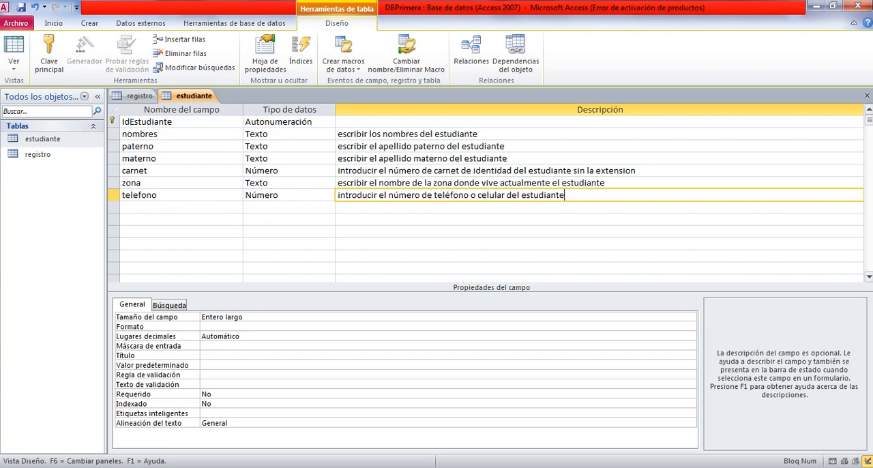
pyautogui.hotkey('shift', 'Left')
pyautogui.hotkey('shift', 'Left')
pyautogui.hotkey('shift', 'Left')
pyautogui.hotkey('shift', 'Left')
pyautogui.hotkey('shift', 'Left')
pyautogui.hotkey('shift', 'Left')
pyautogui.hotkey('shift', 'Left')
pyautogui.hotkey('shift', 'Left')
pyautogui.hotkey('shift', 'Left')
pyautogui.hotkey('shift', 'Left')
pyautogui.hotkey('shift', 'Left')
pyautogui.hotkey('shift', 'Left')
pyautogui.hotkey('shift', 'Left')
pyautogui.hotkey('shift', 'Left')
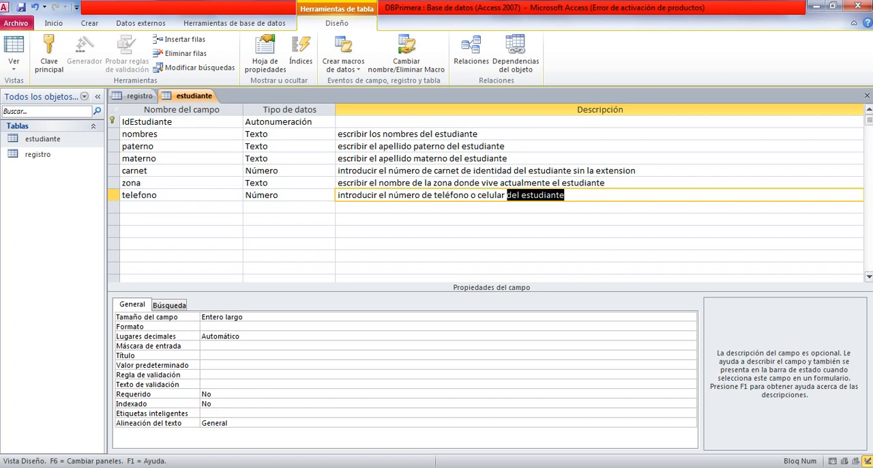
pyautogui.press('Right')
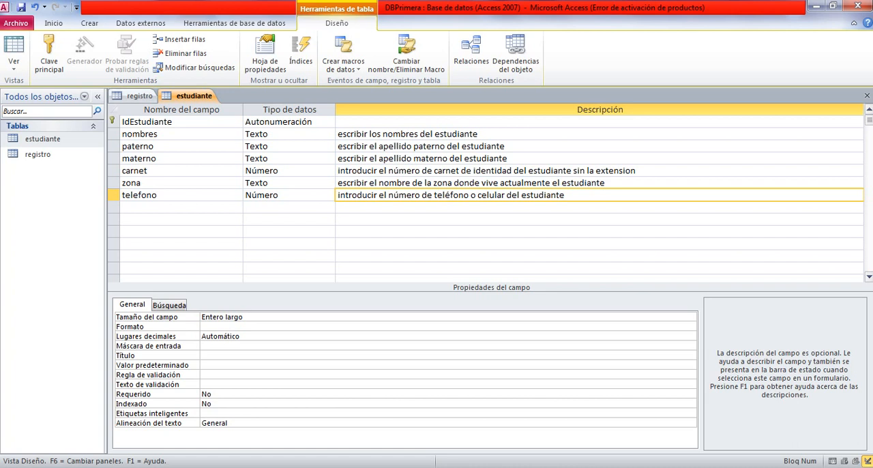
# In the registro table, give the matricula field the description "introducir el número de matrícula del estudiante".
pyautogui.click(135, 95)
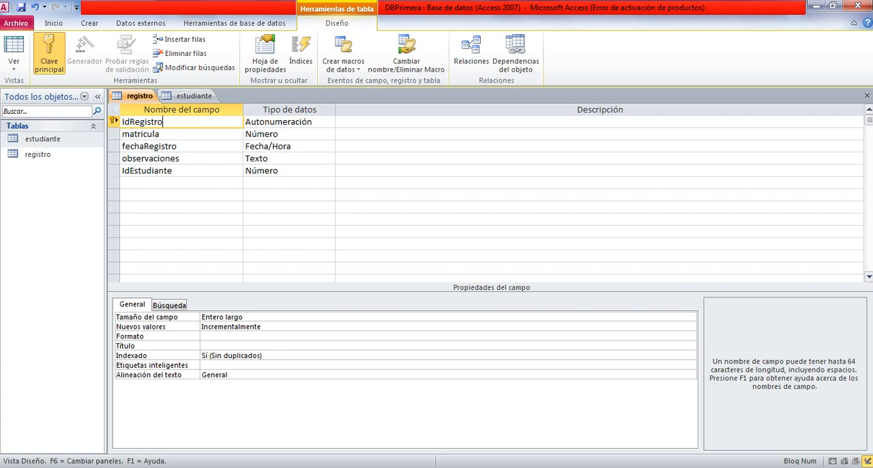
pyautogui.click(437, 135)
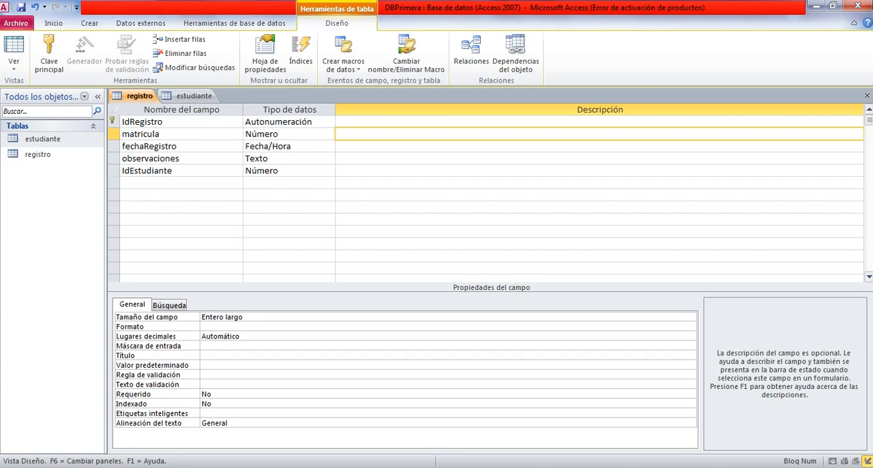
pyautogui.write('introducir el número de matr')
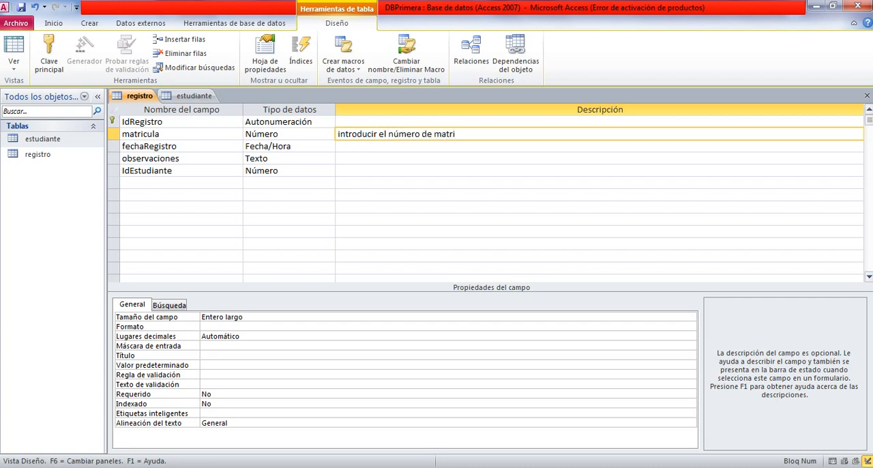
pyautogui.write('ícula del estudiante')
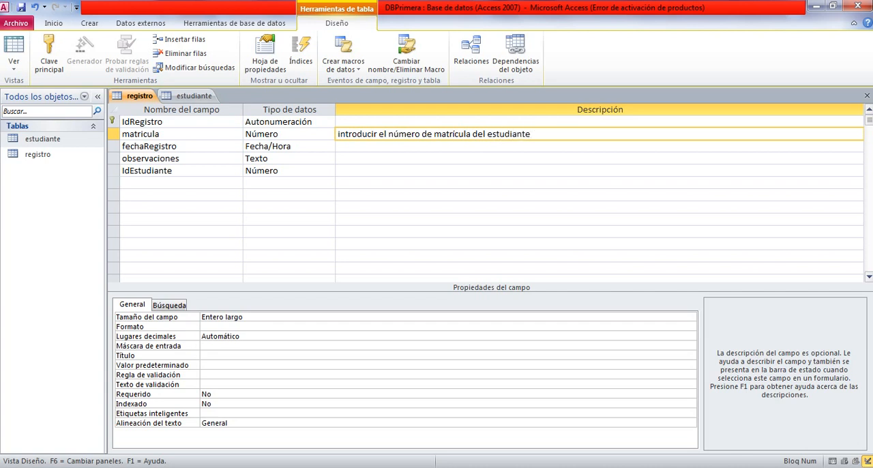
# Give the fechaRegistro field the description "seleccionar la fecha de registro del estudiante".
pyautogui.press('Down')
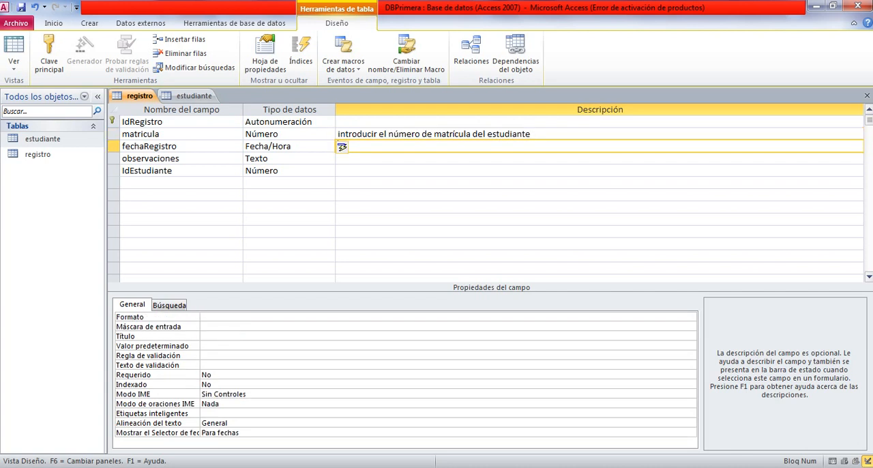
pyautogui.write('seleccionar la fec')
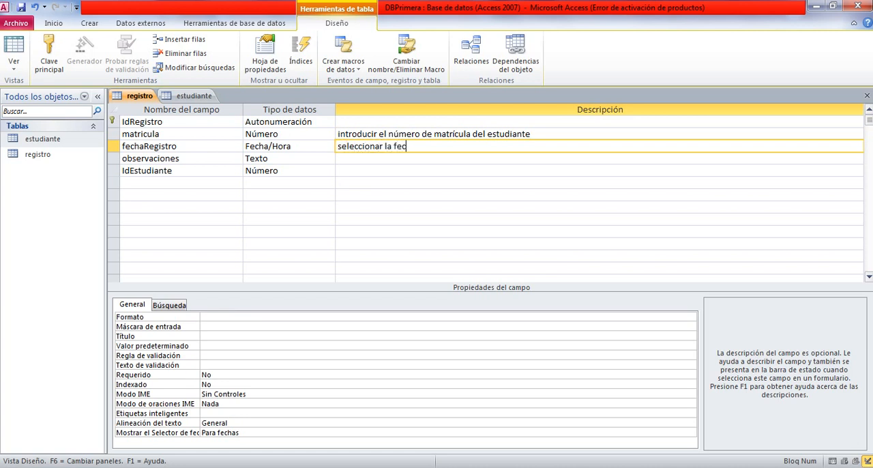
pyautogui.write('ha de registro de l estudiante')
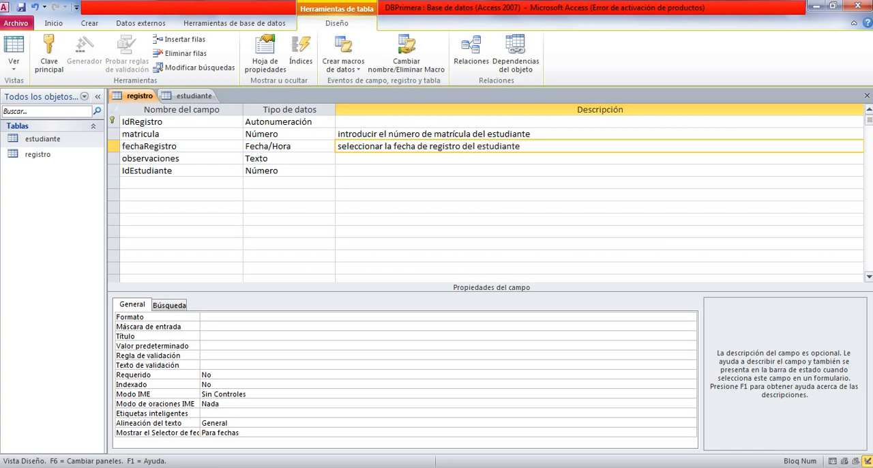
# Give the observaciones field the description "escribir falta fotocopia de carnet de identidad, falta certificado de nacimiento, falta foto y ninguna".
pyautogui.click(342, 158)
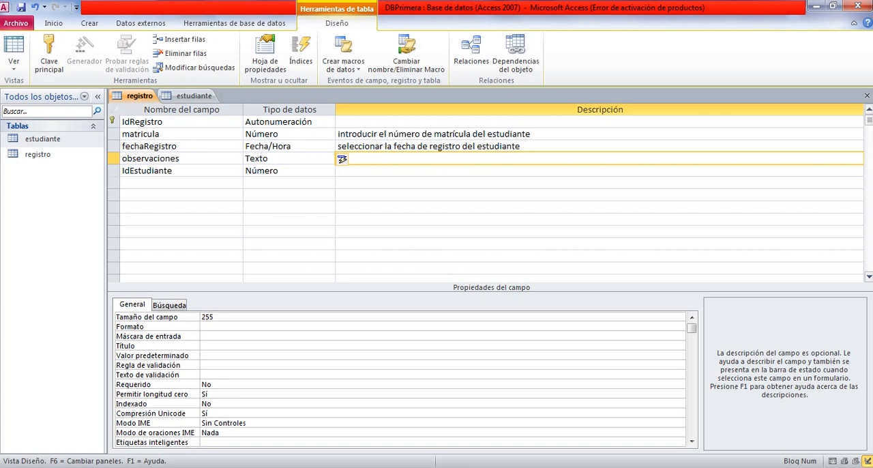
pyautogui.write('escribir falta fotos')
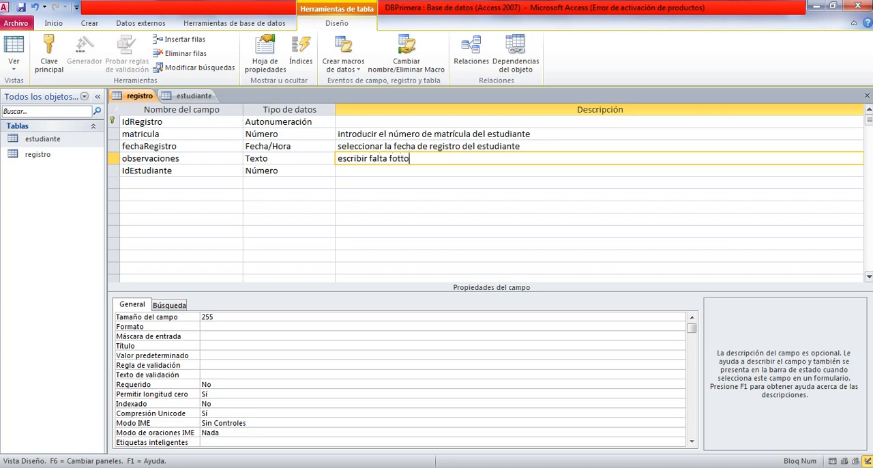
pyautogui.press('BackSpace')
pyautogui.press('BackSpace')
pyautogui.write('ocopia de carnet d')
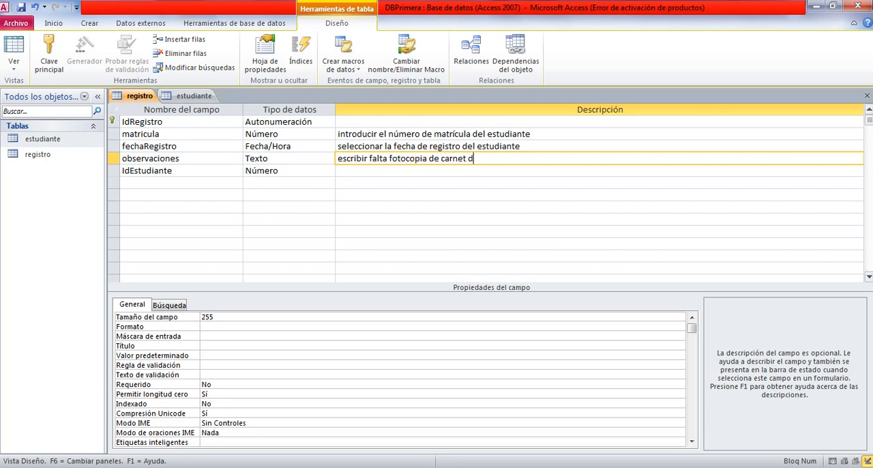
pyautogui.write('e identidad, falta cer')
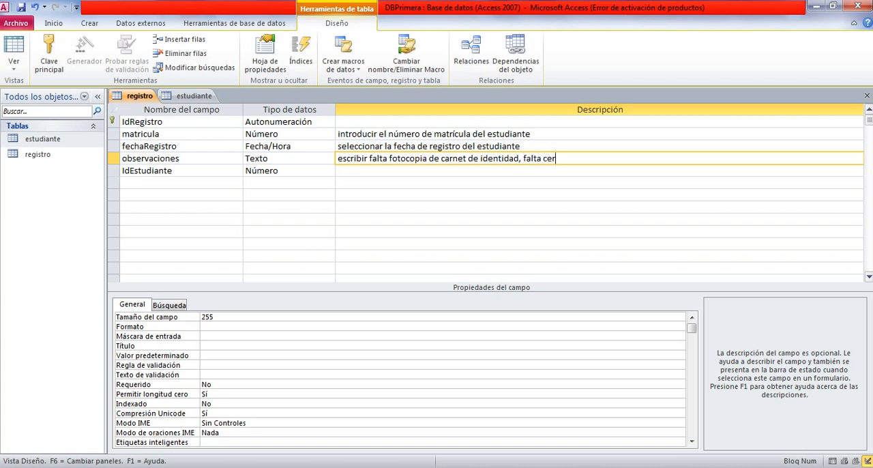
pyautogui.write('tificado de nacimiento')
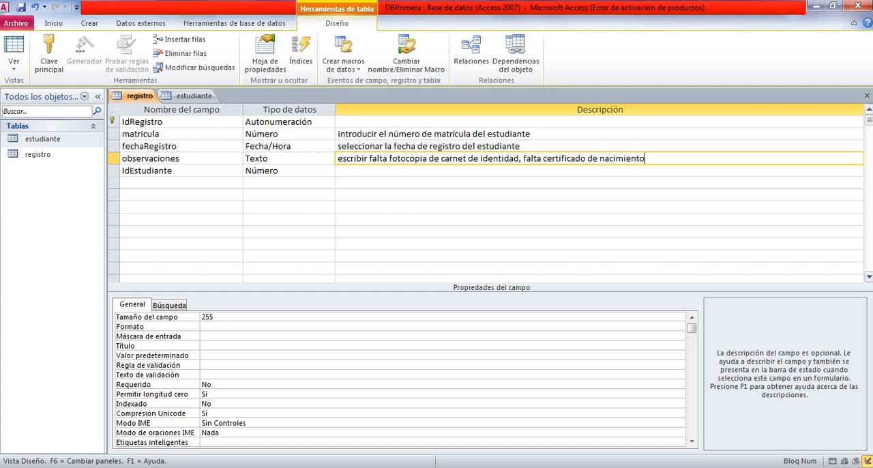
pyautogui.write(', fa')
pyautogui.write('lta foto, ninguina')
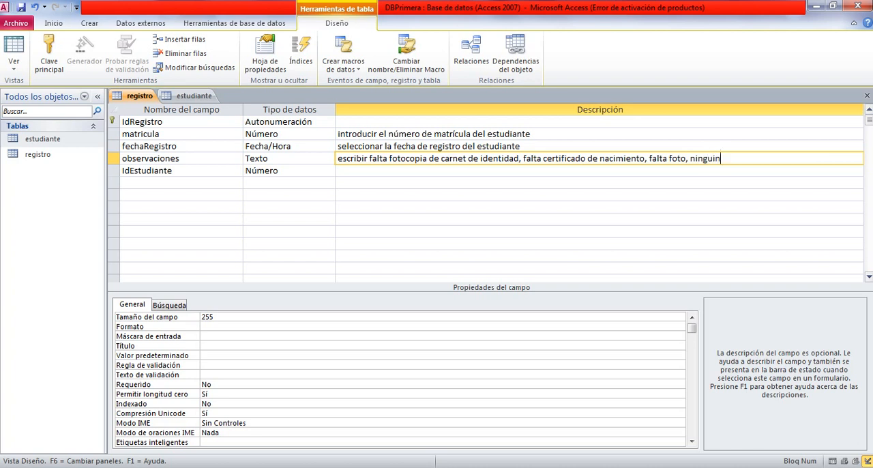
pyautogui.press('BackSpace')
pyautogui.press('BackSpace')
pyautogui.press('BackSpace')
pyautogui.press('BackSpace')
pyautogui.press('BackSpace')
pyautogui.press('BackSpace')
pyautogui.press('BackSpace')
pyautogui.press('BackSpace')
pyautogui.press('BackSpace')
pyautogui.press('BackSpace')
pyautogui.write('y ninguna')
pyautogui.press('Down')
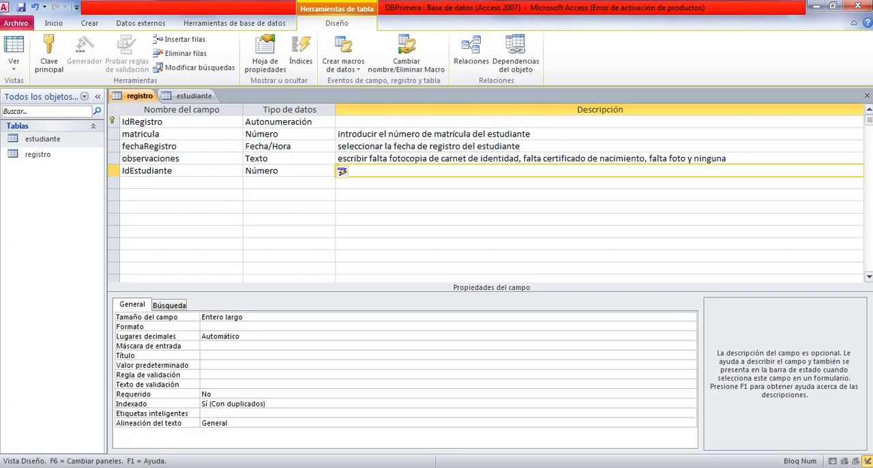
pyautogui.click(520, 146)
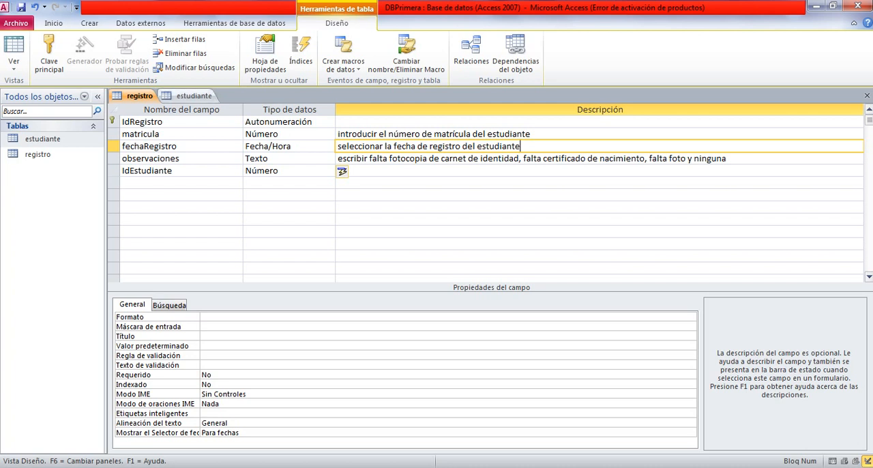
# Examine the estudiante table's IdEstudiante properties, from Tamaño del campo and its options through Nuevos valores, Formato, Título, Indexado and Etiquetas inteligentes to Alineación del texto.
pyautogui.click(194, 95)
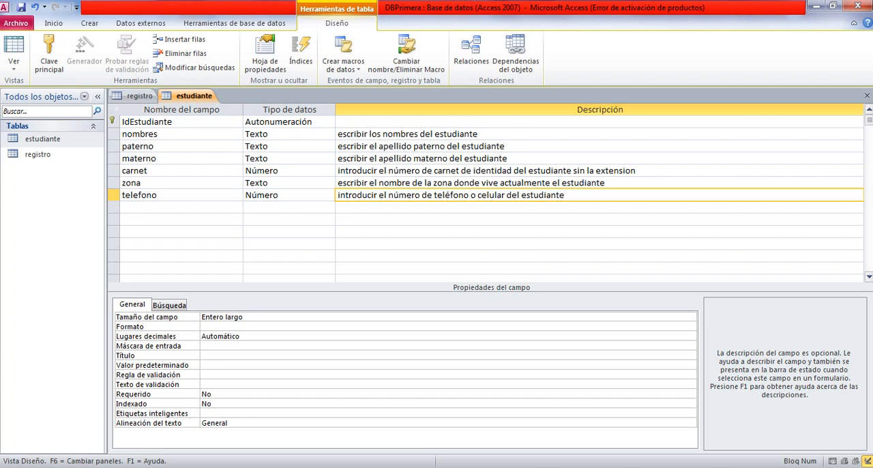
pyautogui.click(176, 122)
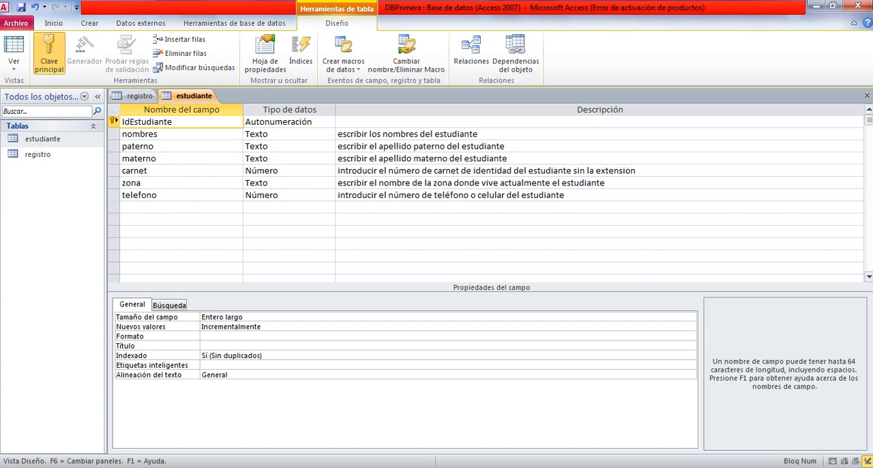
pyautogui.press('F6')
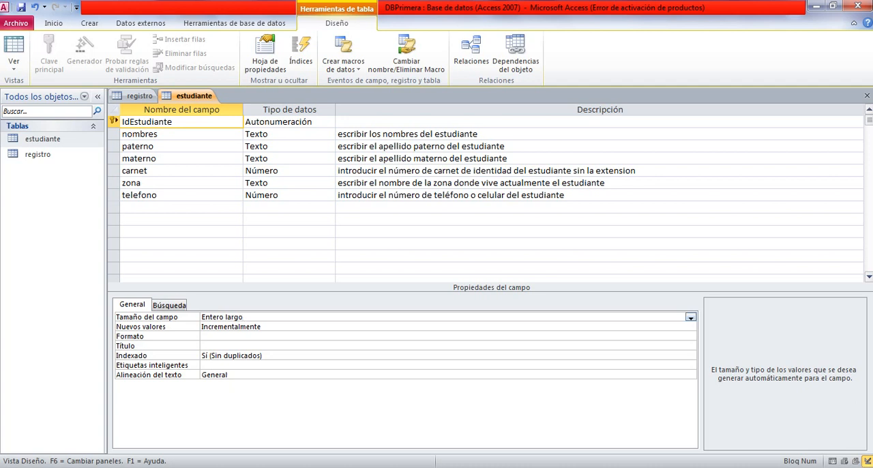
pyautogui.click(691, 317)
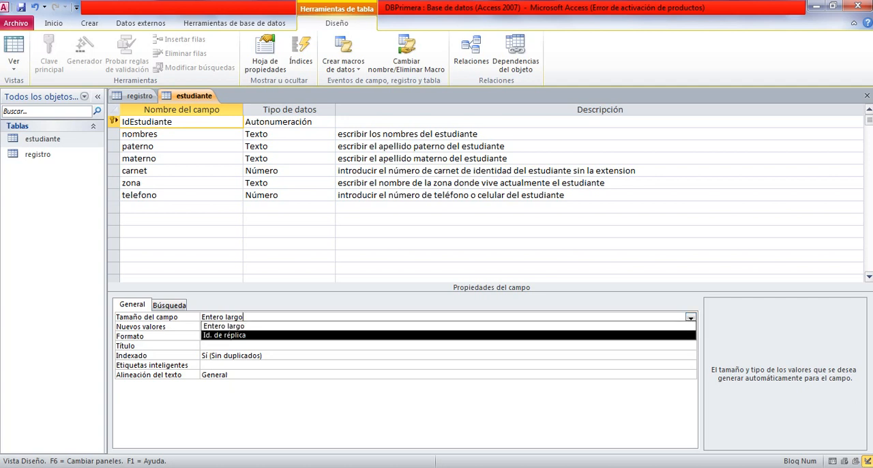
pyautogui.click(263, 355)
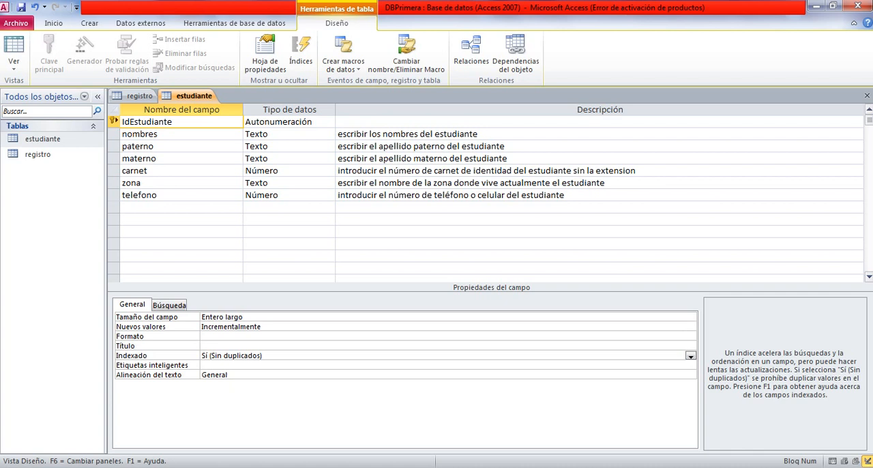
pyautogui.click(252, 326)
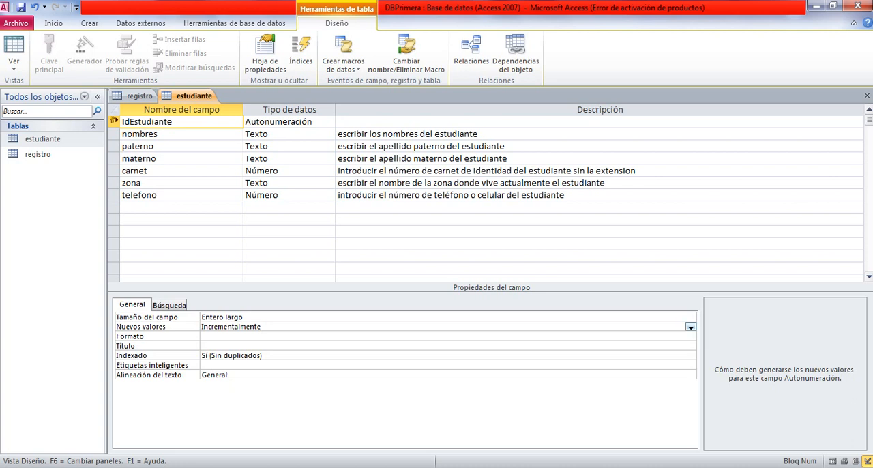
pyautogui.click(690, 328)
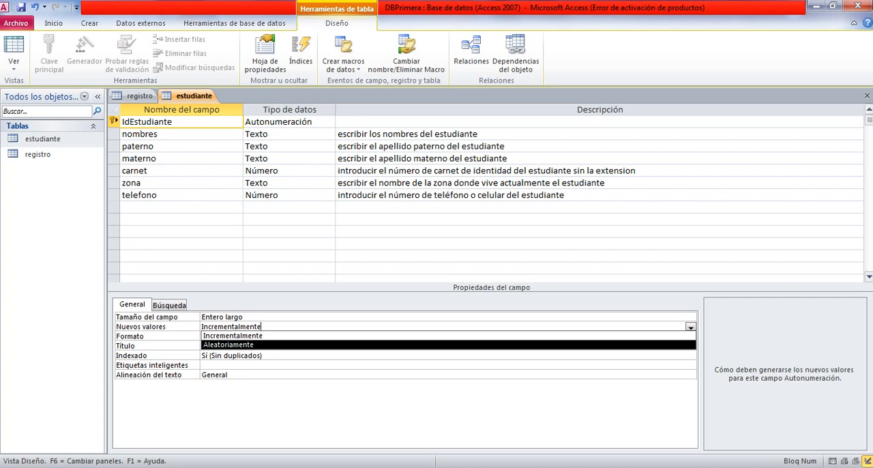
pyautogui.click(263, 355)
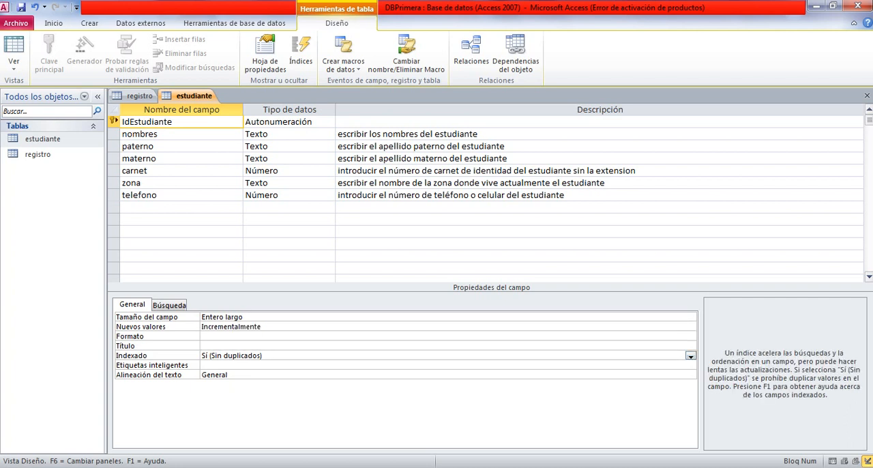
pyautogui.click(239, 337)
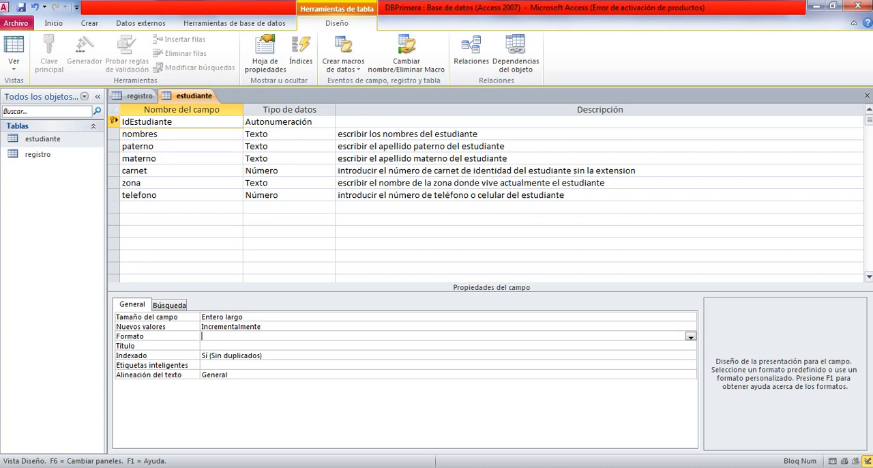
pyautogui.click(219, 345)
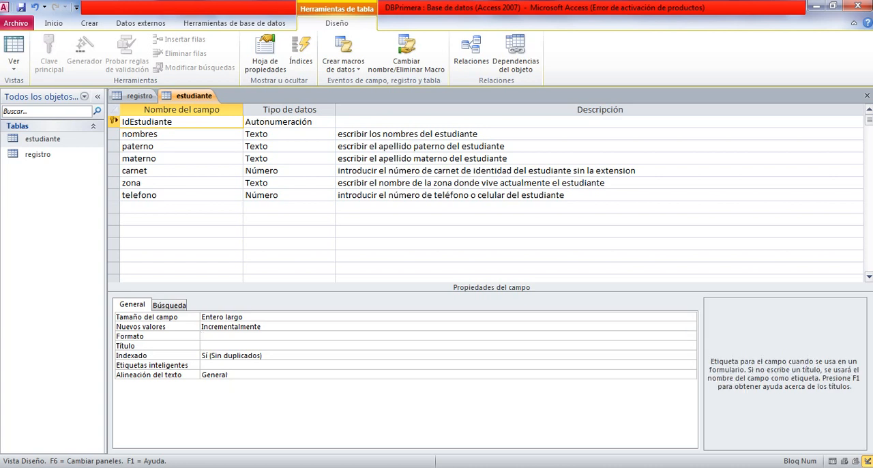
pyautogui.click(264, 355)
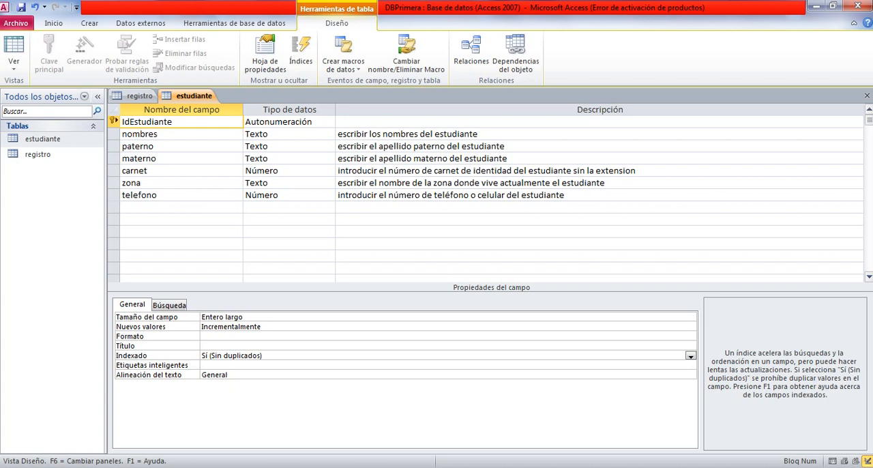
pyautogui.click(231, 365)
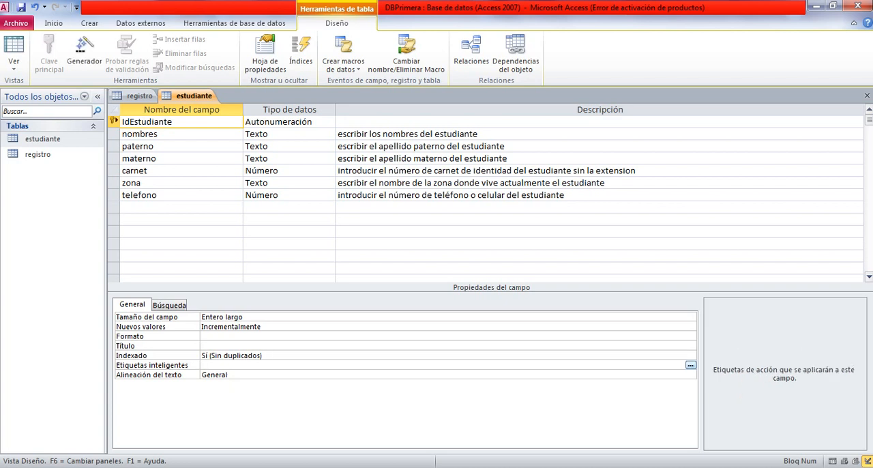
pyautogui.click(232, 375)
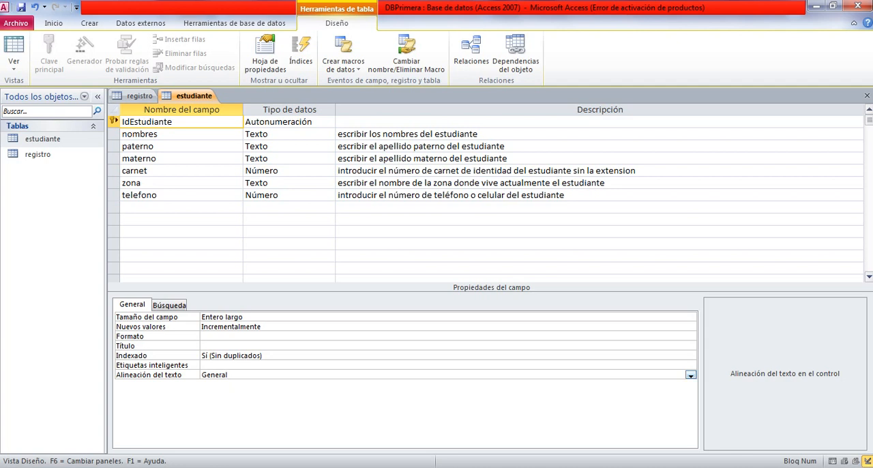
# Examine the Nuevos valores property of the estudiante table's IdEstudiante field and its available options.
pyautogui.click(262, 327)
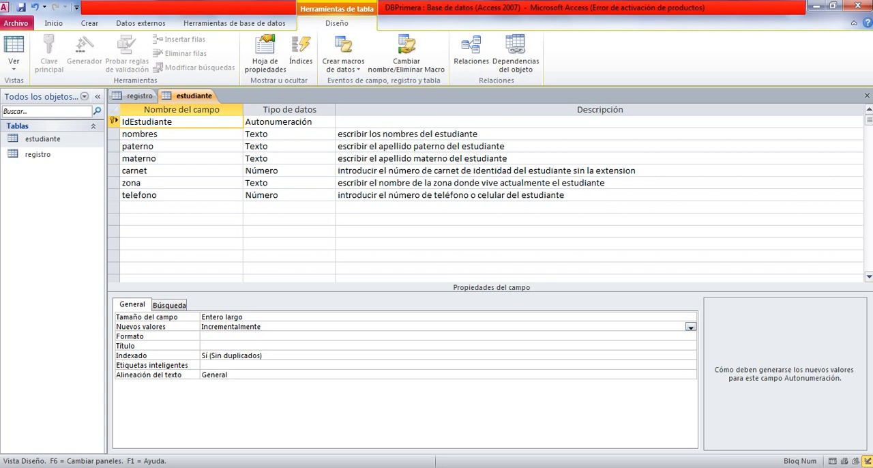
pyautogui.click(691, 326)
pyautogui.press('Escape')
# Set the Tamaño del campo of the estudiante table's nombres field to 30.
pyautogui.click(159, 135)
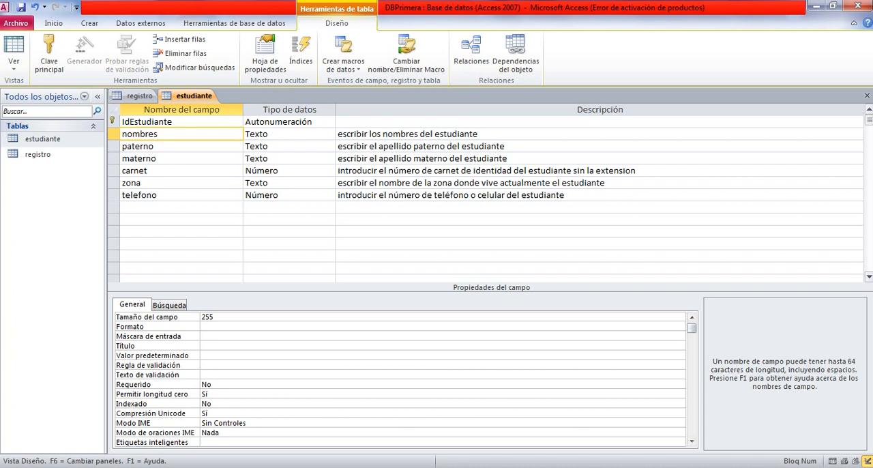
pyautogui.click(216, 317)
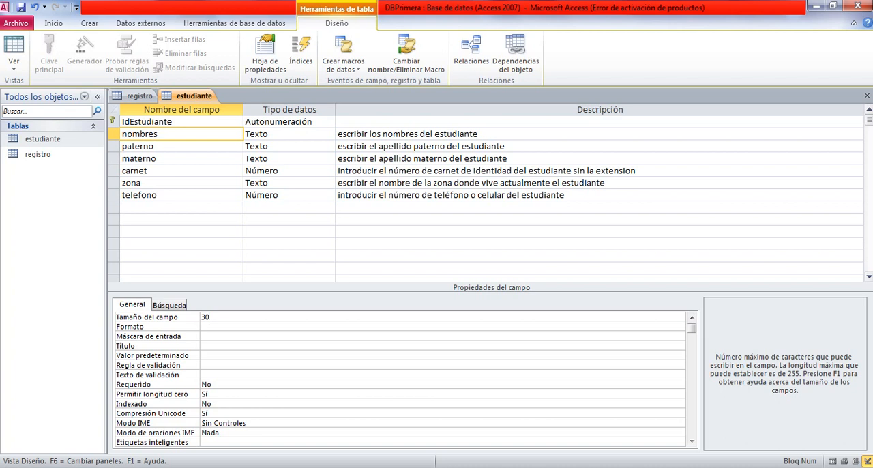
pyautogui.press('BackSpace')
pyautogui.press('BackSpace')
pyautogui.write('30')
# Examine the nombres field's other properties, from Formato, Máscara de entrada and Título through validation, Requerido and Indexado to Alineación del texto.
pyautogui.click(202, 327)
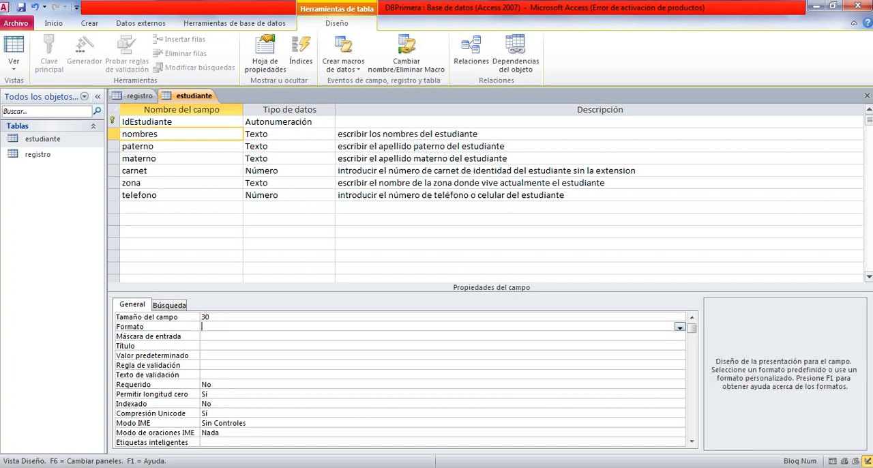
pyautogui.click(202, 337)
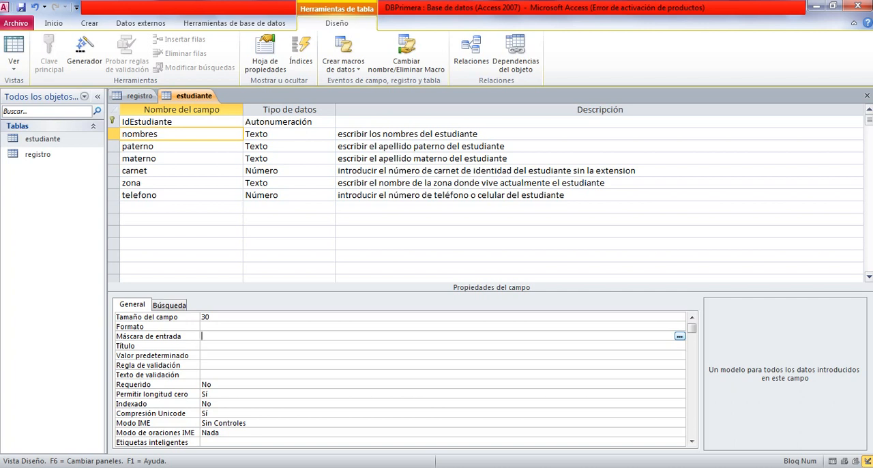
pyautogui.click(202, 346)
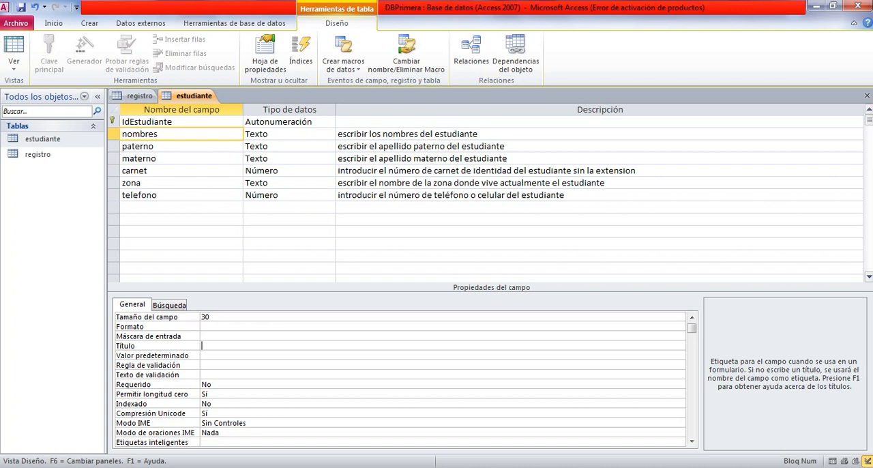
pyautogui.click(203, 355)
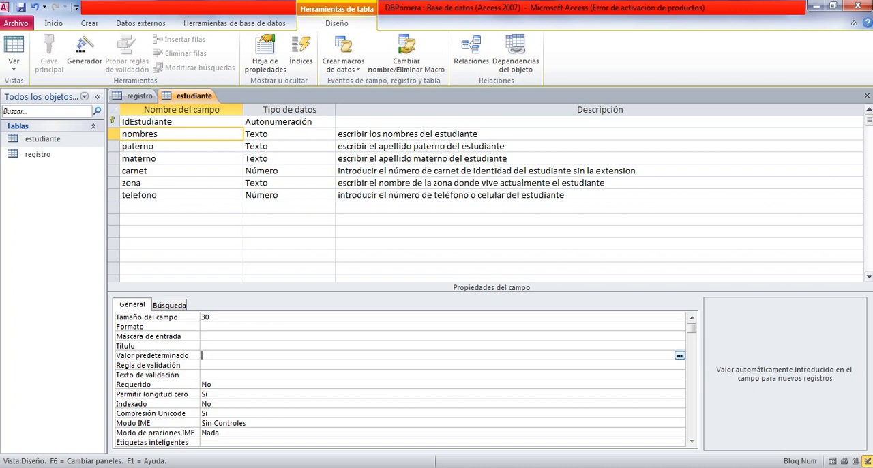
pyautogui.click(203, 364)
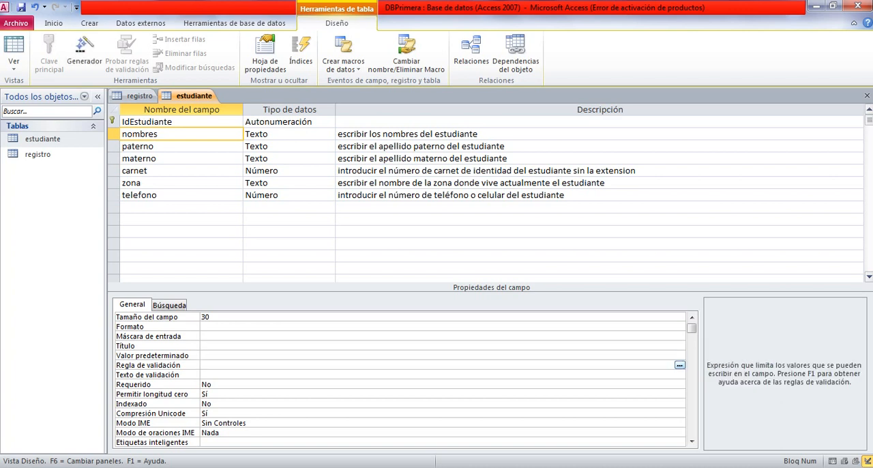
pyautogui.click(202, 374)
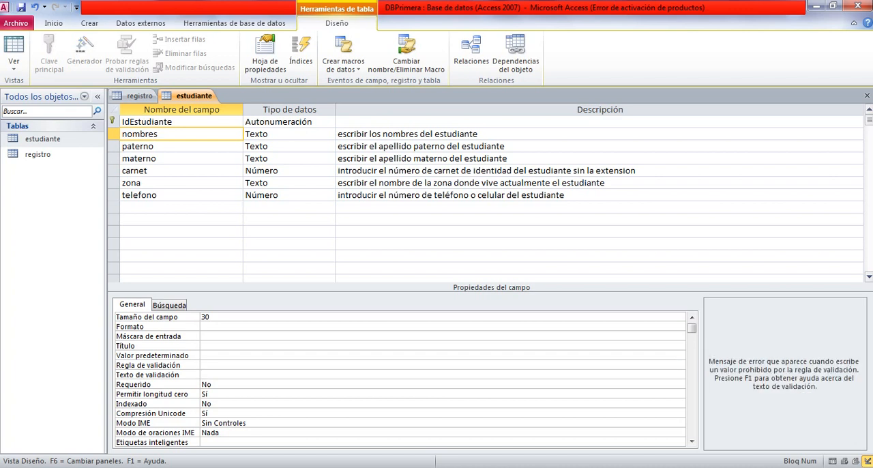
pyautogui.click(212, 384)
pyautogui.click(208, 394)
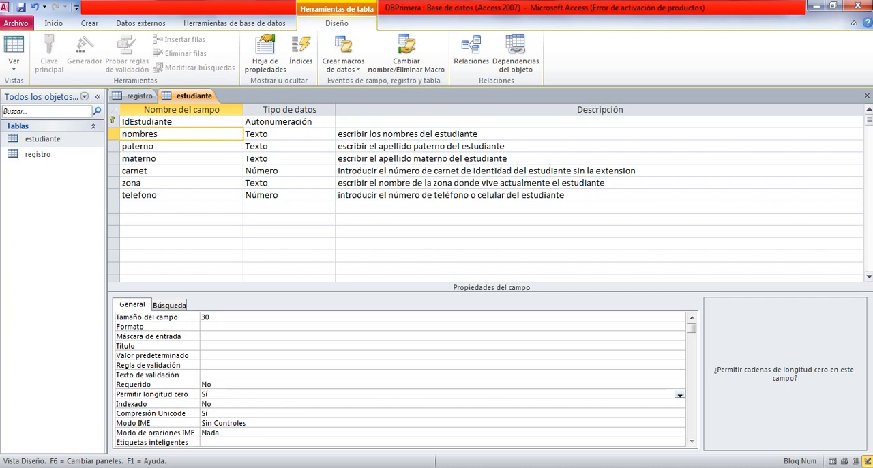
pyautogui.click(212, 403)
pyautogui.scroll(-1, 400, 379)
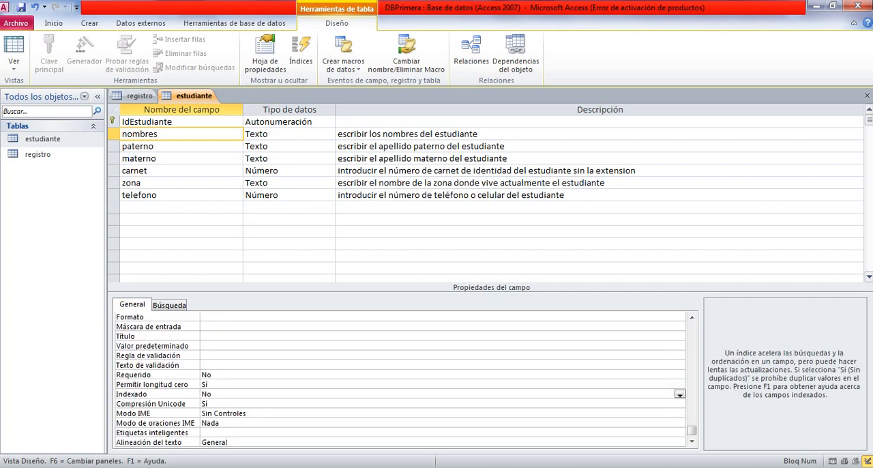
pyautogui.scroll(1, 400, 379)
pyautogui.scroll(-1, 400, 379)
pyautogui.moveTo(691, 430); pyautogui.dragTo(692, 328)
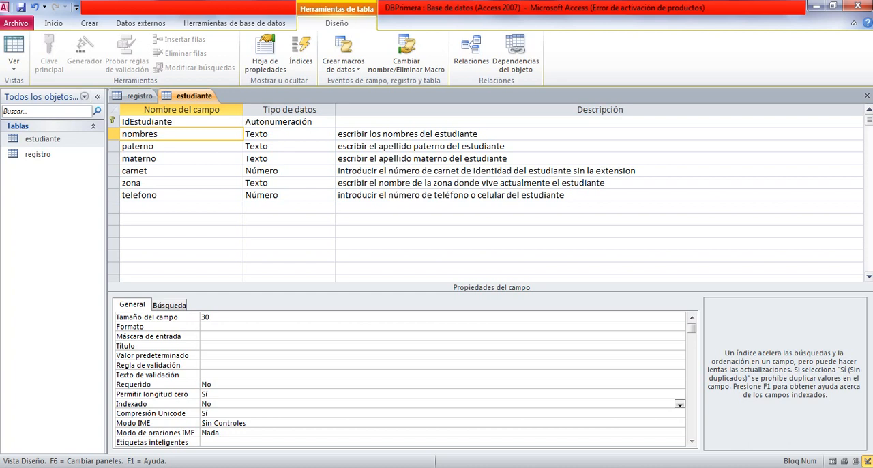
# Review the properties of the estudiante table's paterno, materno, carnet, zona and telefono fields.
pyautogui.click(164, 146)
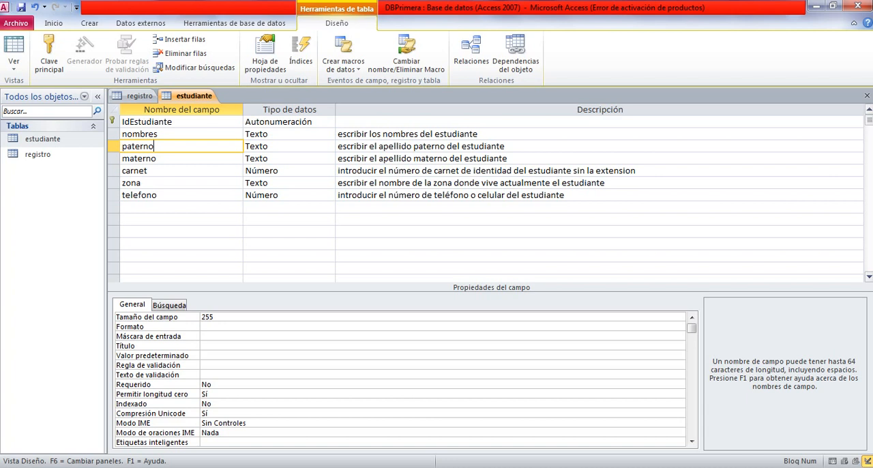
pyautogui.moveTo(691, 328)
pyautogui.mouseDown()
pyautogui.moveTo(691, 435)
pyautogui.moveTo(692, 327)
pyautogui.mouseUp()
pyautogui.click(156, 158)
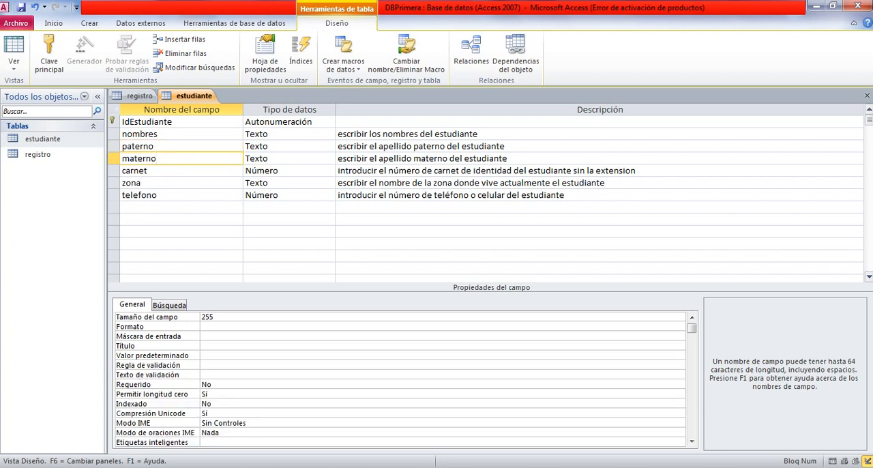
pyautogui.click(147, 174)
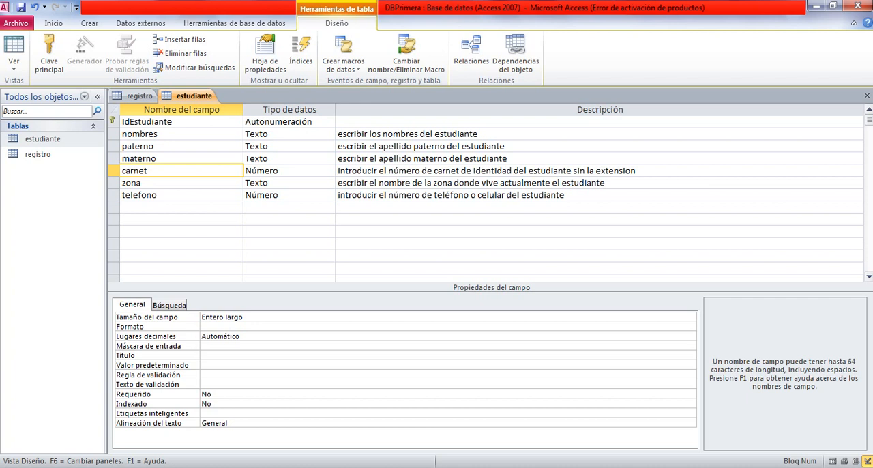
pyautogui.click(142, 183)
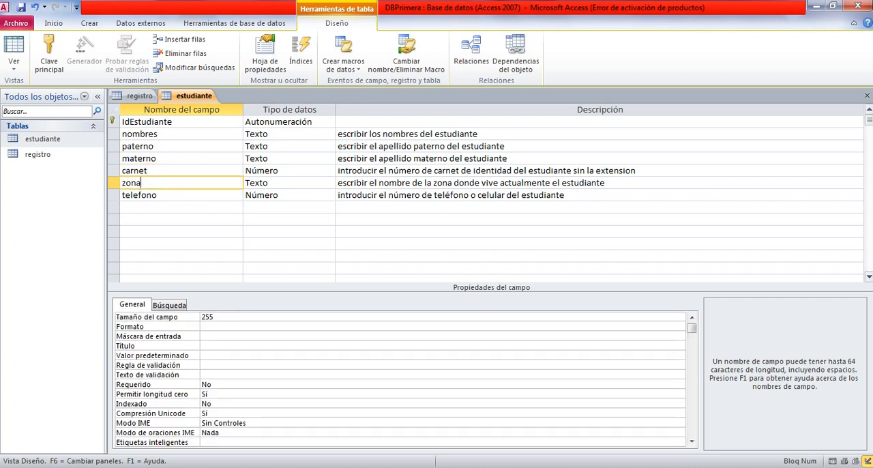
pyautogui.click(158, 195)
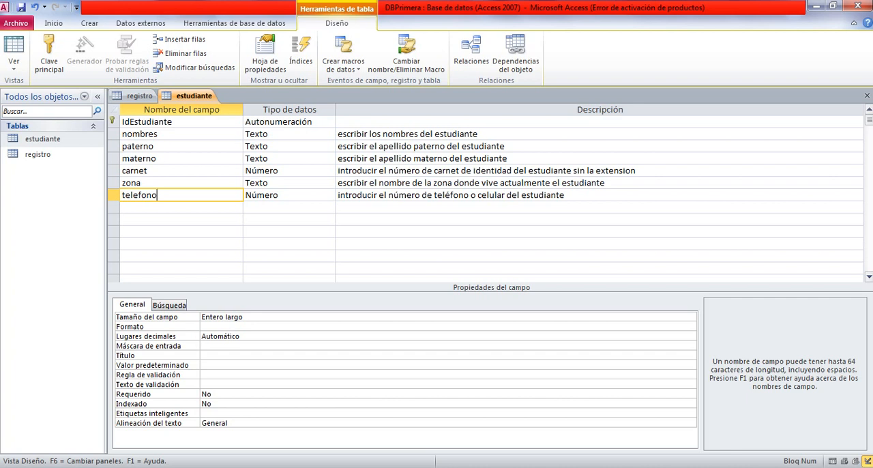
# Review the properties of the registro table's IdRegistro, matricula, fechaRegistro, observaciones and IdEstudiante fields.
pyautogui.click(138, 96)
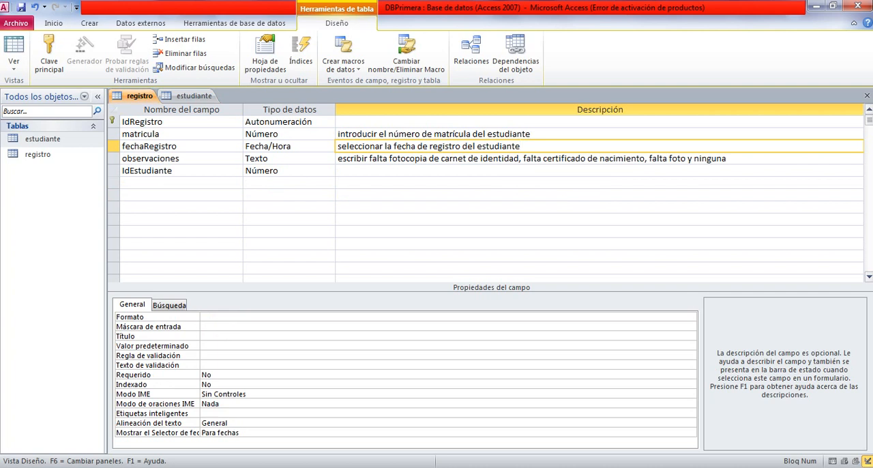
pyautogui.click(193, 96)
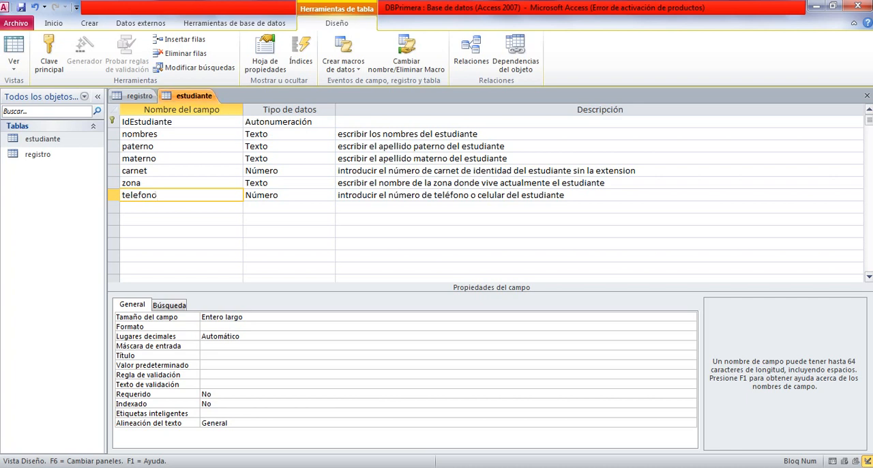
pyautogui.click(138, 96)
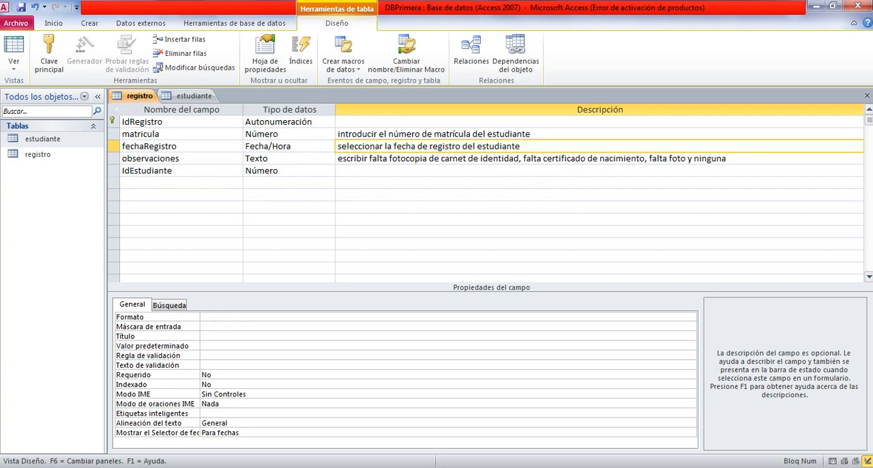
pyautogui.click(166, 122)
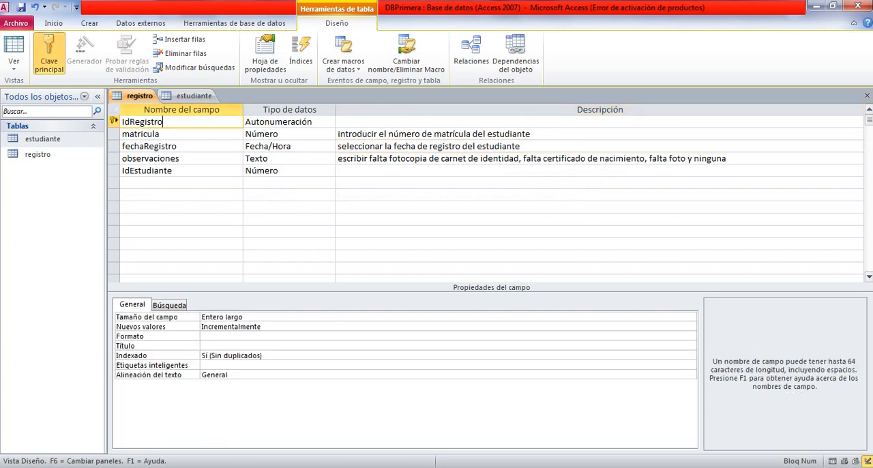
pyautogui.click(162, 134)
pyautogui.click(179, 147)
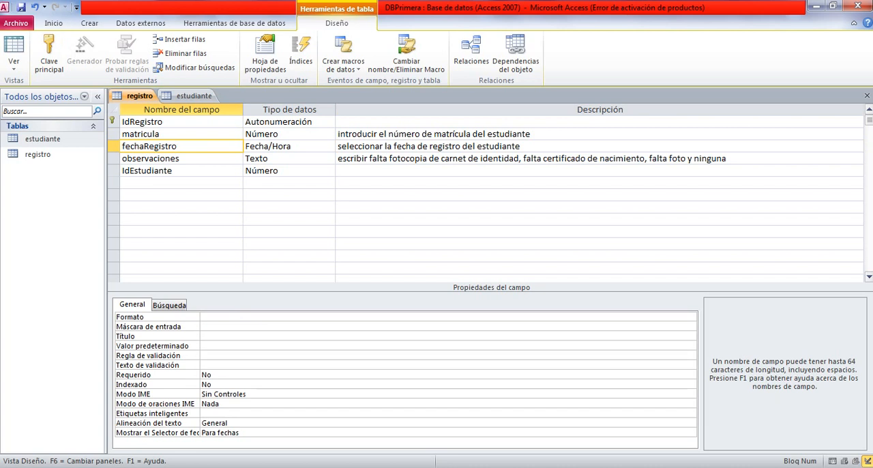
pyautogui.click(180, 159)
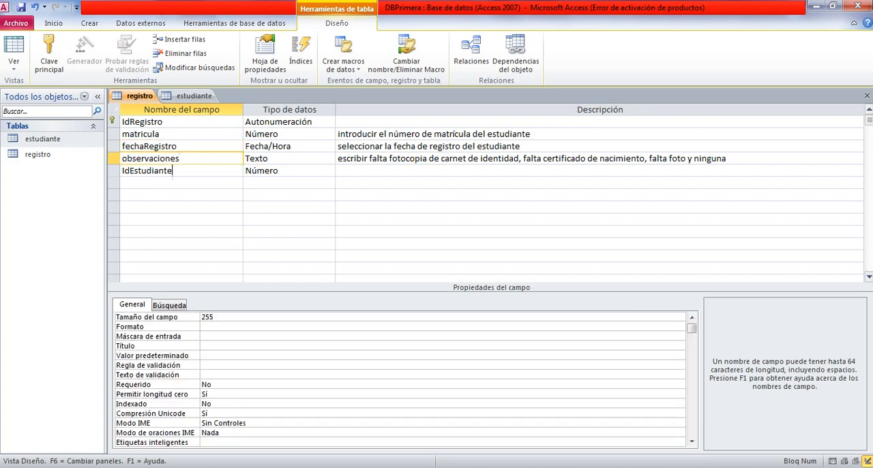
pyautogui.click(173, 171)
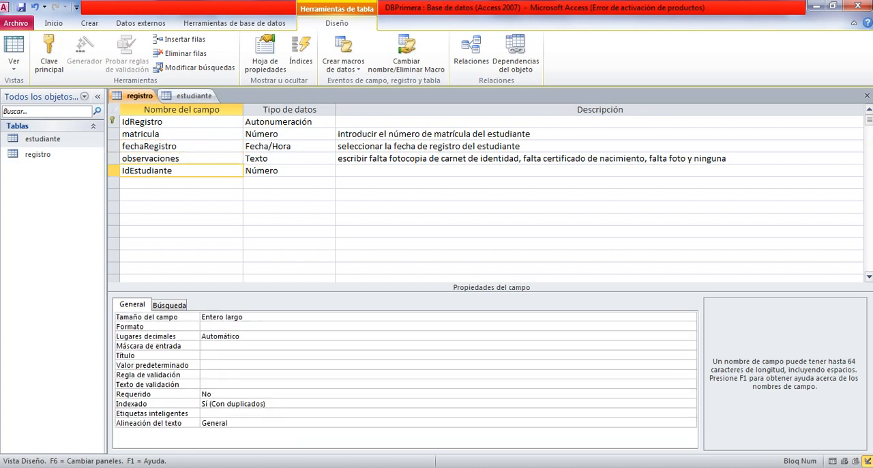
pyautogui.click(194, 95)
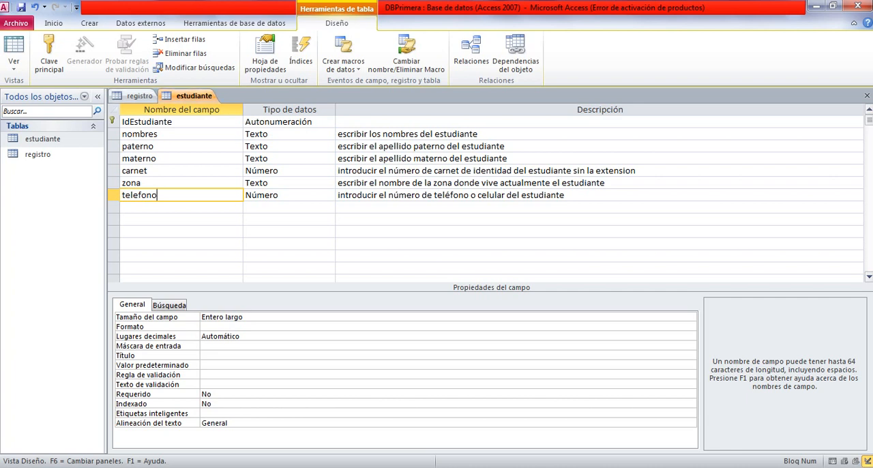
pyautogui.click(138, 96)
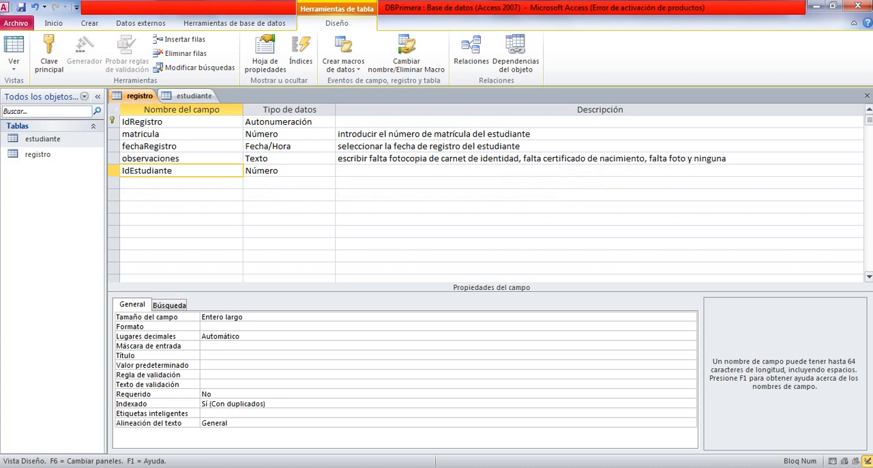
pyautogui.click(192, 96)
pyautogui.click(139, 96)
pyautogui.click(192, 96)
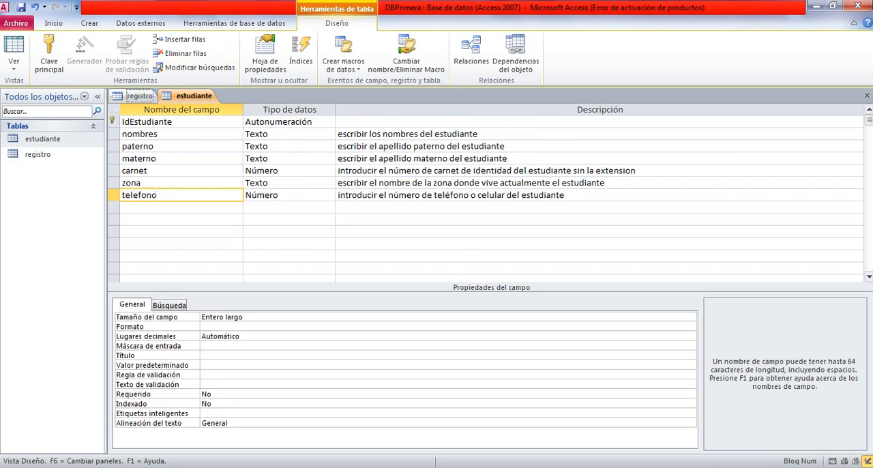
pyautogui.click(138, 96)
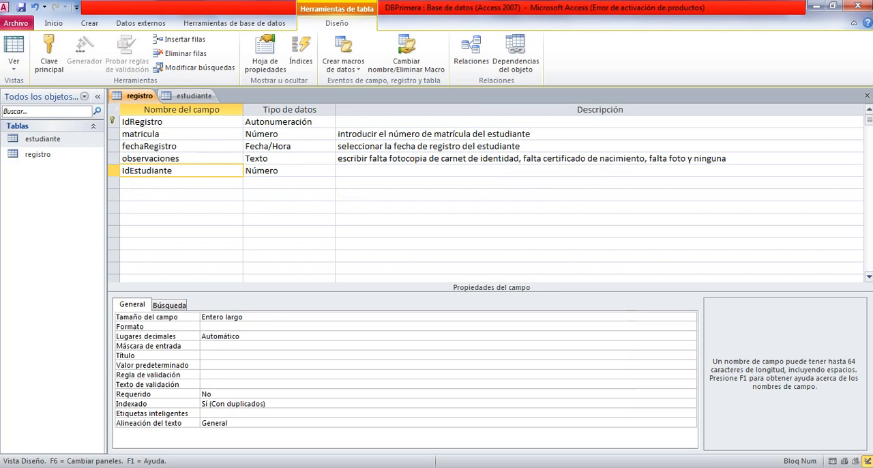
# Save the estudiante table's design and close the table.
pyautogui.click(180, 96)
pyautogui.rightClick(181, 96)
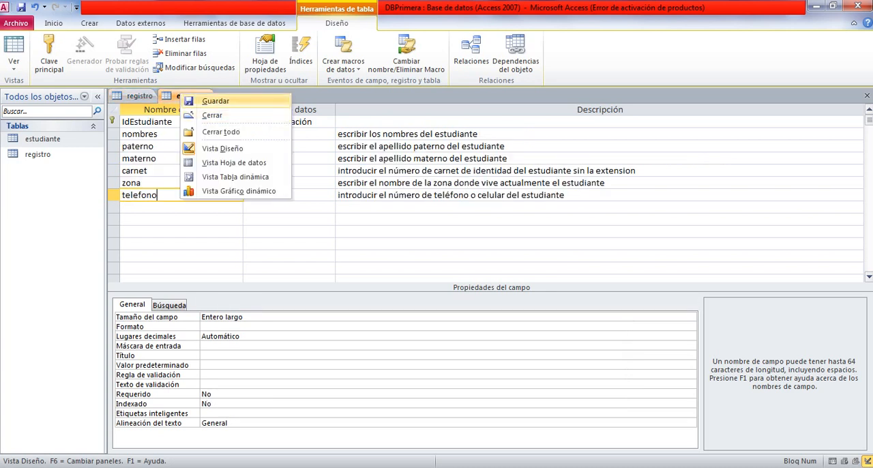
pyautogui.click(181, 96)
pyautogui.rightClick(186, 98)
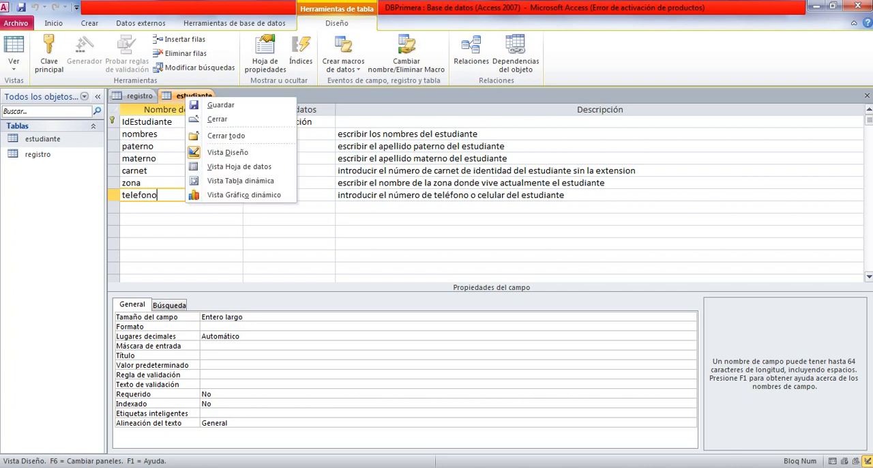
pyautogui.click(217, 118)
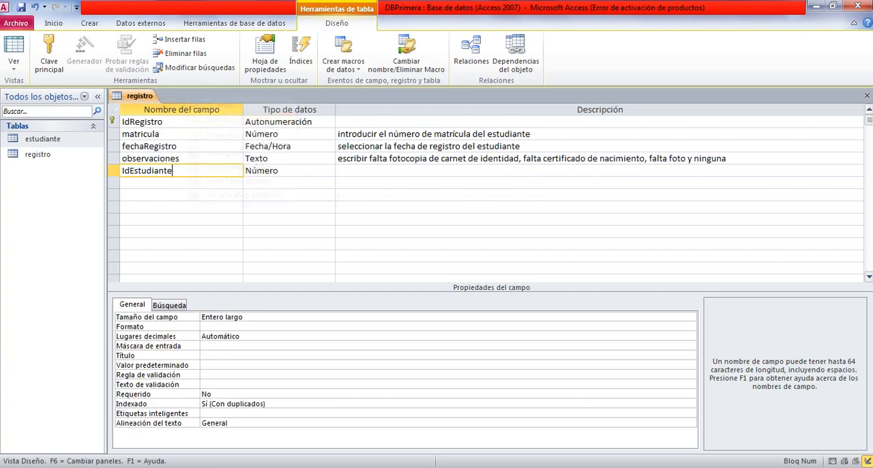
# Save the registro table's design and close the table.
pyautogui.rightClick(146, 97)
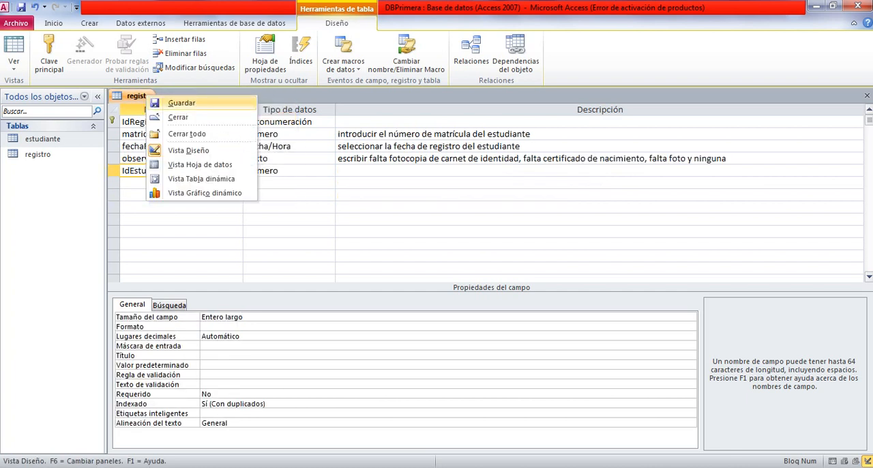
pyautogui.click(180, 103)
pyautogui.rightClick(145, 97)
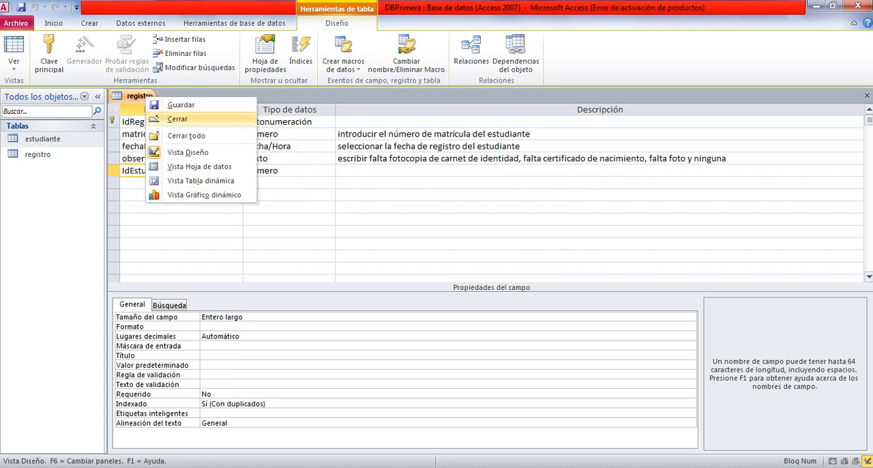
pyautogui.click(177, 119)
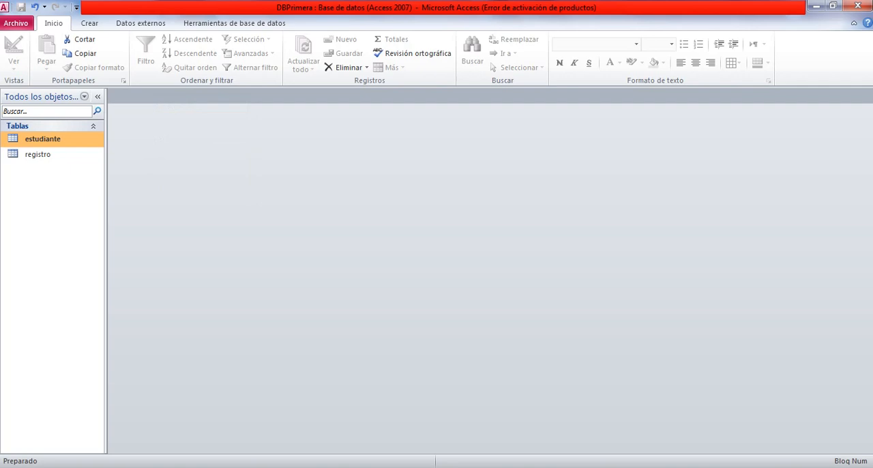
# Switch to the PowerPoint presentation and review the slides on saving a table, closing a table and modifying its design.
pyautogui.hotkey('alt', 'Tab')
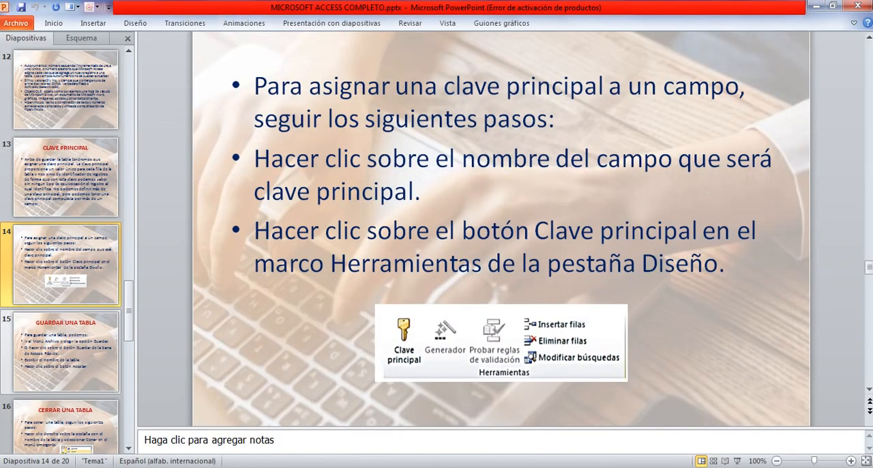
pyautogui.press('Down')
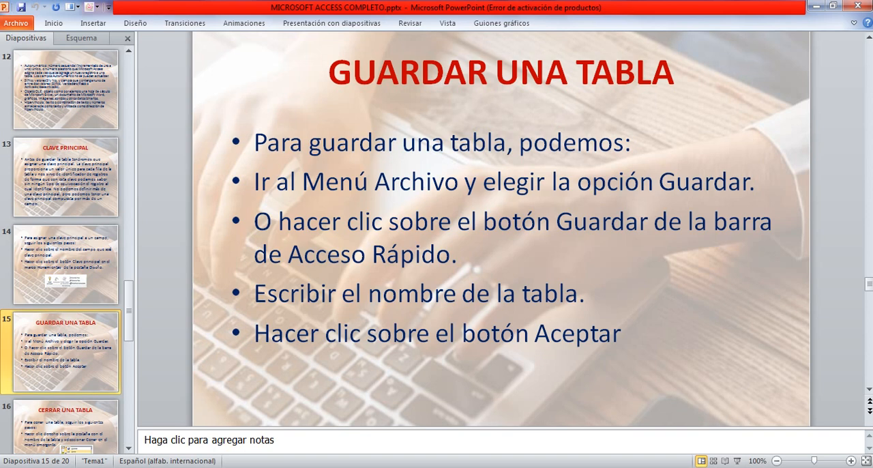
pyautogui.scroll(-3, 65, 245)
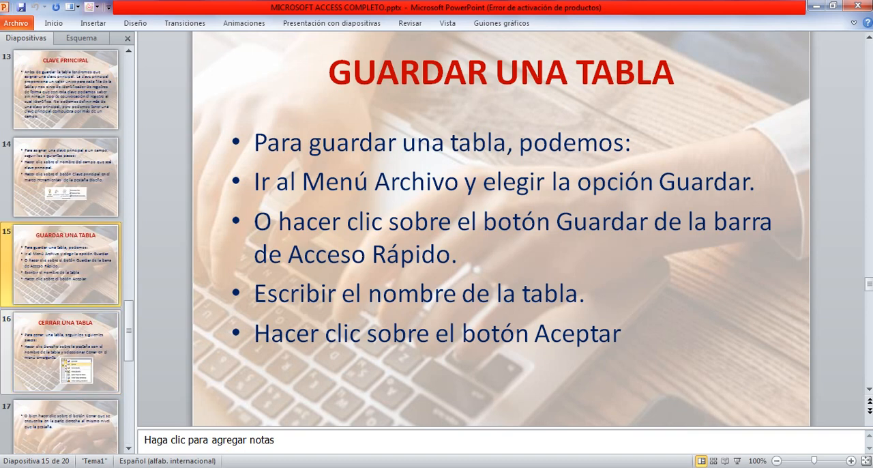
pyautogui.click(66, 266)
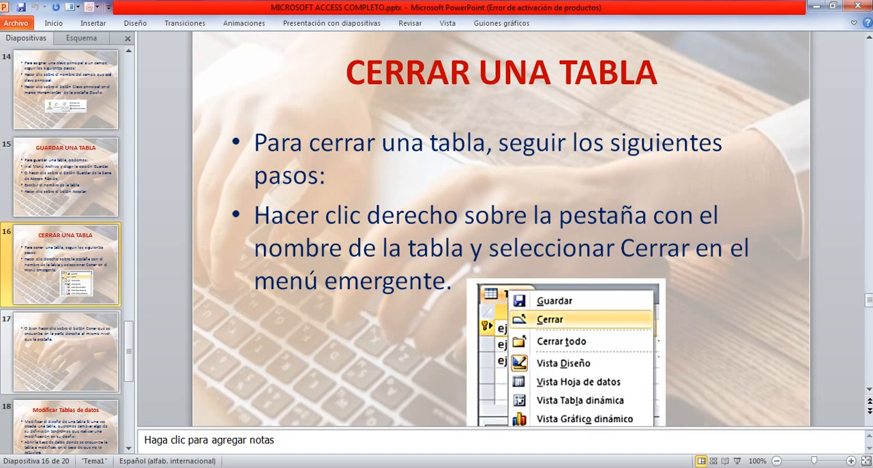
pyautogui.scroll(-1, 501, 229)
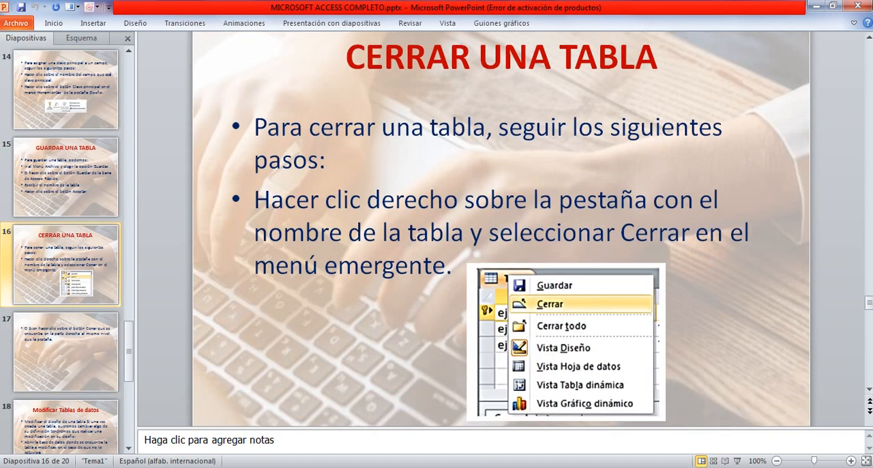
pyautogui.scroll(-1, 502, 229)
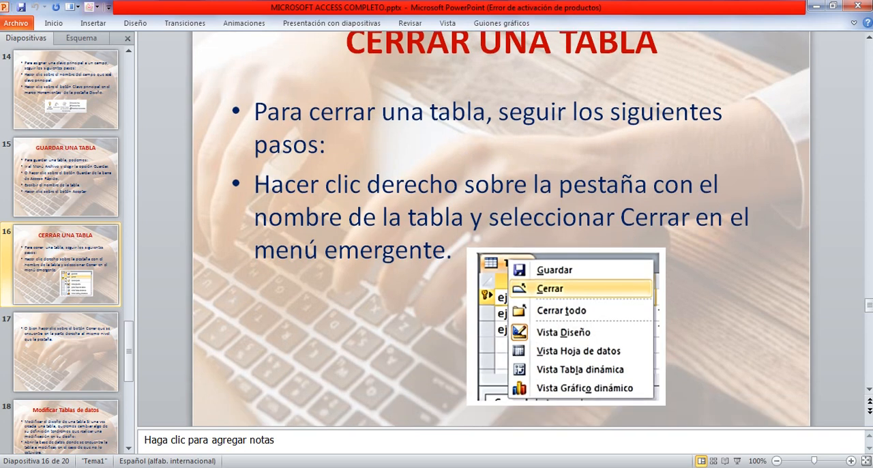
pyautogui.click(66, 352)
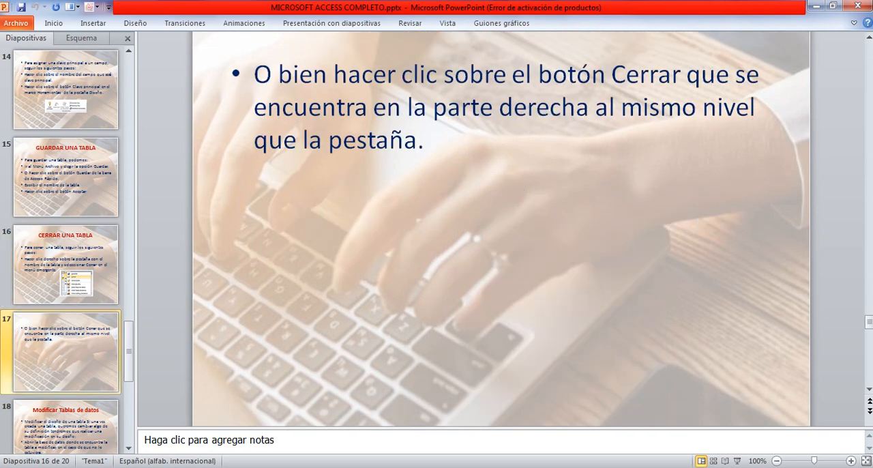
pyautogui.scroll(-1, 65, 273)
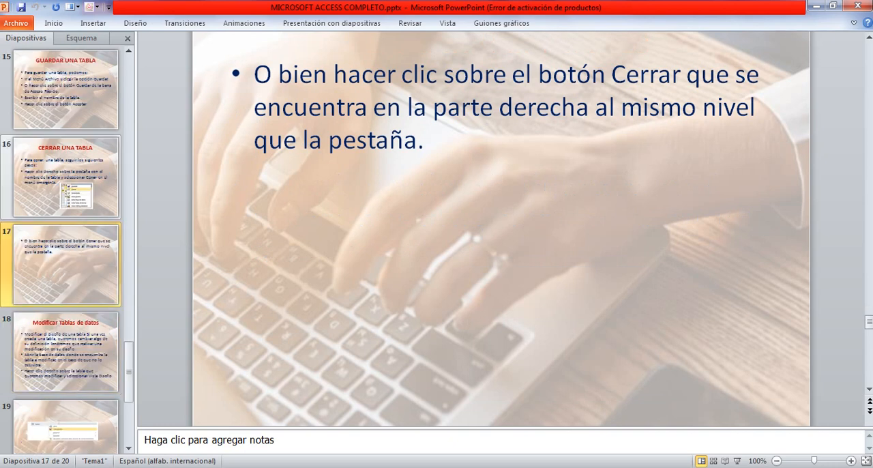
pyautogui.click(41, 372)
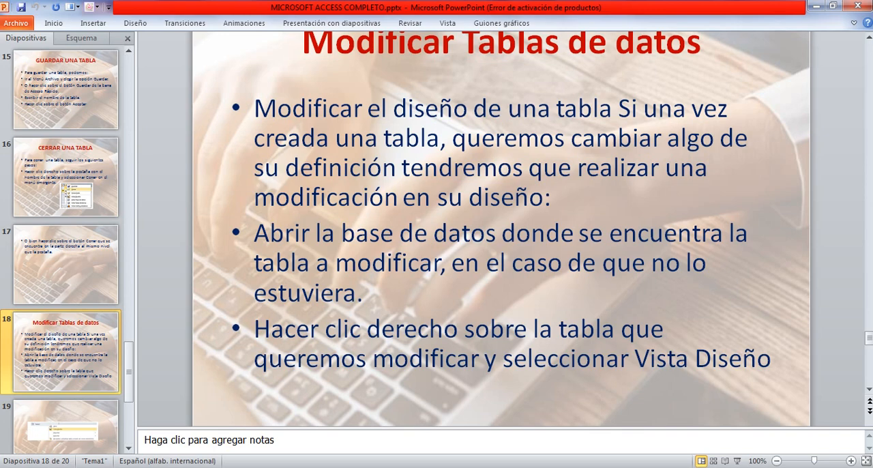
pyautogui.scroll(-1, 65, 273)
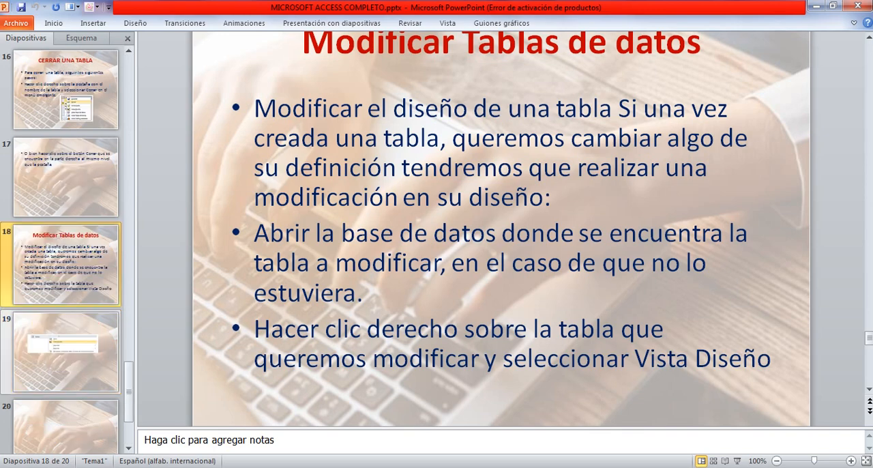
pyautogui.press('Down')
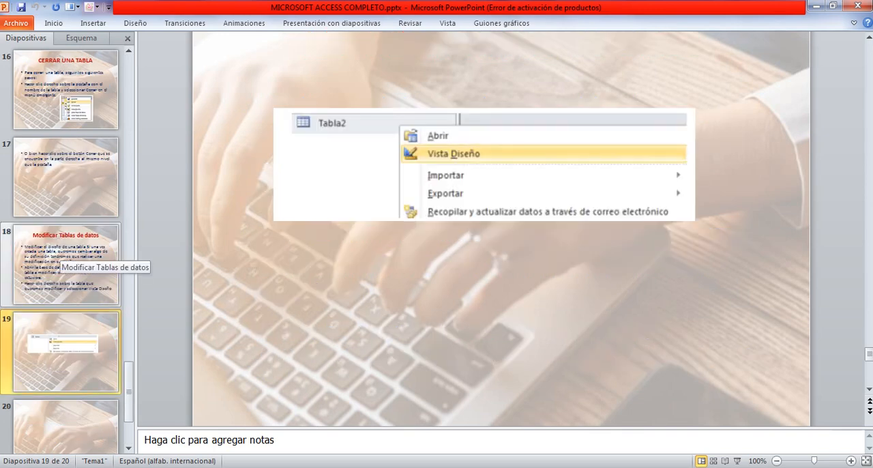
pyautogui.press('Up')
pyautogui.press('Up')
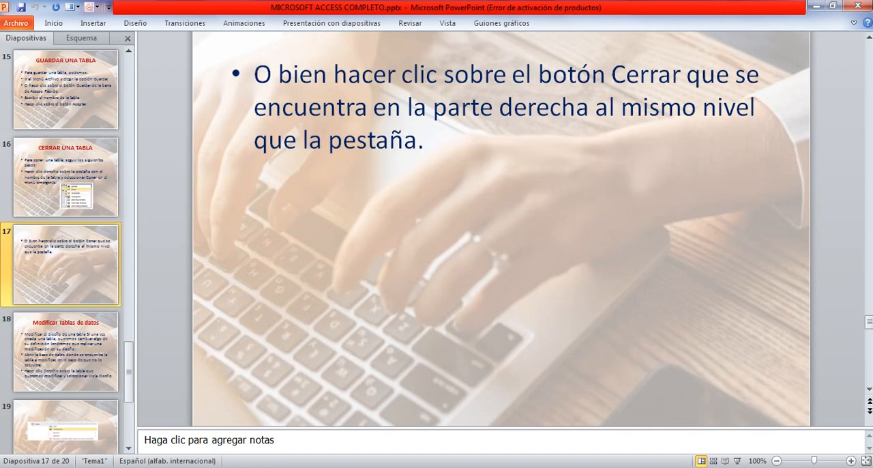
# Return to Access and open the DBPrimera database's relationships diagram, moving the Mostrar tabla dialog aside.
pyautogui.click(817, 6)
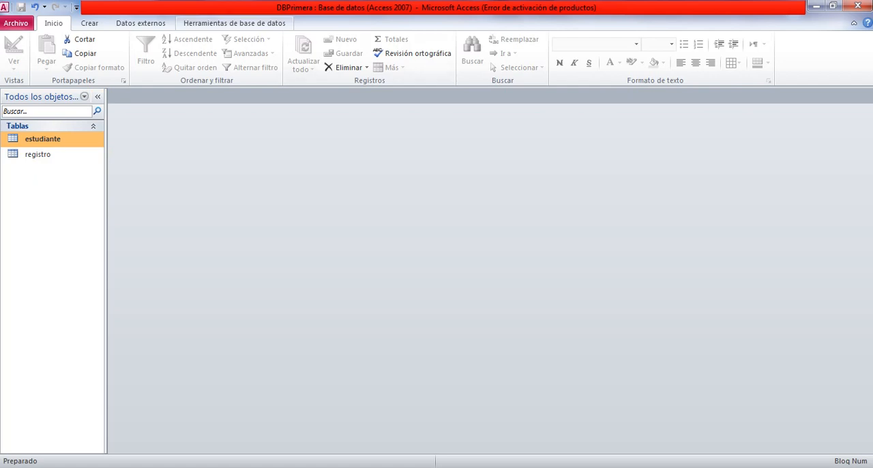
pyautogui.click(234, 22)
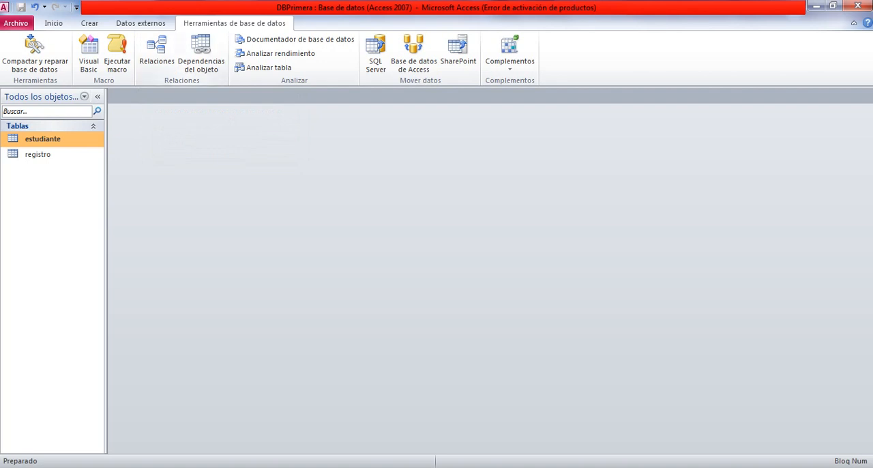
pyautogui.click(156, 53)
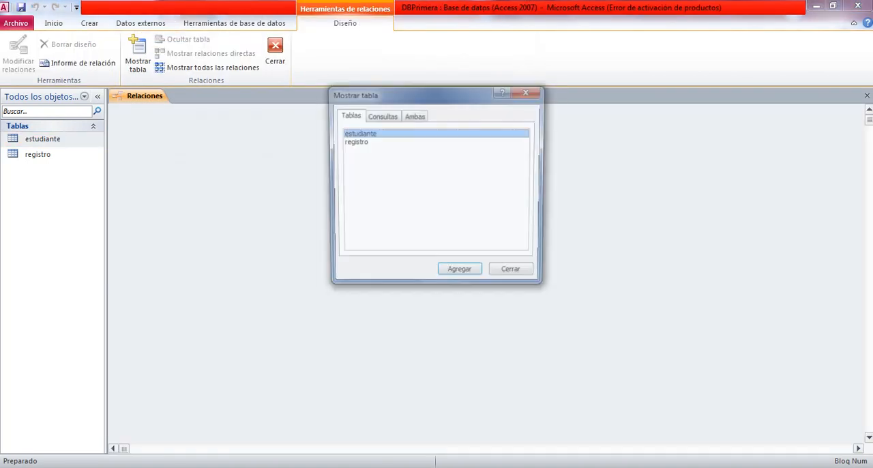
pyautogui.moveTo(423, 94); pyautogui.dragTo(325, 106)
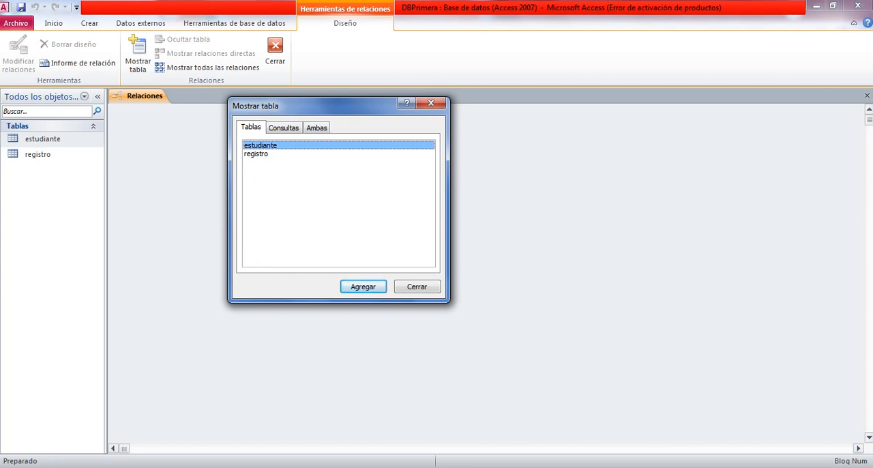
pyautogui.click(257, 154)
pyautogui.click(261, 146)
pyautogui.click(256, 154)
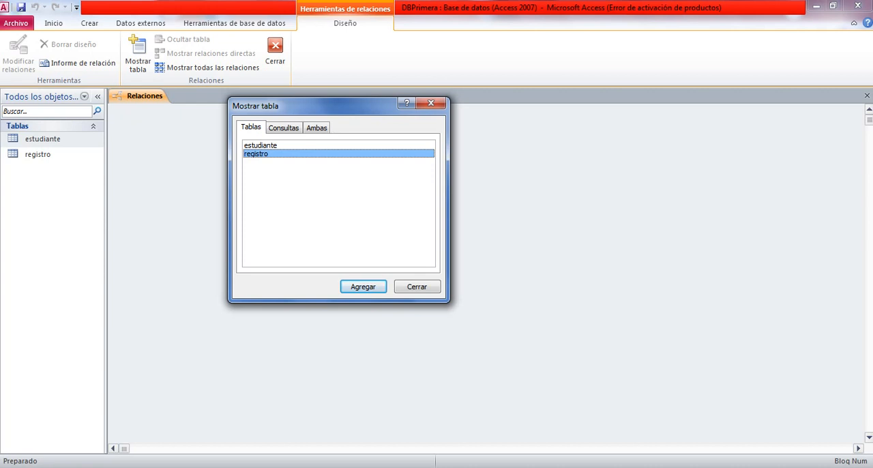
pyautogui.click(260, 145)
pyautogui.click(256, 154)
pyautogui.click(260, 146)
pyautogui.click(256, 154)
pyautogui.click(261, 145)
pyautogui.click(256, 154)
pyautogui.click(261, 145)
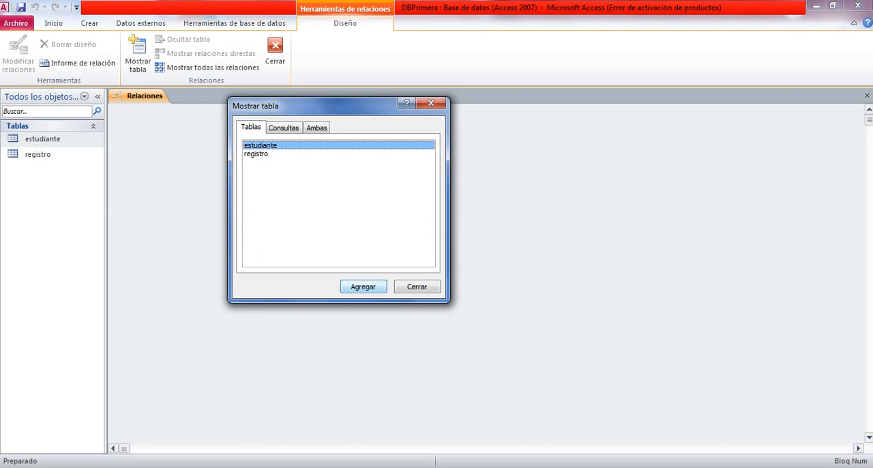
pyautogui.click(256, 154)
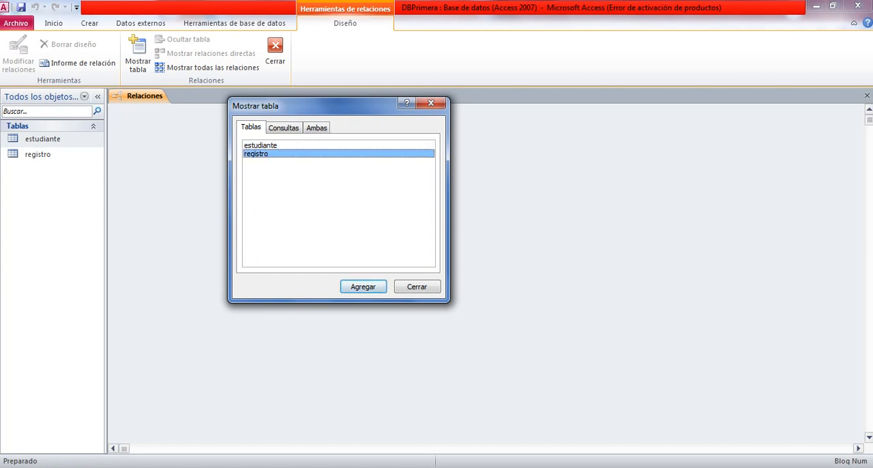
pyautogui.click(260, 145)
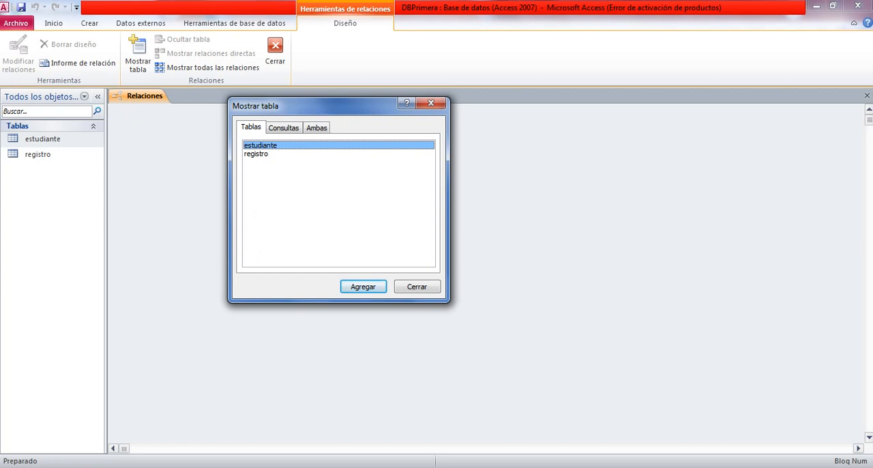
pyautogui.click(257, 154)
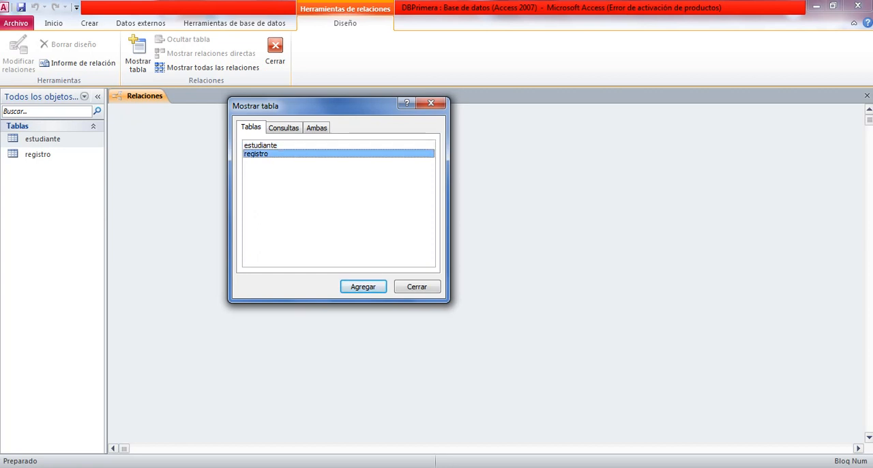
# Add the estudiante and registro tables together to the relationships diagram and close the Mostrar tabla dialog.
pyautogui.keyDown('ctrl'); pyautogui.click(261, 145); pyautogui.keyUp('ctrl')
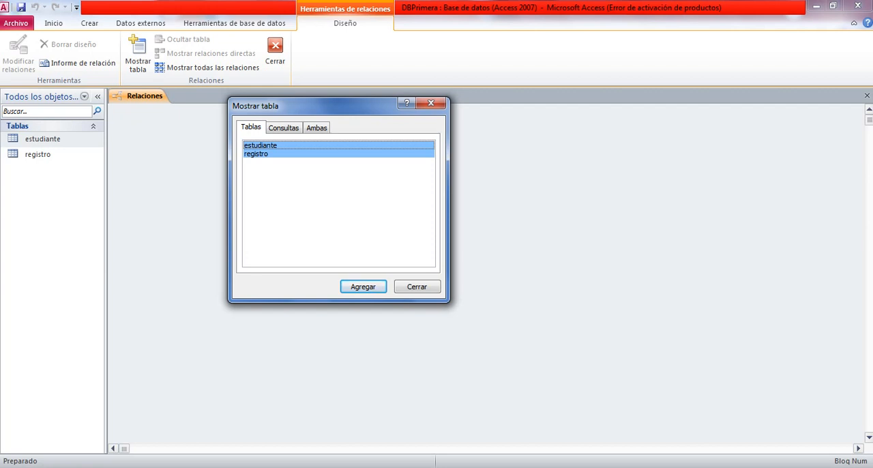
pyautogui.click(258, 153)
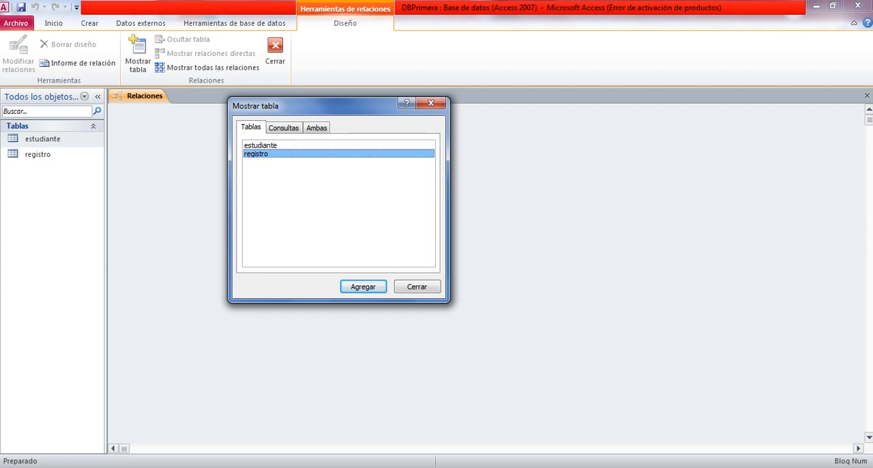
pyautogui.keyDown('ctrl'); pyautogui.click(261, 145); pyautogui.keyUp('ctrl')
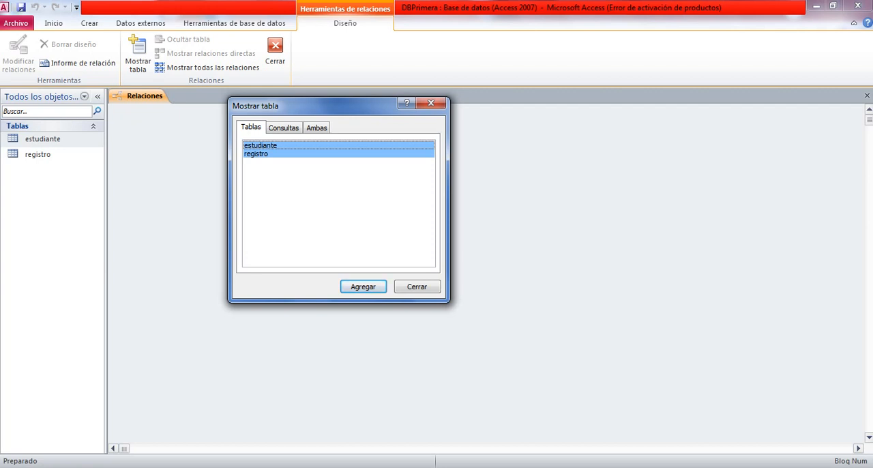
pyautogui.moveTo(320, 105); pyautogui.dragTo(350, 139)
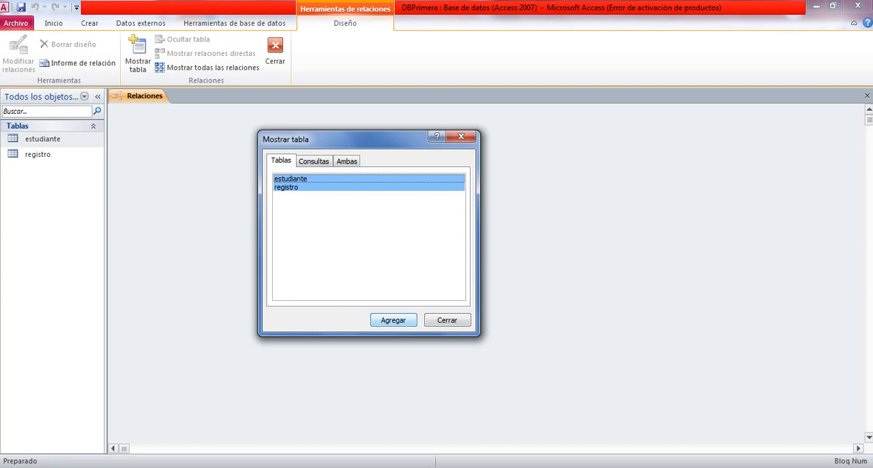
pyautogui.click(286, 186)
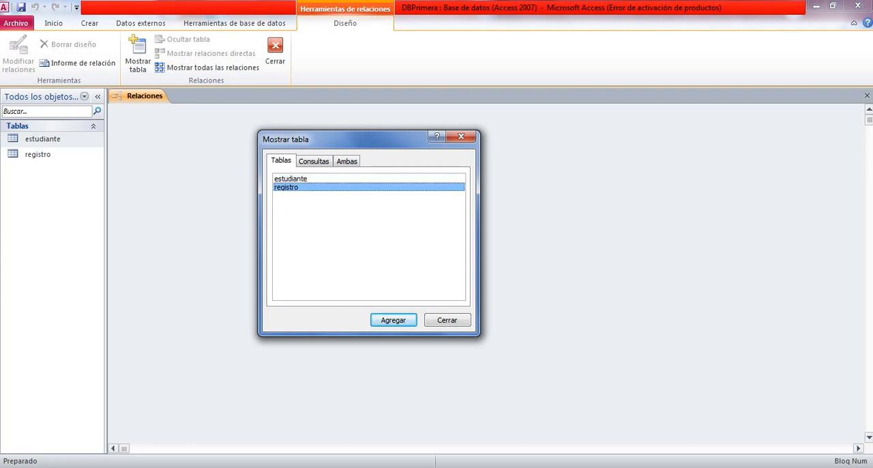
pyautogui.keyDown('ctrl'); pyautogui.click(291, 178); pyautogui.keyUp('ctrl')
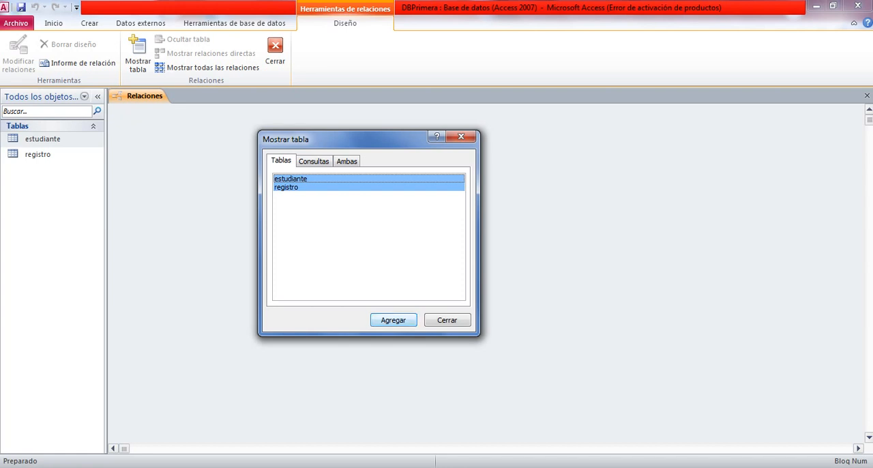
pyautogui.click(394, 320)
pyautogui.moveTo(346, 139)
pyautogui.mouseDown()
pyautogui.moveTo(344, 300)
pyautogui.moveTo(337, 145)
pyautogui.mouseUp()
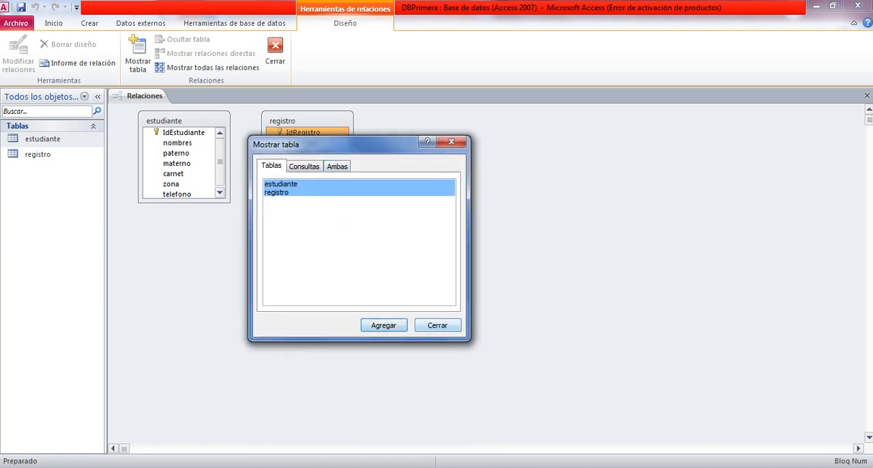
pyautogui.click(437, 324)
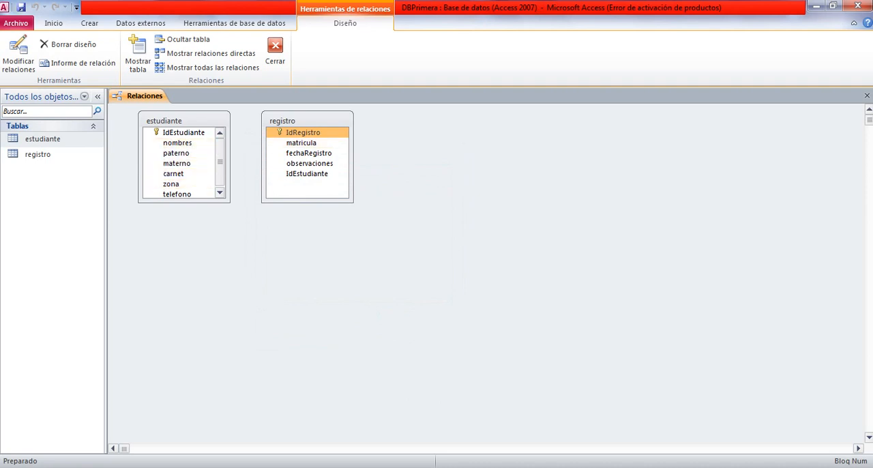
# Enlarge the estudiante table box to fit all its fields and move the registro box farther away from it.
pyautogui.moveTo(184, 201); pyautogui.dragTo(184, 219)
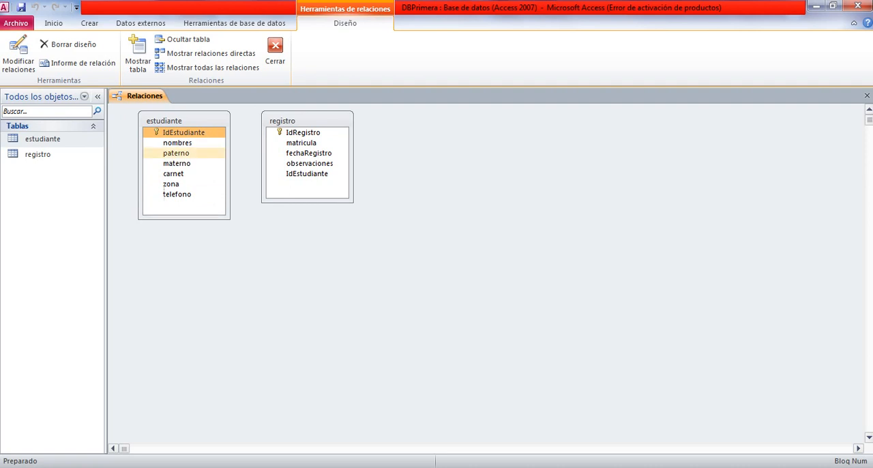
pyautogui.moveTo(306, 120); pyautogui.dragTo(350, 123)
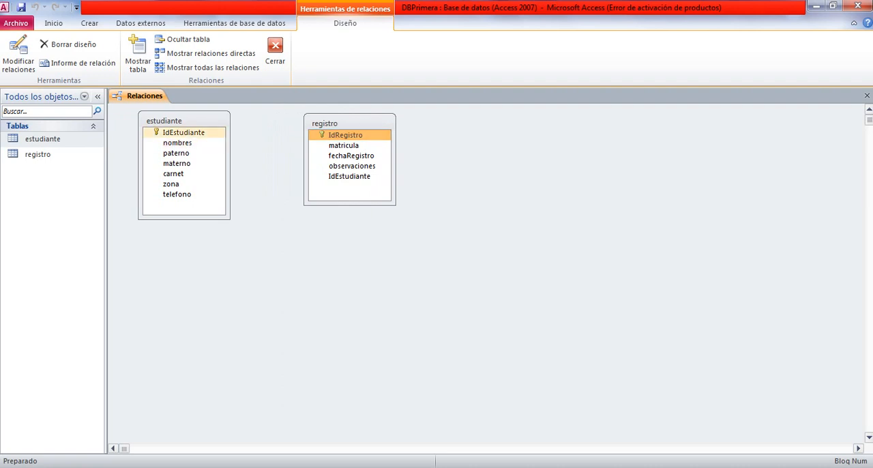
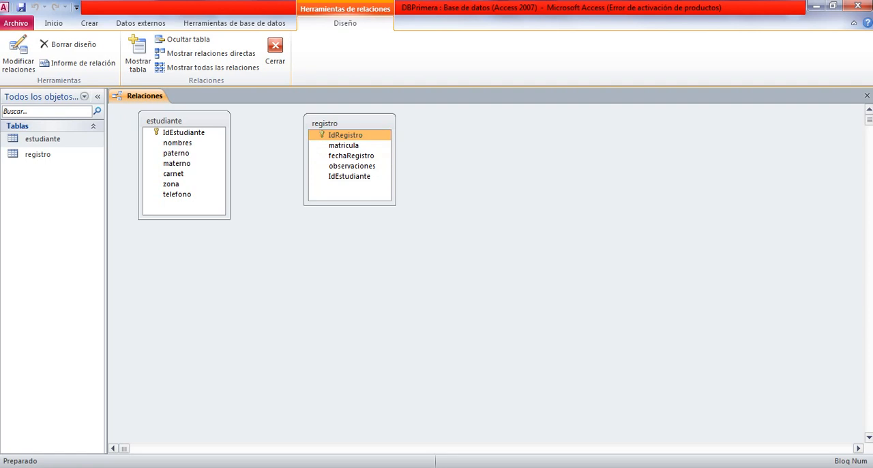
# Start a relationship from IdEstudiante in the estudiante table to IdEstudiante in registro, and reposition the relationship dialog.
pyautogui.click(183, 132)
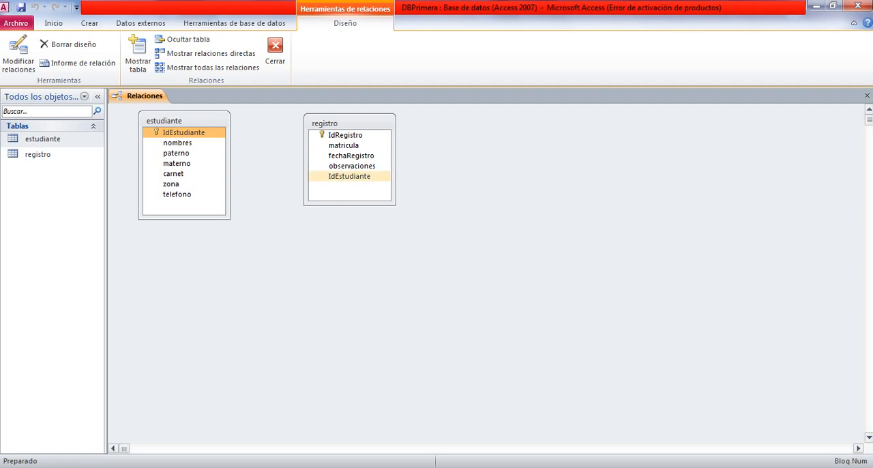
pyautogui.click(184, 133)
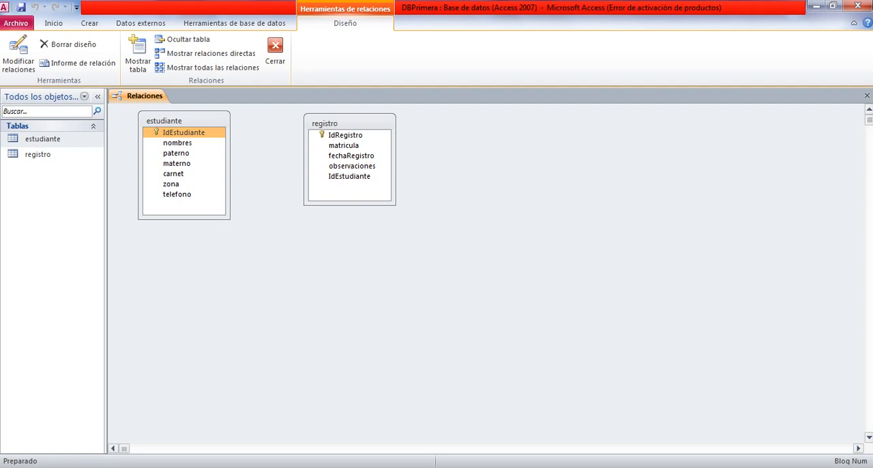
pyautogui.moveTo(183, 132); pyautogui.dragTo(349, 176)
pyautogui.moveTo(409, 104); pyautogui.dragTo(346, 130)
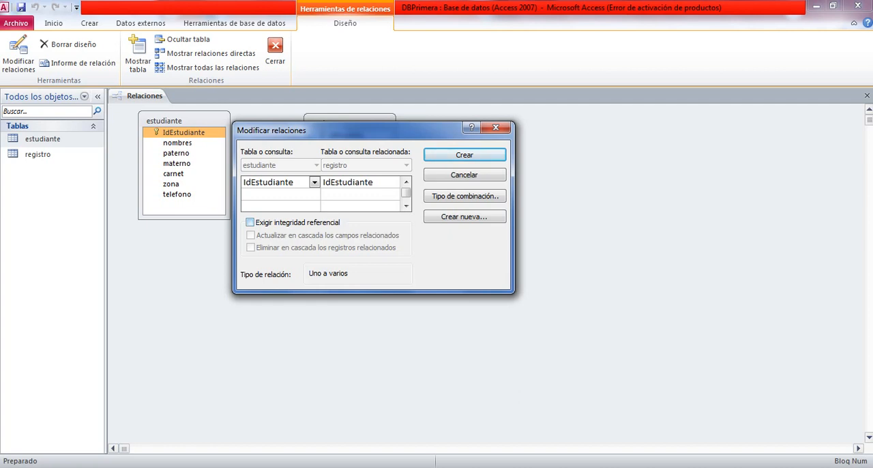
# Enforce referential integrity with cascading updates of related fields and cascading deletion of related records, and create the relationship.
pyautogui.click(251, 222)
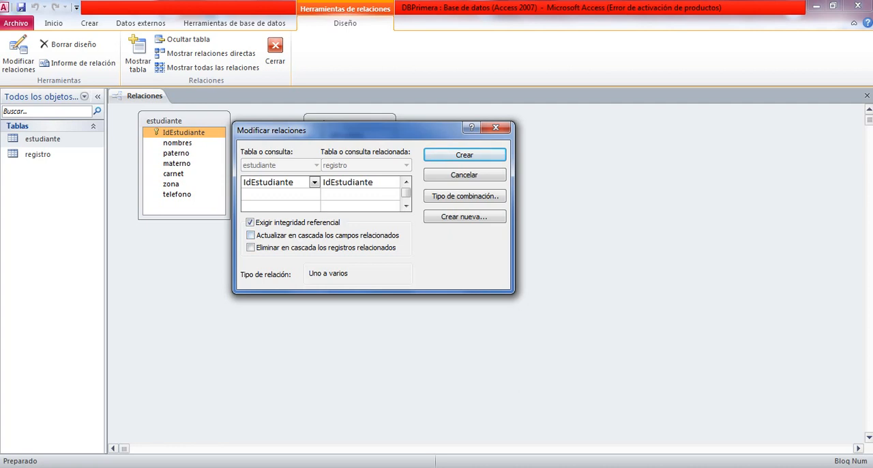
pyautogui.click(250, 235)
pyautogui.click(251, 247)
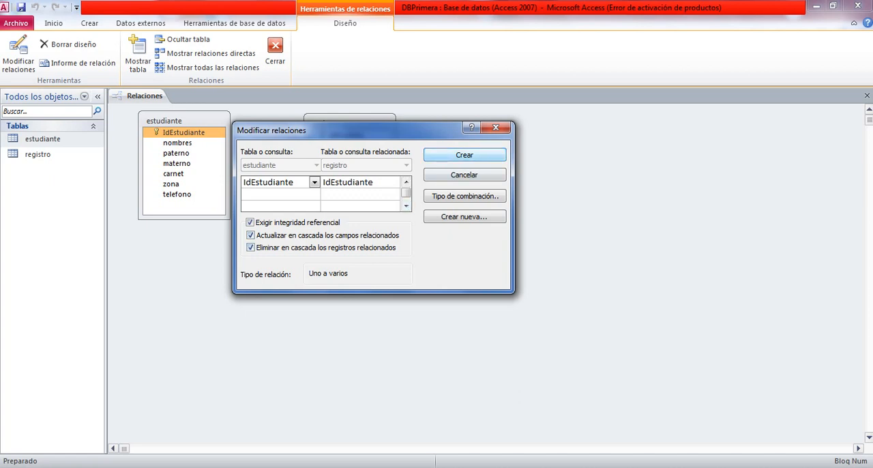
pyautogui.press('Return')
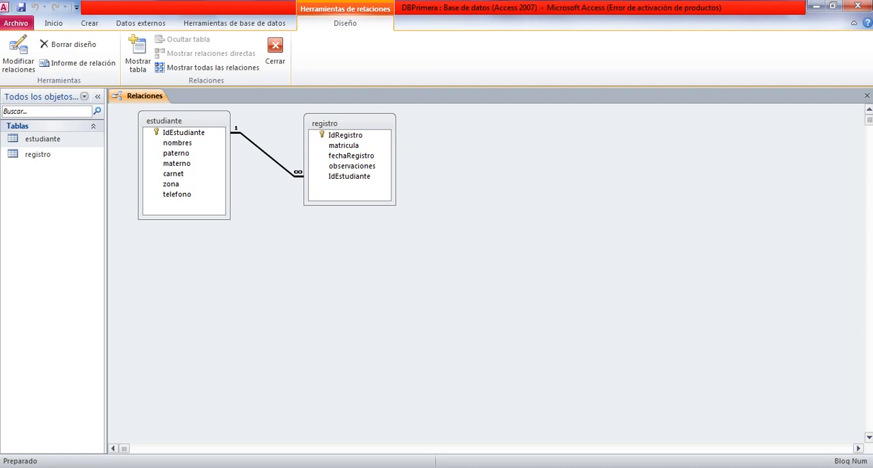
pyautogui.rightClick(146, 96)
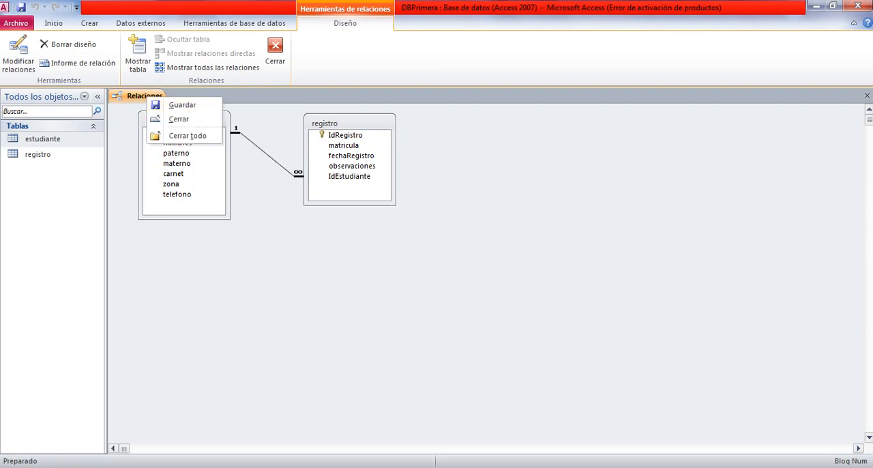
pyautogui.press('Escape')
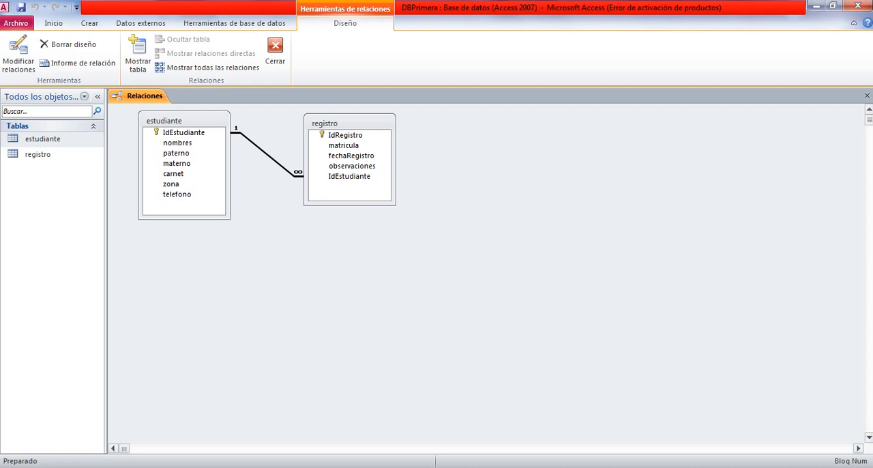
pyautogui.rightClick(138, 96)
pyautogui.press('Escape')
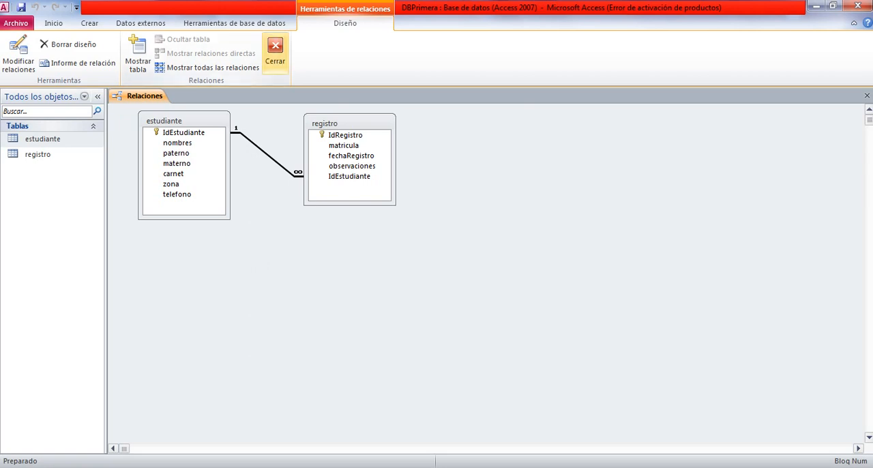
# Close the relationships diagram and open the estudiante table in datasheet view.
pyautogui.click(275, 51)
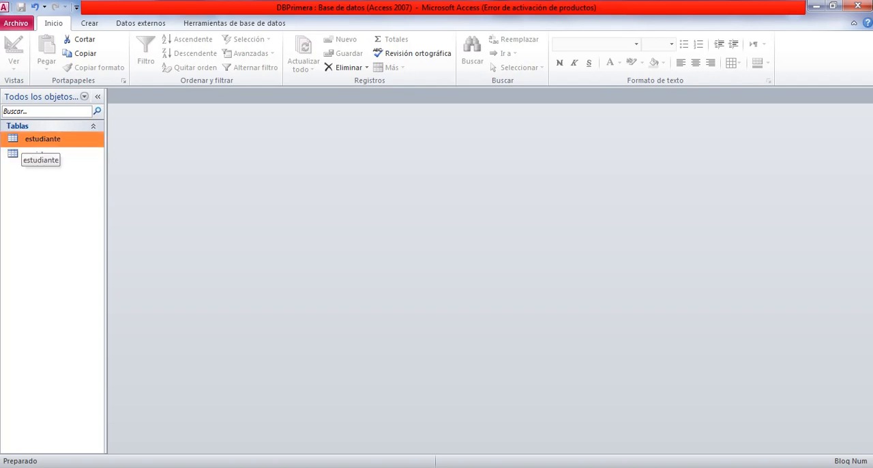
pyautogui.rightClick(54, 139)
pyautogui.click(44, 139)
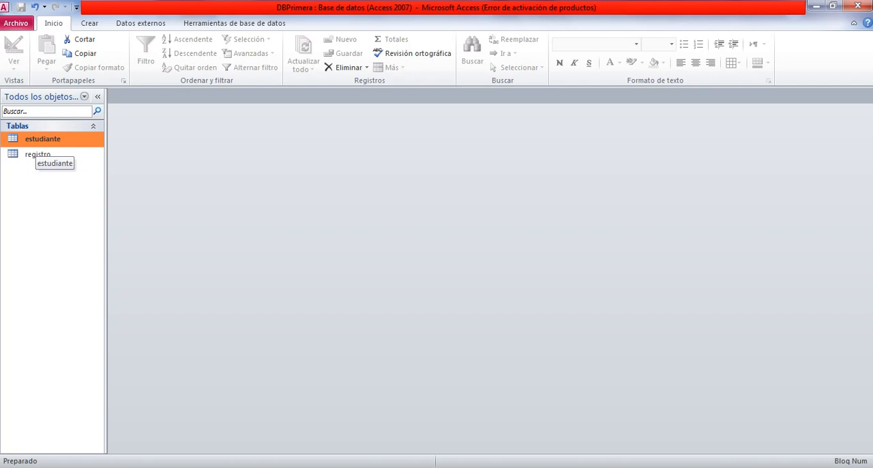
pyautogui.doubleClick(38, 141)
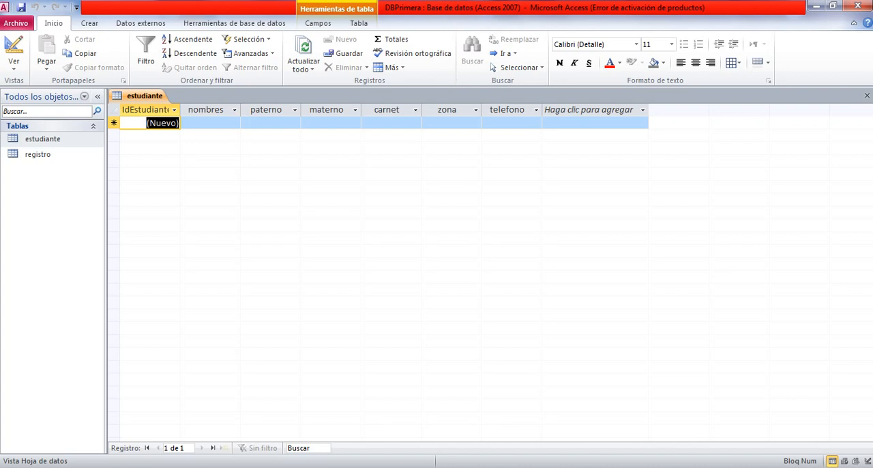
# Enter the first student's given name in the nombres field of a new estudiante record.
pyautogui.click(210, 123)
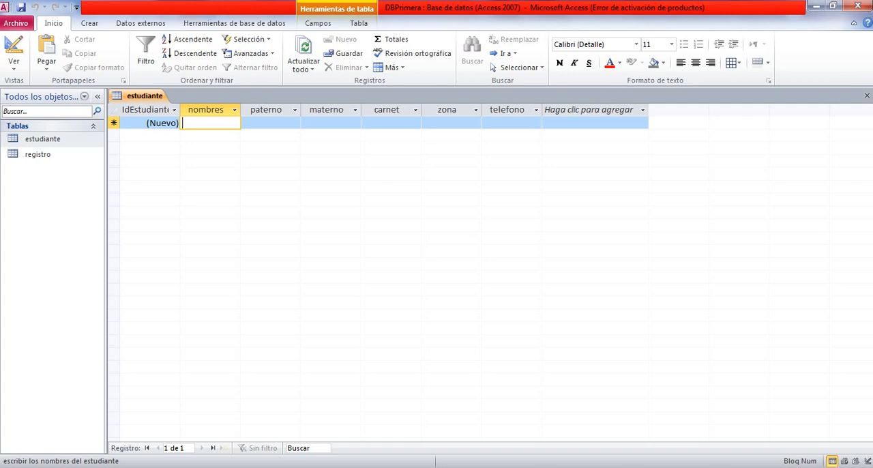
pyautogui.press('capslock')
pyautogui.press('capslock')
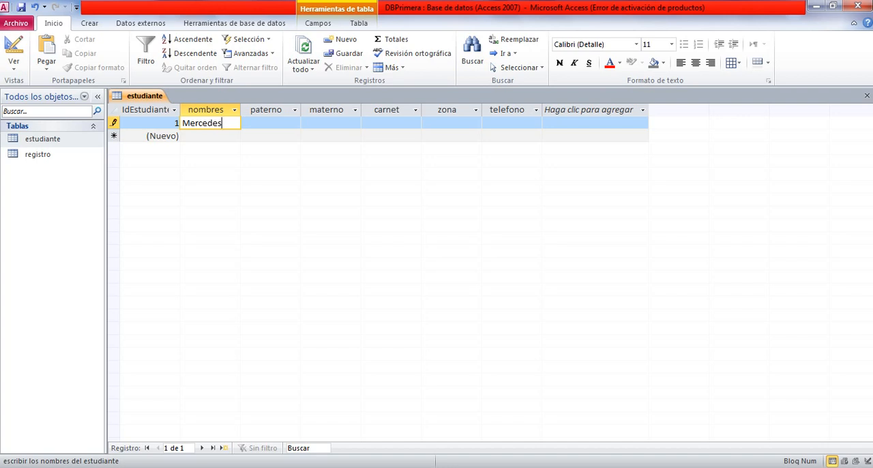
pyautogui.press('Tab')
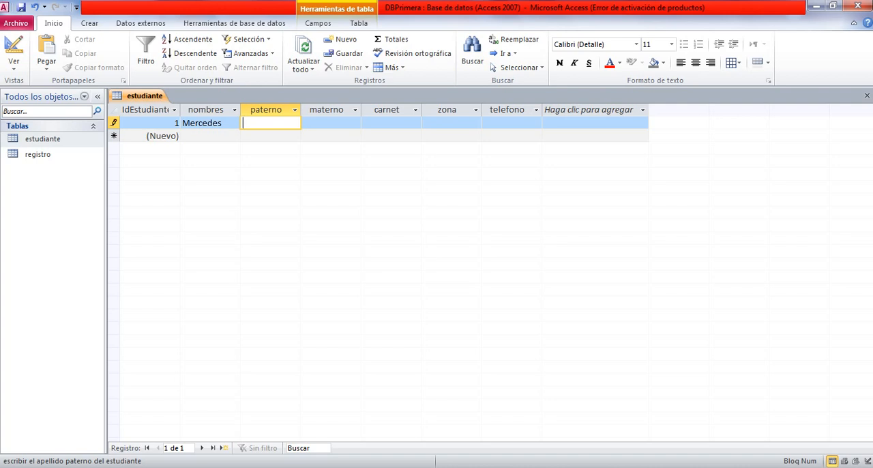
# Fill in the first student's paternal and maternal surnames in the paterno and materno fields.
pyautogui.press('capslock')
pyautogui.press('capslock')
pyautogui.press('Tab')
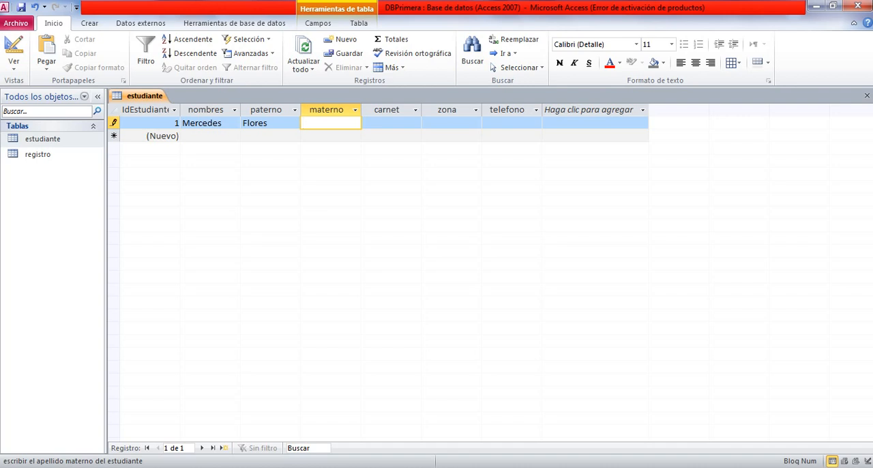
pyautogui.press('capslock')
pyautogui.press('capslock')
pyautogui.press('Tab')
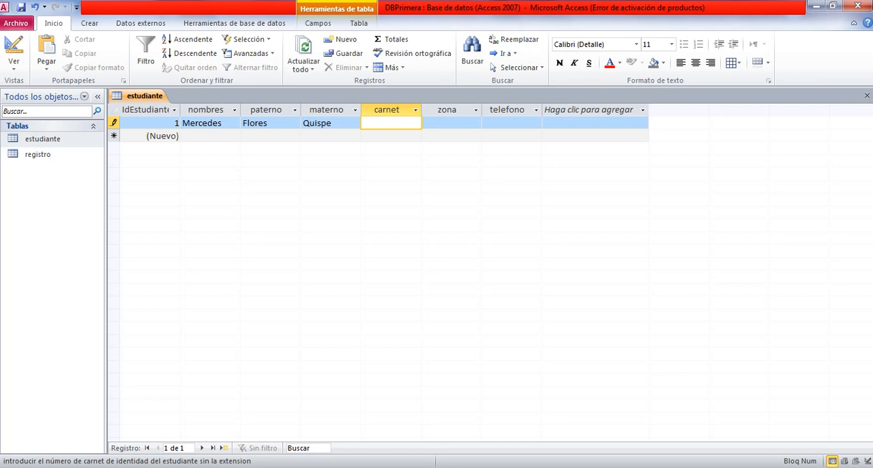
# Enter the first student's identity card number in the carnet field.
pyautogui.press('Tab')
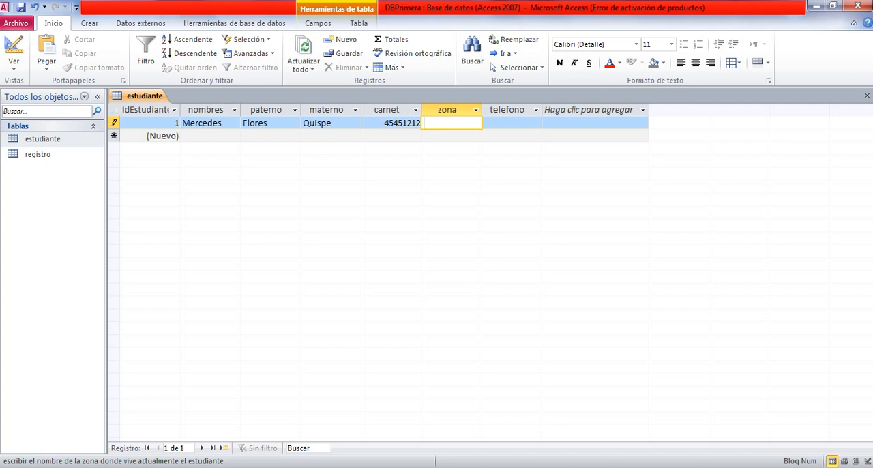
# Set the first student's zona to Miraflores and enter the phone number in the telefono field, completing the record.
pyautogui.press('capslock')
pyautogui.write('M')
pyautogui.press('capslock')
pyautogui.write('iraflores')
pyautogui.press('Tab')
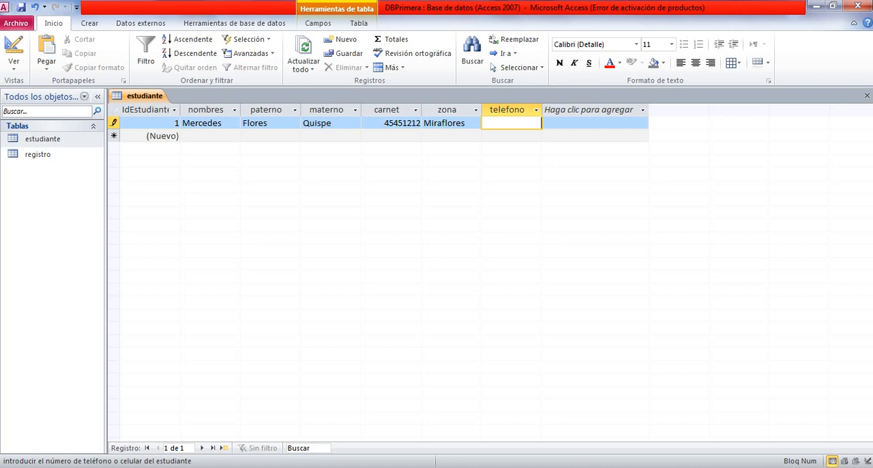
pyautogui.write('2454522')
pyautogui.press('Tab')
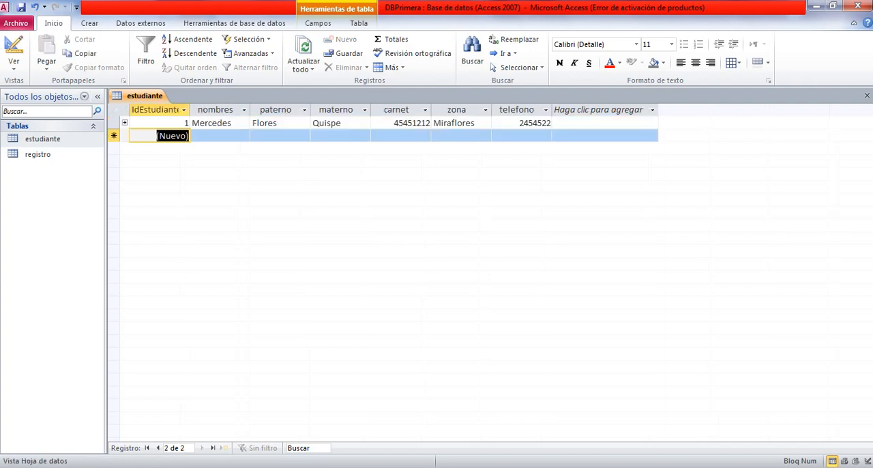
# Start a second estudiante record by entering the student's given name in the nombres field.
pyautogui.press('Tab')
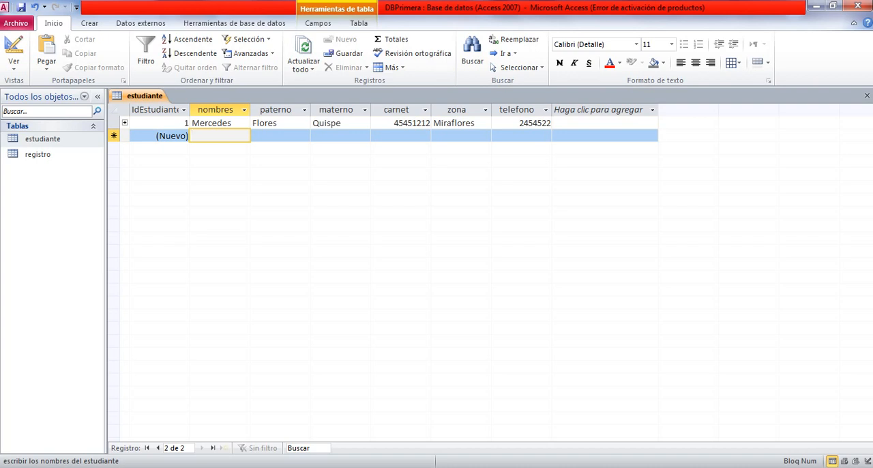
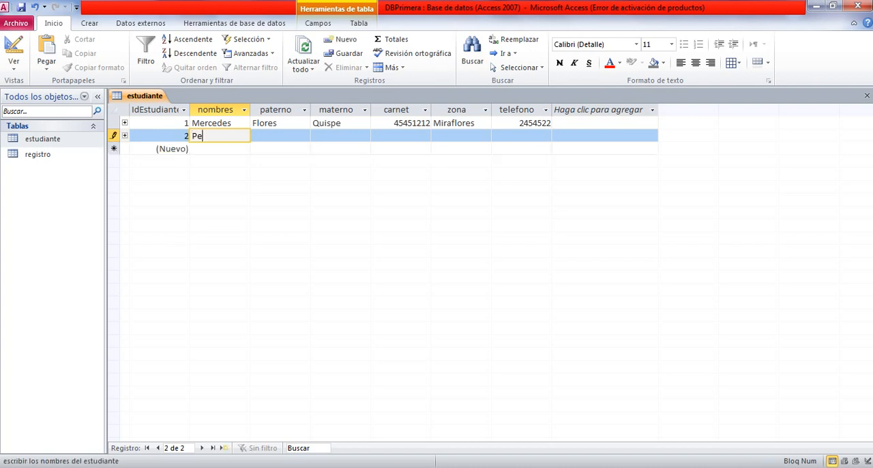
pyautogui.press('Tab')
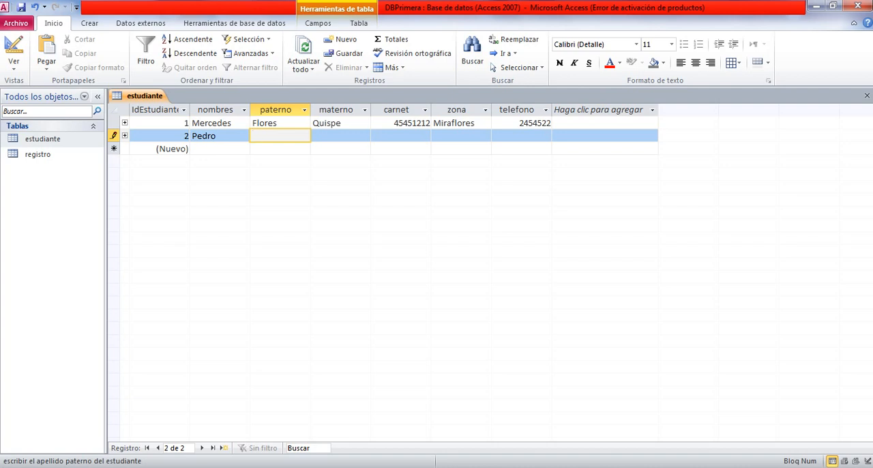
# Enter the second student's paternal surname, with its accent, in the paterno field.
pyautogui.press('capslock')
pyautogui.press('capslock')
pyautogui.press('Tab')
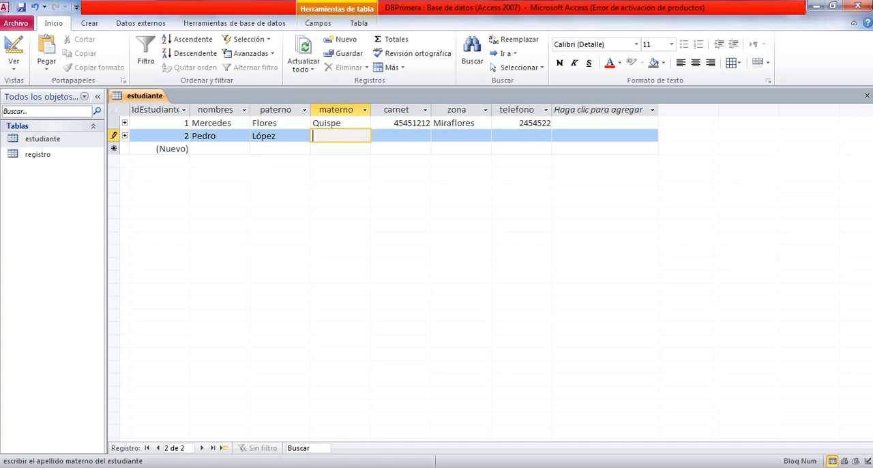
# Enter the second student's maternal surname in the materno field.
pyautogui.press('capslock')
pyautogui.press('capslock')
pyautogui.press('Tab')
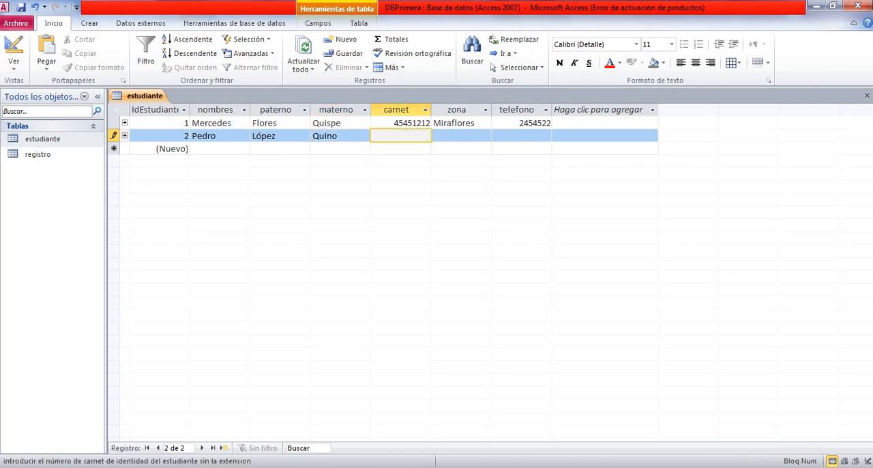
# Enter the second student's identity card number in the carnet field.
pyautogui.press('Tab')
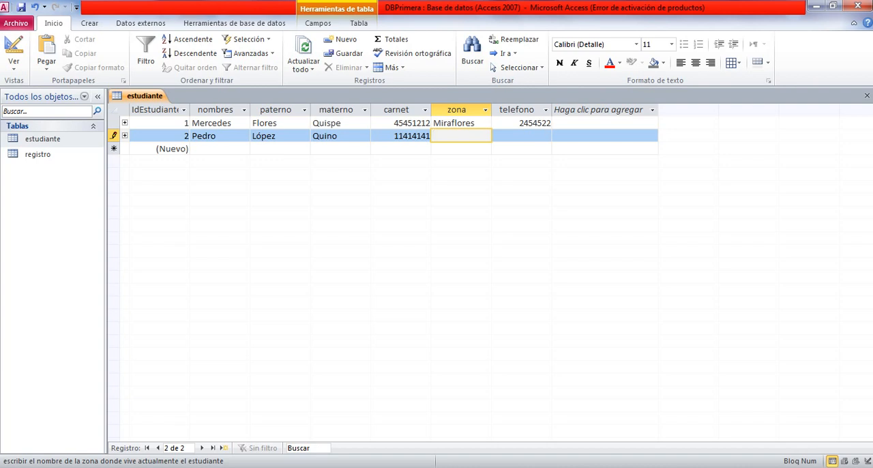
# Set the second student's zona to Tejar and enter the phone number in the telefono field, completing the record.
pyautogui.press('capslock')
pyautogui.write('T')
pyautogui.press('capslock')
pyautogui.write('ejar')
pyautogui.press('Tab')
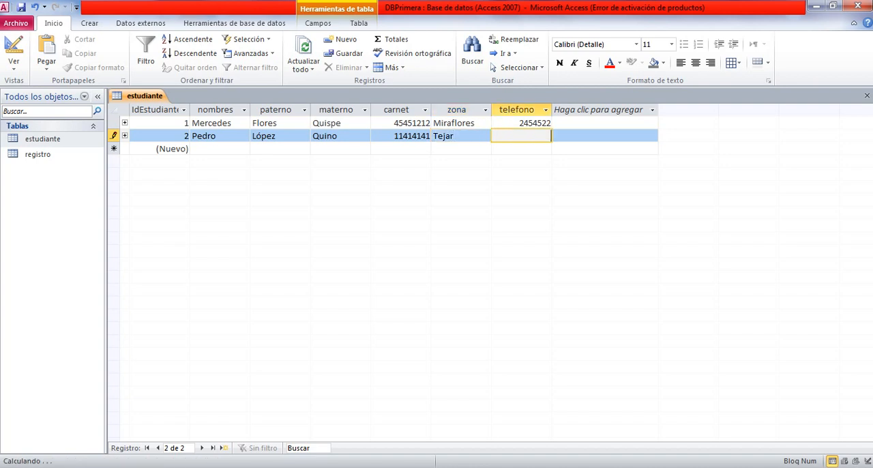
pyautogui.write('65554')
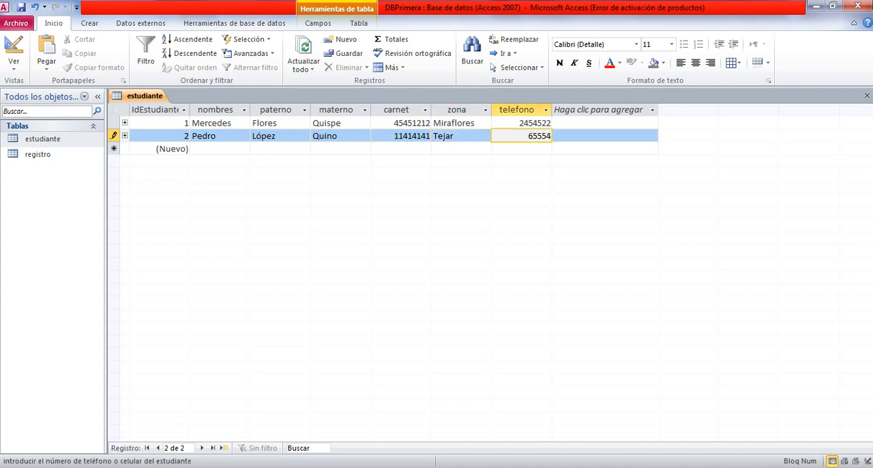
pyautogui.write('544')
pyautogui.press('Tab')
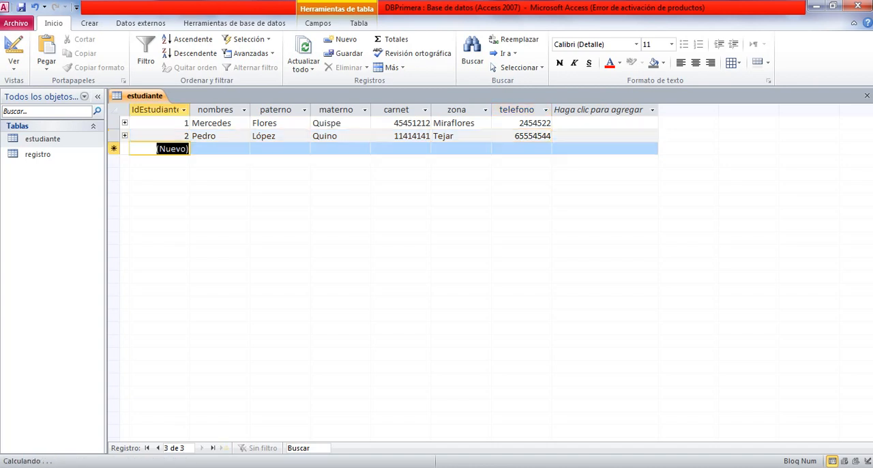
# Start a third estudiante record by entering the student's given name, with its accent, in the nombres field.
pyautogui.press('Tab')
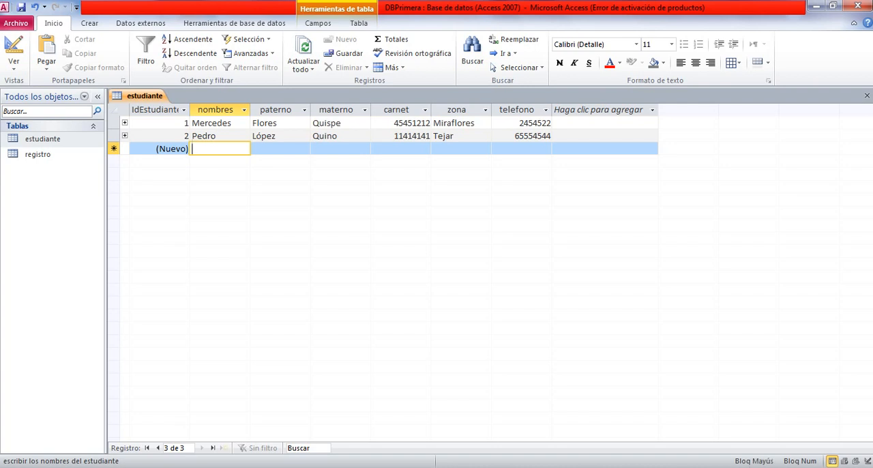
pyautogui.press('capslock')
pyautogui.write('J')
pyautogui.press('capslock')
pyautogui.write('ose')
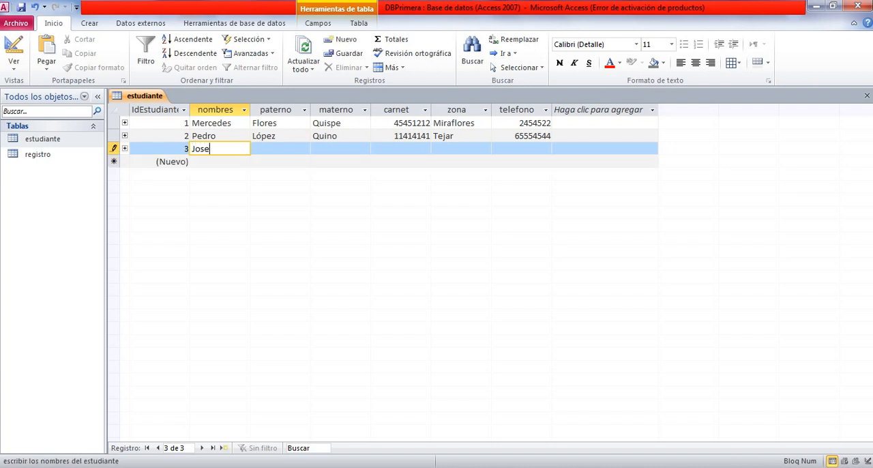
pyautogui.press('BackSpace')
pyautogui.write('é')
pyautogui.press('Tab')
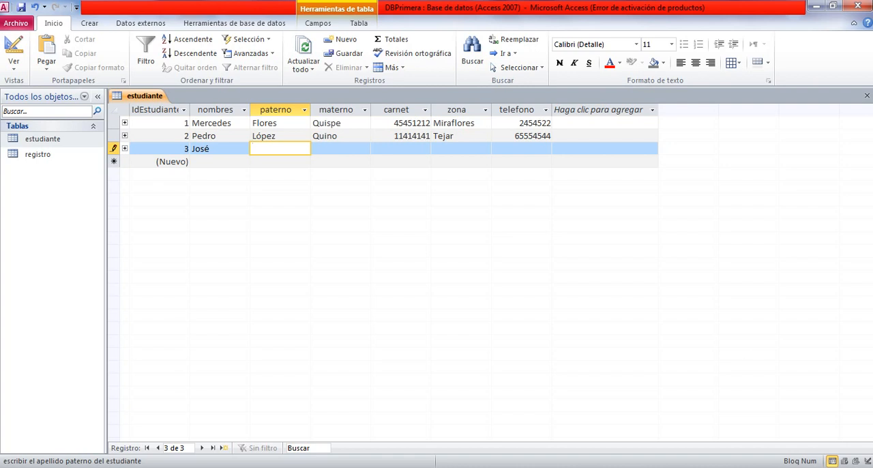
# Fill in the third student's paternal and maternal surnames in the paterno and materno fields.
pyautogui.press('Tab')
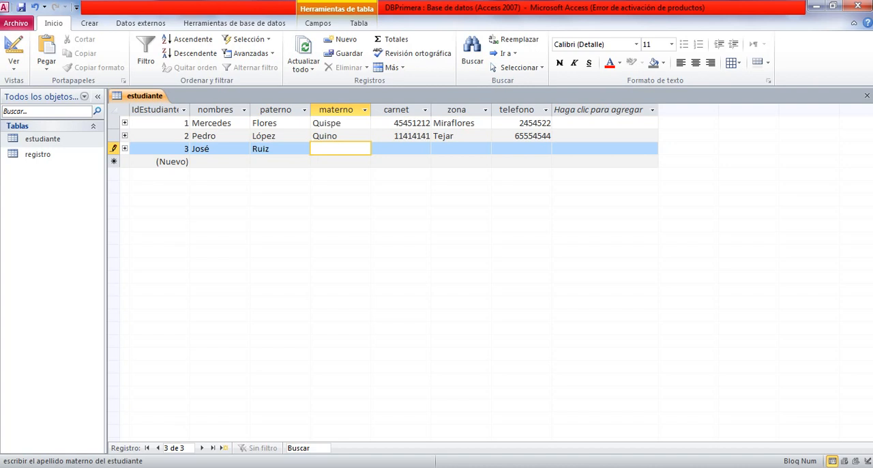
pyautogui.press('capslock')
pyautogui.press('capslock')
pyautogui.press('Tab')
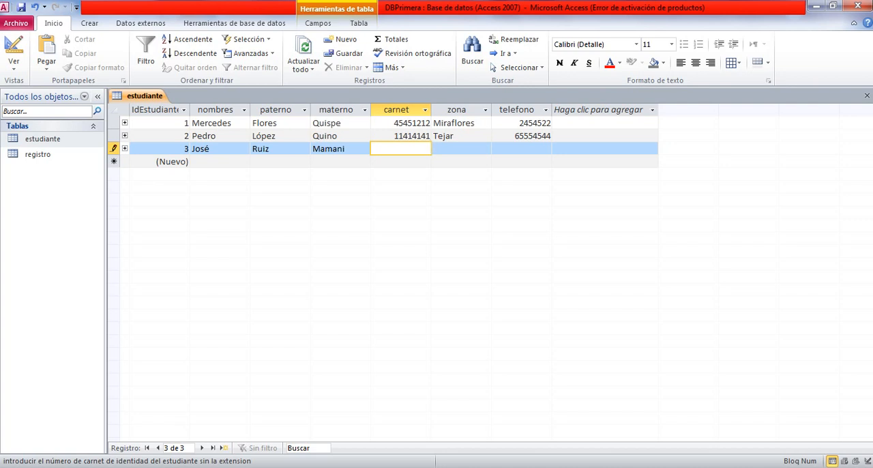
# Enter the third student's identity card number in the carnet field.
pyautogui.press('Tab')
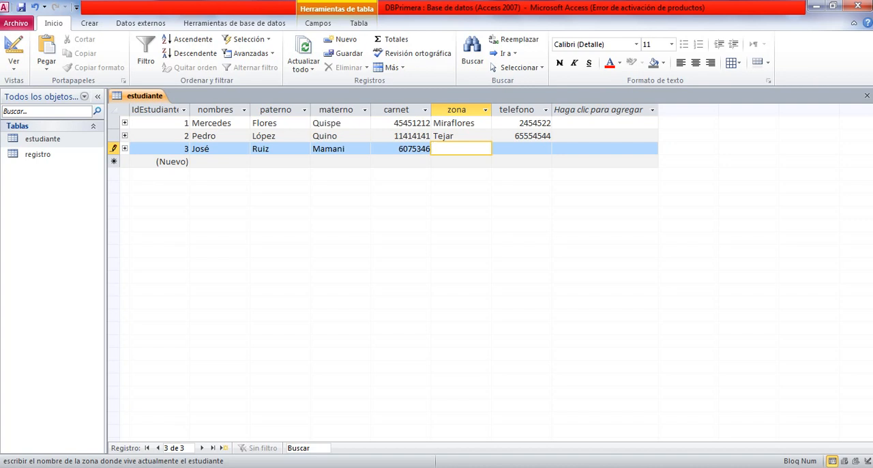
# Set the third student's zona to Parque urbano.
pyautogui.press('capslock')
pyautogui.write('P')
pyautogui.press('capslock')
pyautogui.write('ar')
pyautogui.write('que')
pyautogui.write(' urbano')
pyautogui.press('Tab')
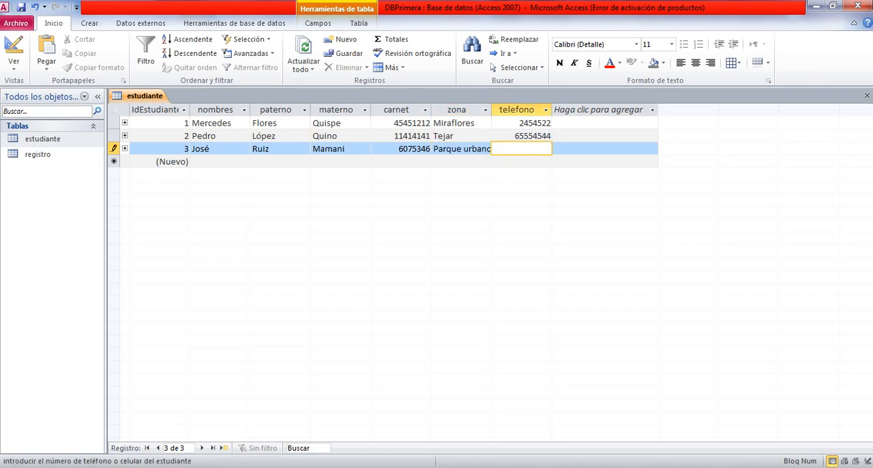
# Enter the third student's phone number in the telefono field, completing the record.
pyautogui.press('Tab')
pyautogui.press('Tab')
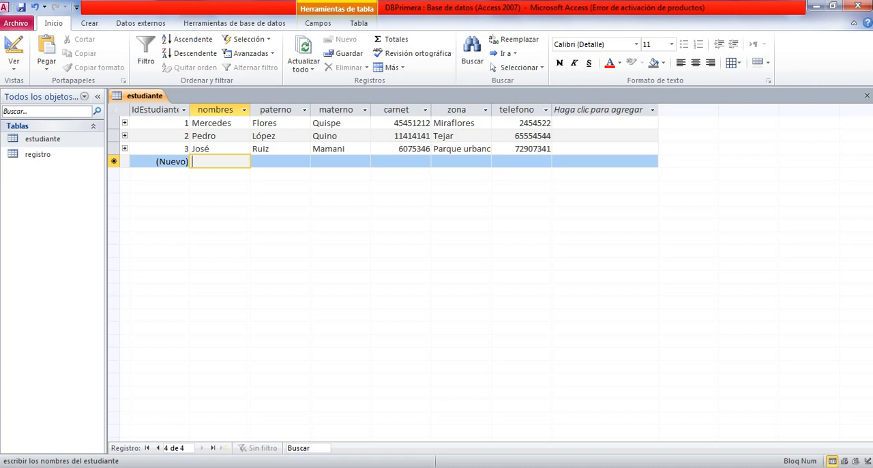
# Start a fourth estudiante record by entering the student's two given names in the nombres field.
pyautogui.press('capslock')
pyautogui.press('capslock')
pyautogui.press('capslock')
pyautogui.press('capslock')
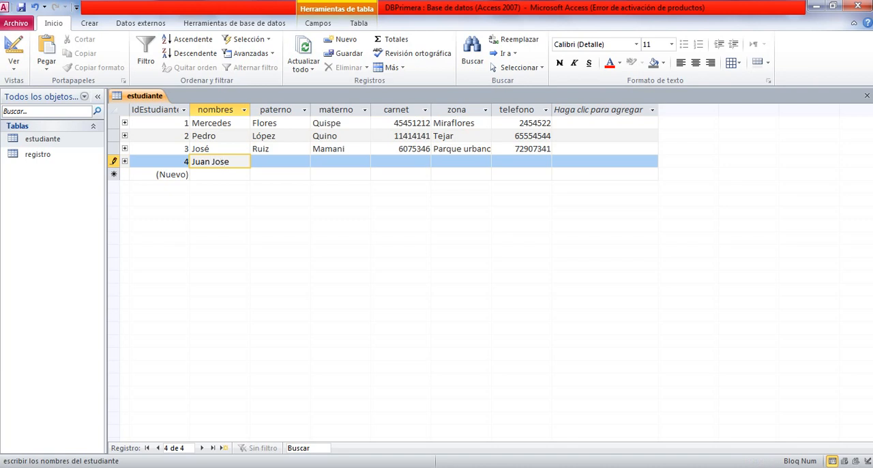
pyautogui.press('Tab')
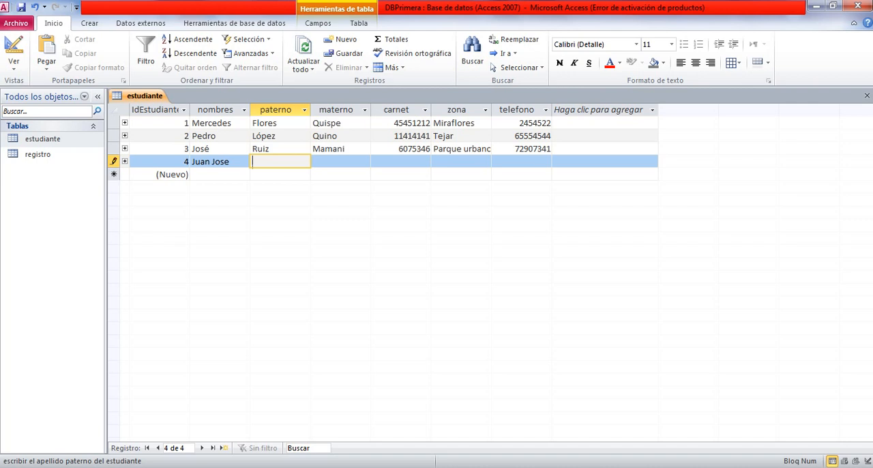
# Fill in the fourth student's paternal and maternal surnames in the paterno and materno fields.
pyautogui.press('Tab')
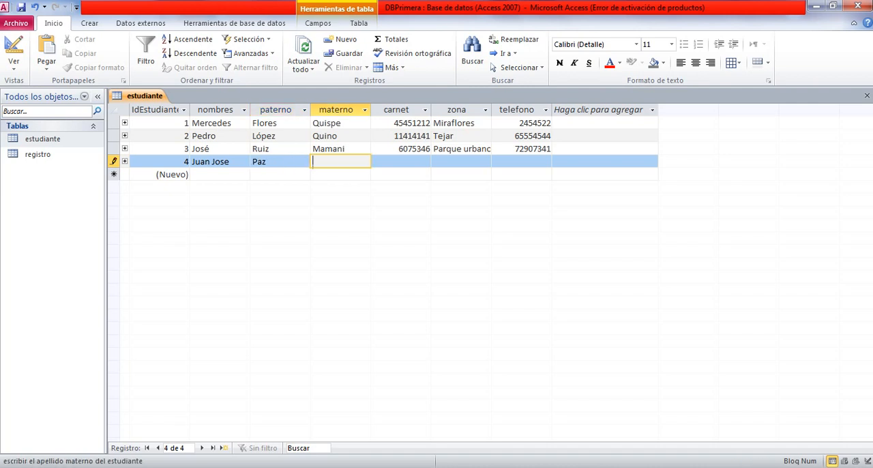
pyautogui.press('Tab')
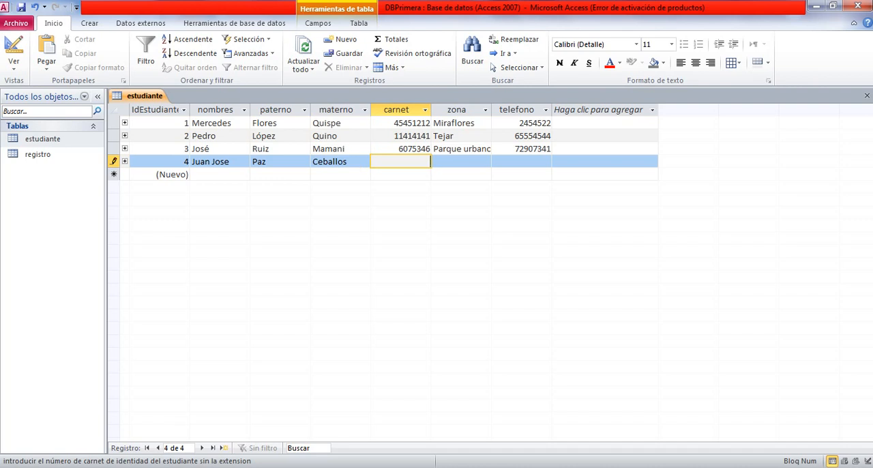
# Enter the fourth student's identity card number in the carnet field.
pyautogui.press('Tab')
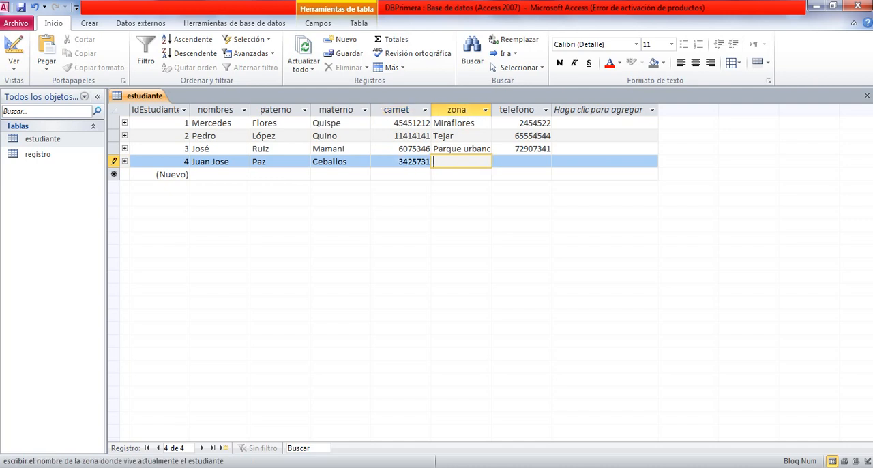
# Set the fourth student's zona to El Tejar.
pyautogui.press('capslock')
pyautogui.write('E')
pyautogui.press('capslock')
pyautogui.write('l')
pyautogui.press('capslock')
pyautogui.write('T')
pyautogui.press('capslock')
pyautogui.write('ejar')
pyautogui.press('Tab')
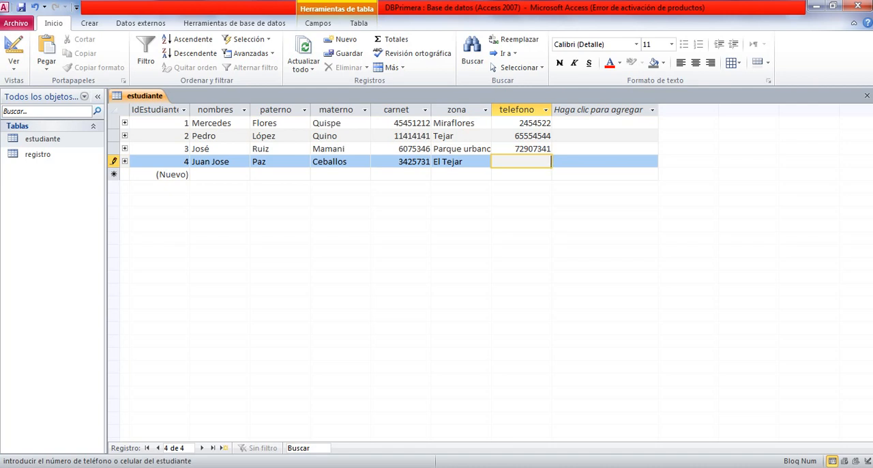
# Enter the fourth student's phone number in the telefono field, completing the record.
pyautogui.press('Return')
pyautogui.press('Return')
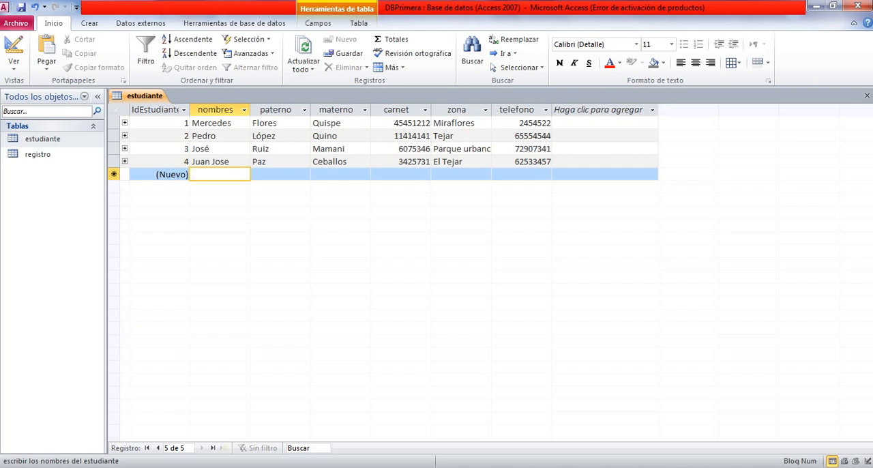
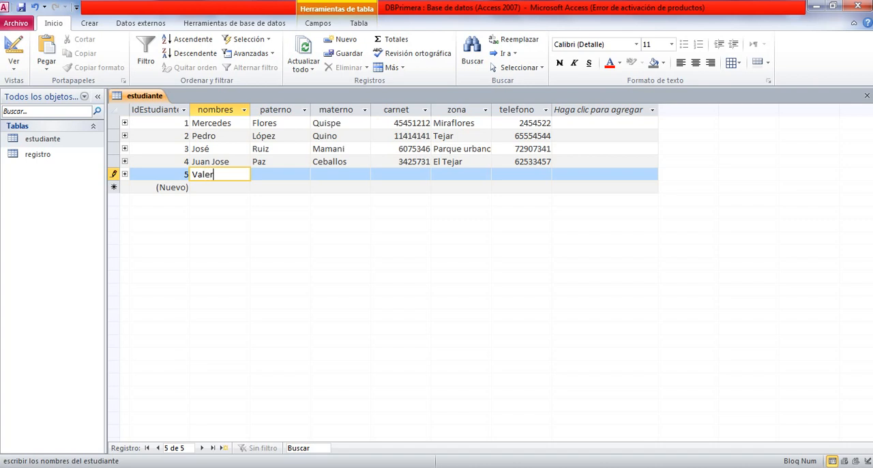
# Start a fifth estudiante record by entering the student's given name and paternal surname in the nombres and paterno fields.
pyautogui.press('Tab')
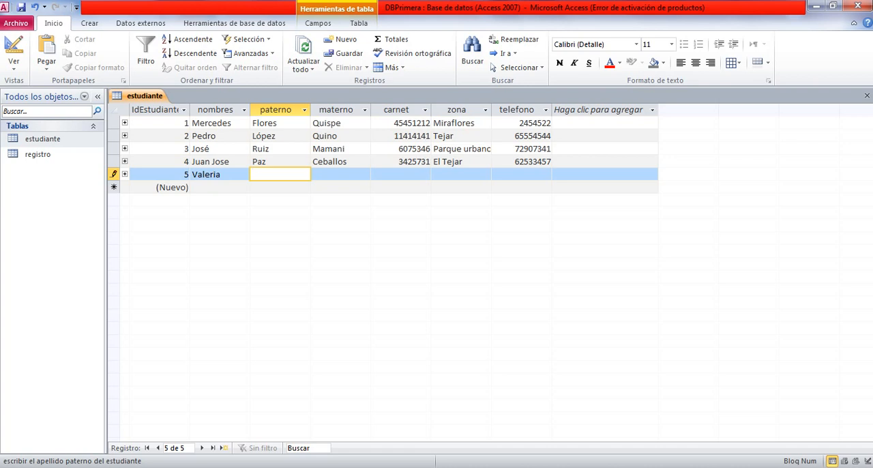
pyautogui.press('Tab')
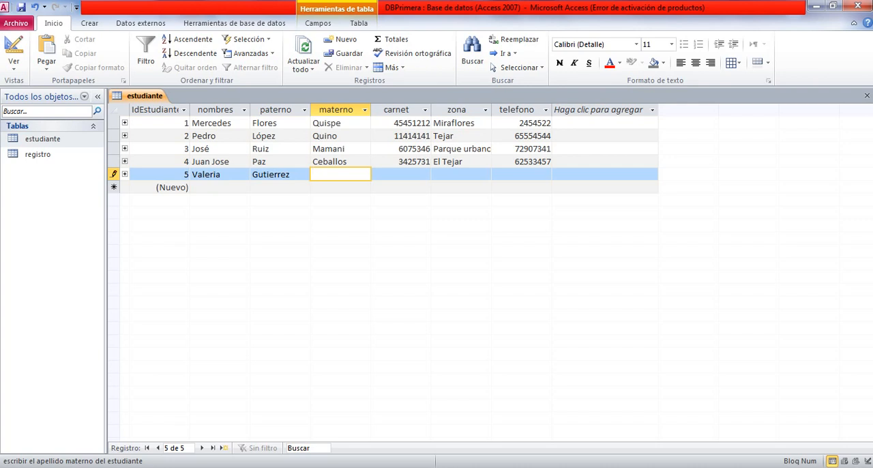
# Enter the fifth student's maternal surname in the materno field, with only its first letter capitalized.
pyautogui.press('capslock')
pyautogui.write('CAS')
pyautogui.press('BackSpace')
pyautogui.press('BackSpace')
pyautogui.press('capslock')
pyautogui.press('Tab')
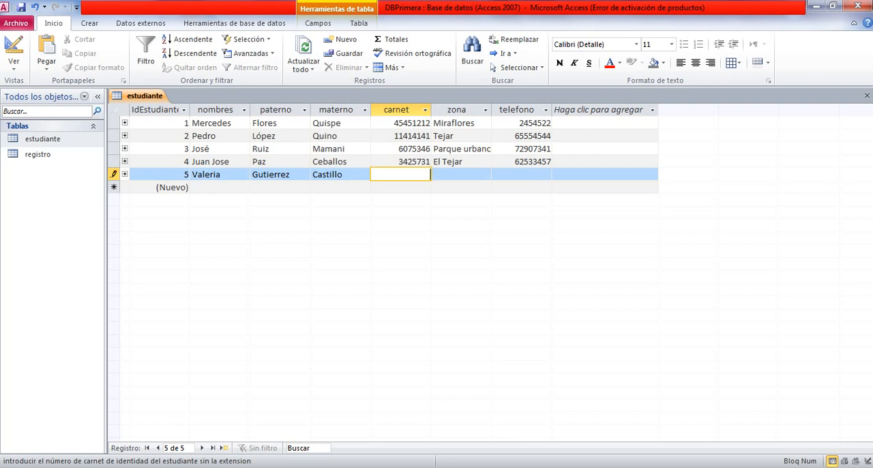
# Enter the fifth student's identity card number in the carnet field.
pyautogui.press('Tab')
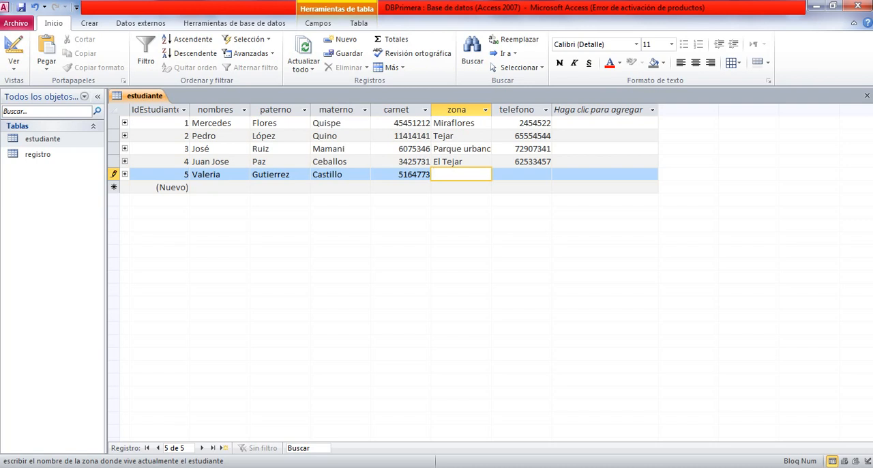
# Set the fifth student's zona to San Pedro.
pyautogui.press('capslock')
pyautogui.write('sA')
pyautogui.press('BackSpace')
pyautogui.press('BackSpace')
pyautogui.write('S')
pyautogui.press('capslock')
pyautogui.write('a')
pyautogui.write('n')
pyautogui.write('ta')
pyautogui.press('BackSpace')
pyautogui.press('BackSpace')
pyautogui.press('BackSpace')
pyautogui.press('capslock')
pyautogui.write('P')
pyautogui.press('capslock')
pyautogui.write('edro')
pyautogui.press('Tab')
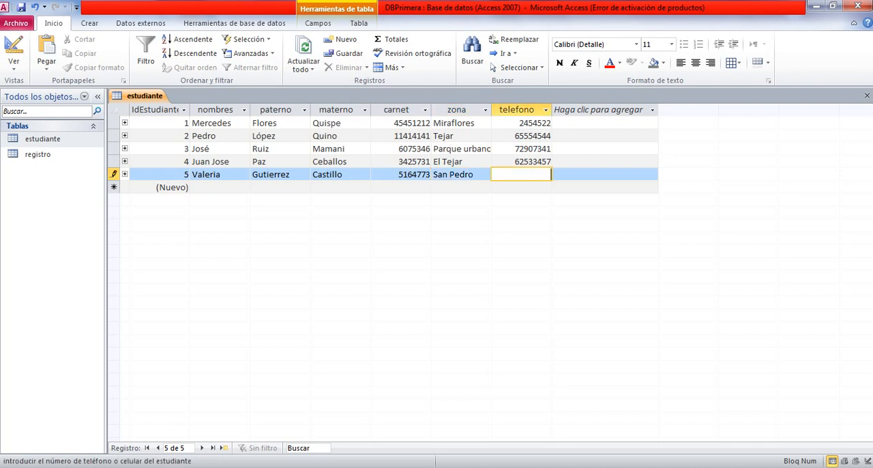
# Enter the fifth student's phone number in the telefono field, completing the record.
pyautogui.press('Tab')
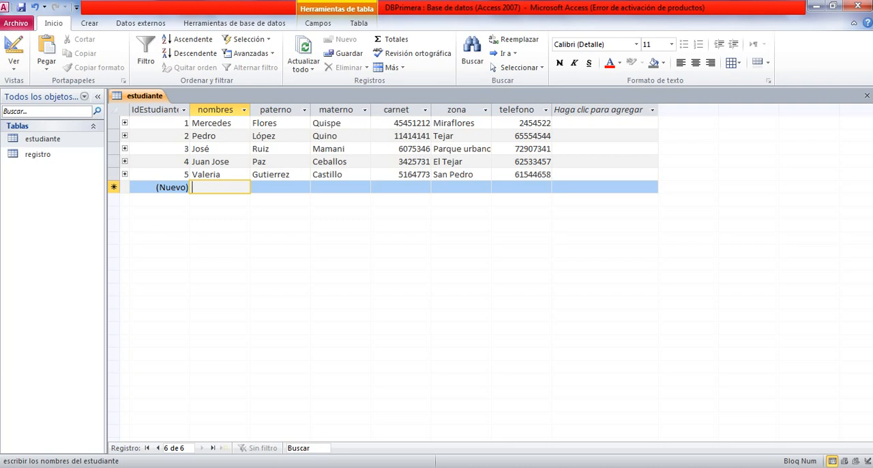
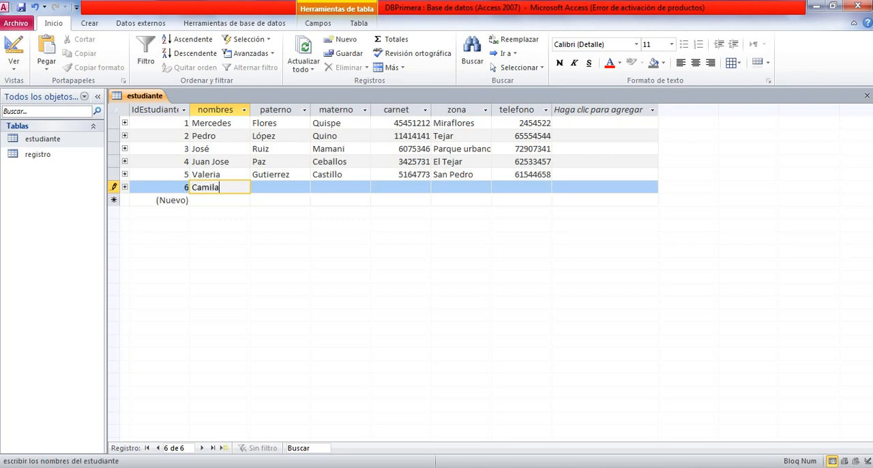
# Start a sixth estudiante record by entering the student's given name in the nombres field.
pyautogui.press('Tab')
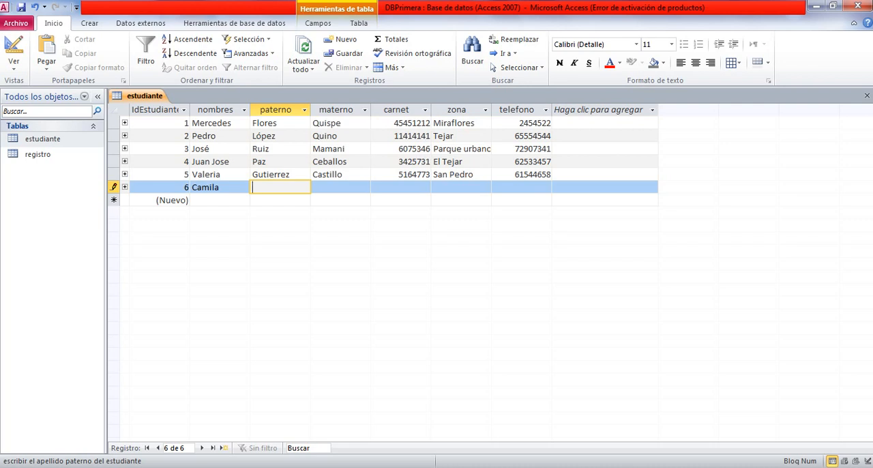
# Fill in the sixth student's paternal and maternal surnames in the paterno and materno fields.
pyautogui.press('capslock')
pyautogui.write('T')
pyautogui.press('capslock')
pyautogui.write('uc')
pyautogui.press('BackSpace')
pyautogui.press('BackSpace')
pyautogui.press('Tab')
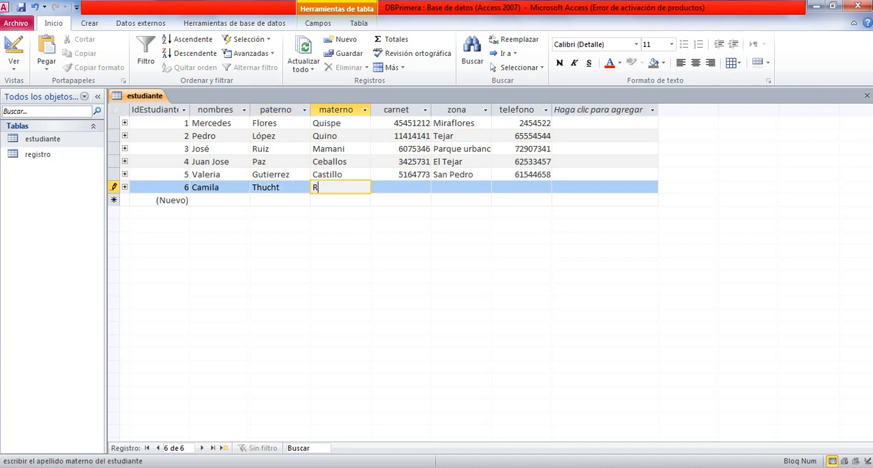
pyautogui.press('Tab')
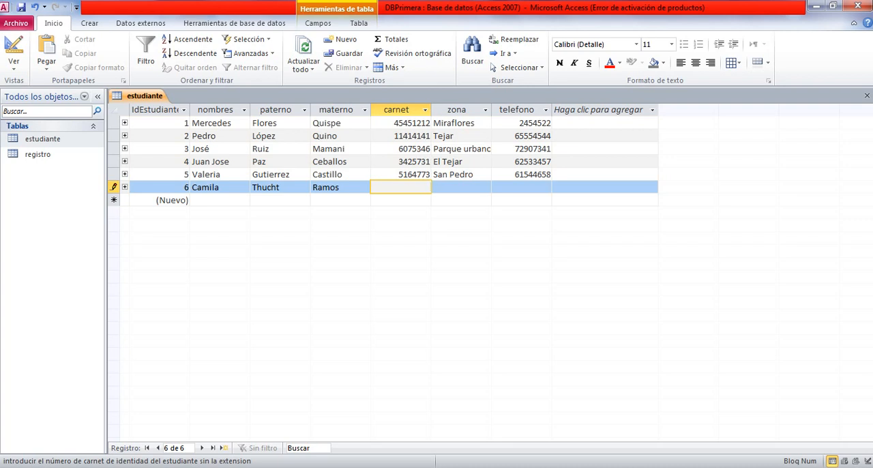
# Enter the sixth student's identity card number in the carnet field.
pyautogui.press('Tab')
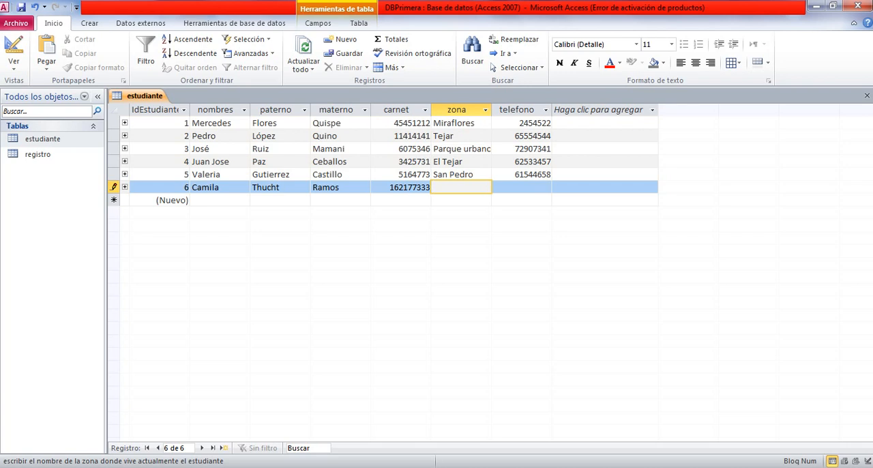
# Set the sixth student's zona to Sur and enter the phone number in the telefono field, completing the record.
pyautogui.write('Sur')
pyautogui.press('Tab')
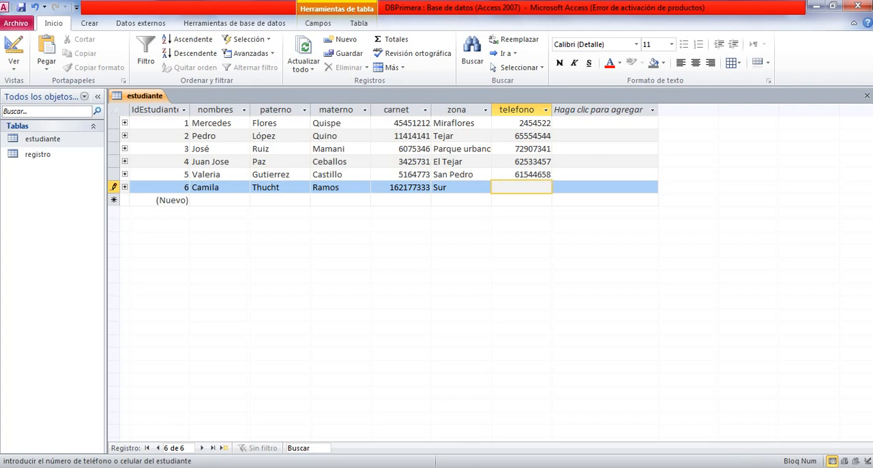
pyautogui.write('15216313')
pyautogui.press('Tab')
pyautogui.press('Tab')
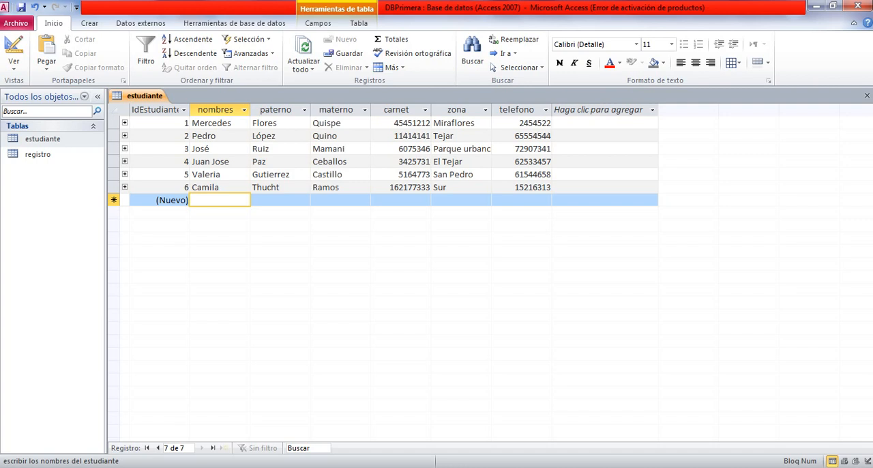
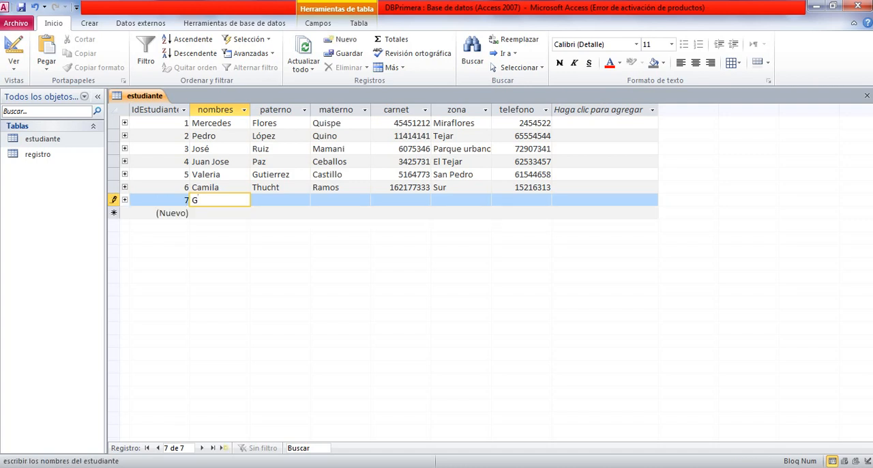
# Start a seventh estudiante record by entering the student's given name and both surnames in the nombres, paterno and materno fields.
pyautogui.press('Tab')
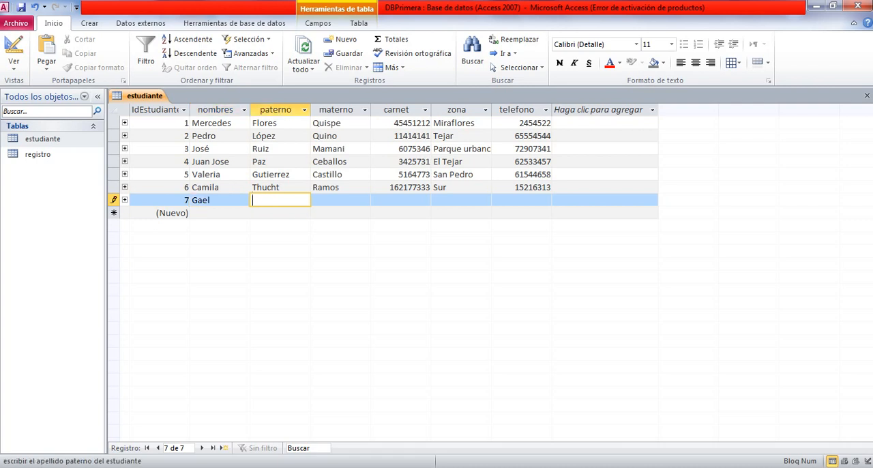
pyautogui.press('Tab')
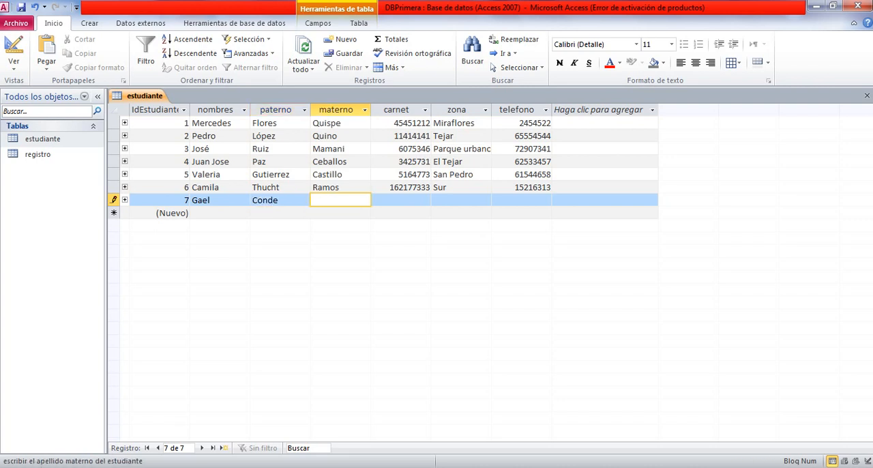
pyautogui.press('Tab')
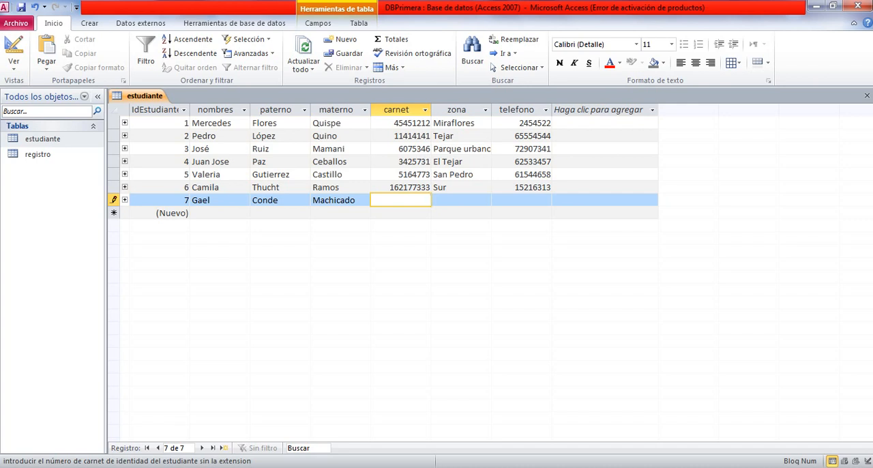
# Enter the seventh student's identity card number in the carnet field.
pyautogui.press('Tab')
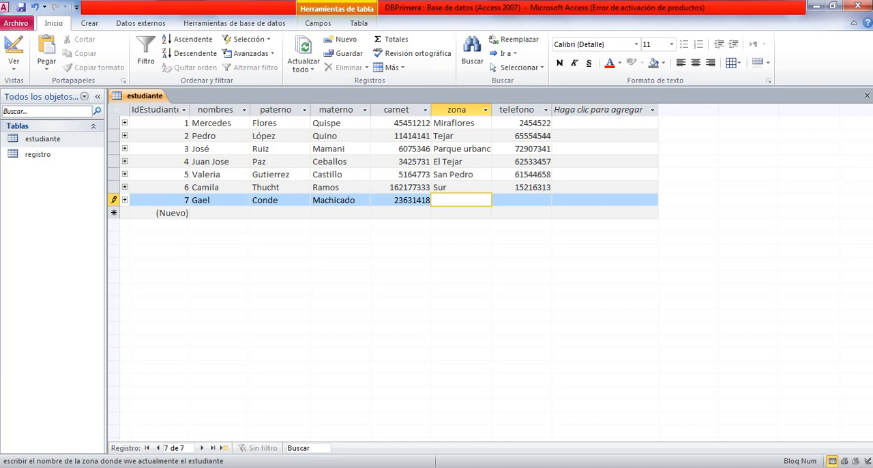
# Set the seventh student's zona to Hospital Luis Rio.
pyautogui.press('capslock')
pyautogui.write('H')
pyautogui.press('capslock')
pyautogui.write('ospital')
pyautogui.press('capslock')
pyautogui.write('L')
pyautogui.press('capslock')
pyautogui.write('uis')
pyautogui.press('capslock')
pyautogui.write('R')
pyautogui.press('capslock')
pyautogui.write('io')
pyautogui.press('Tab')
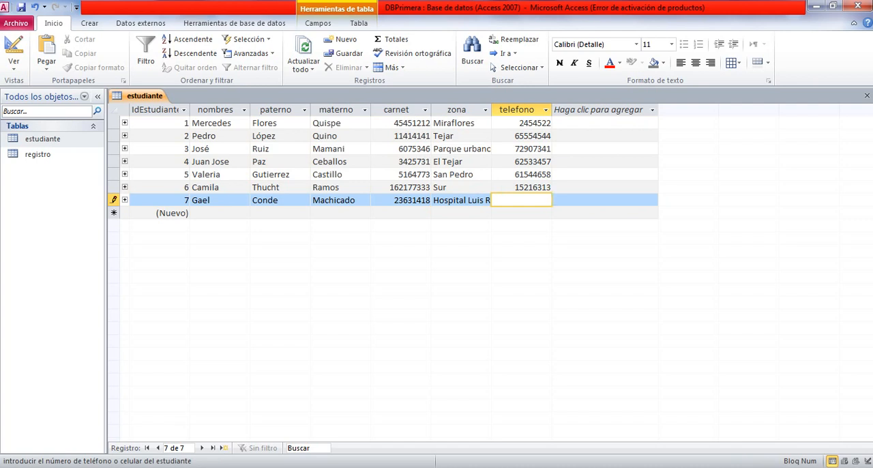
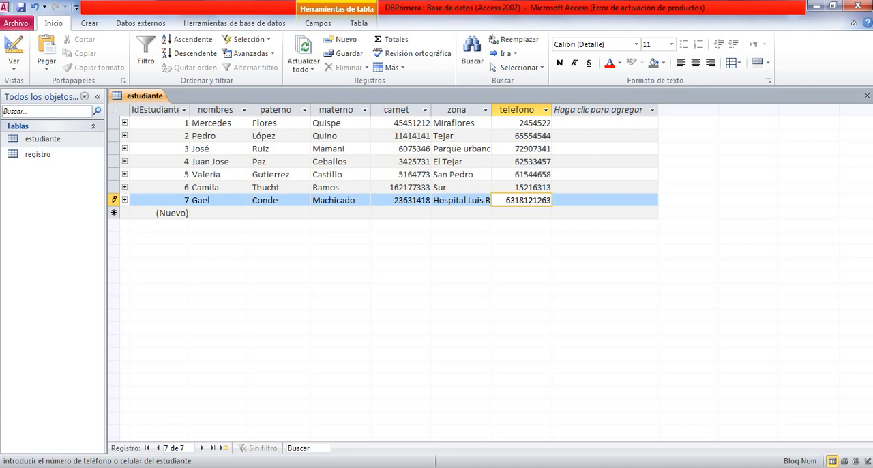